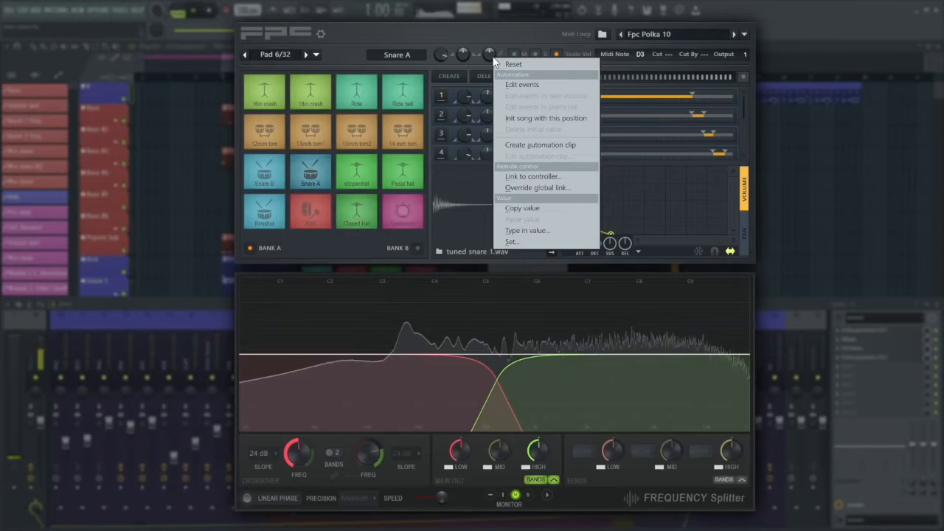
pyautogui.click(493, 57)
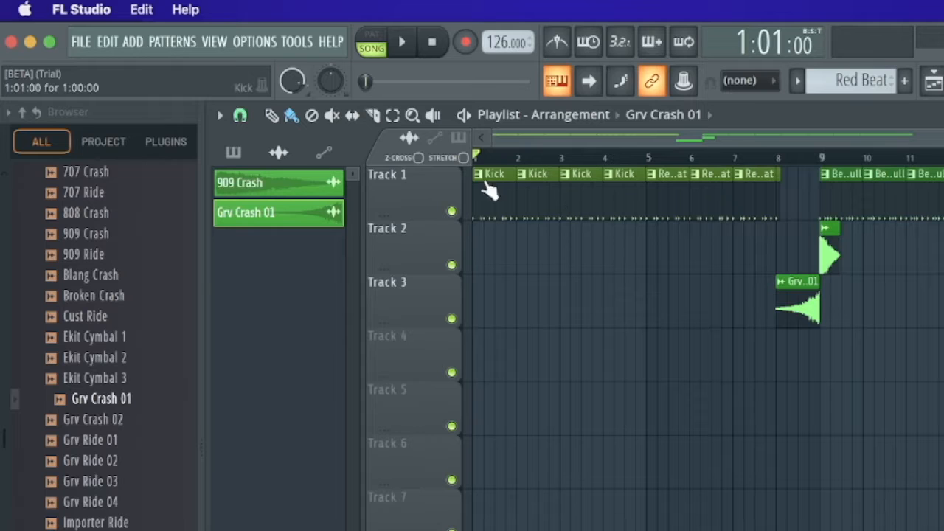
# Play the arrangement from the beginning through the crash at bar 9 and stop playback
pyautogui.press('space')
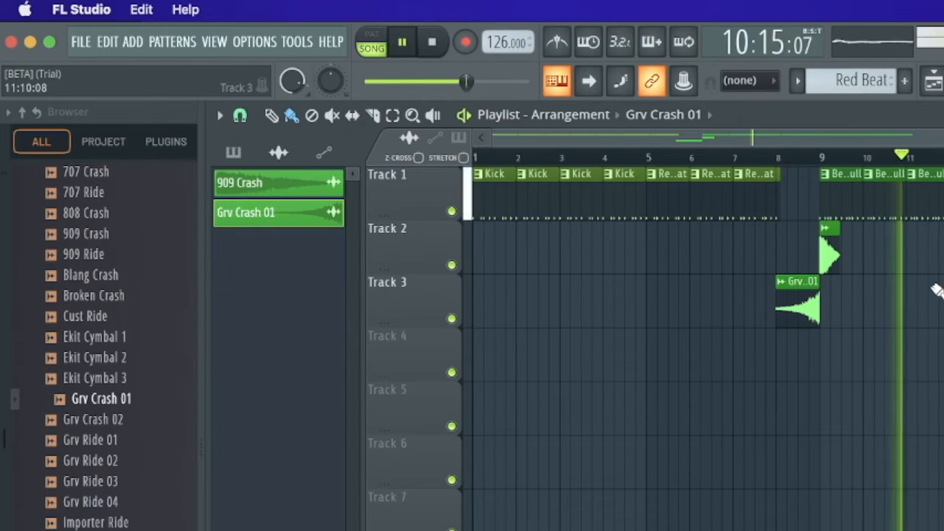
pyautogui.press('space')
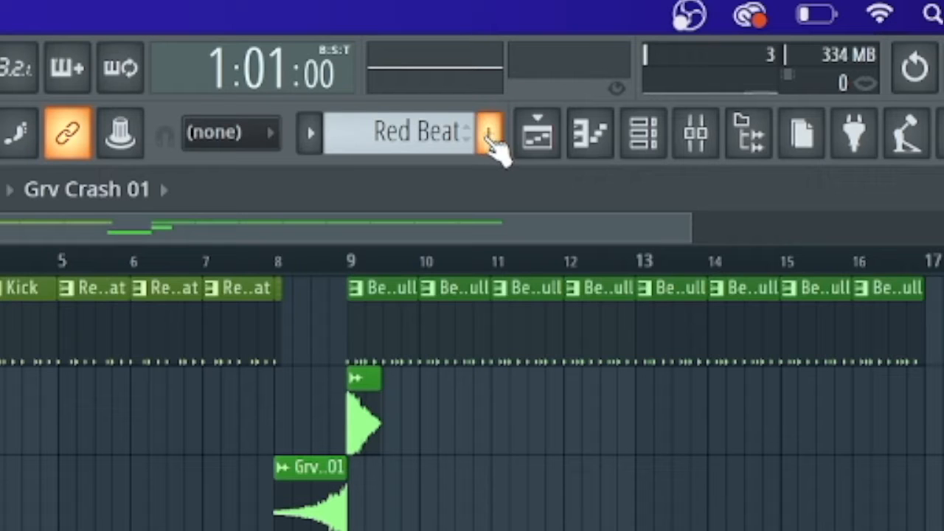
# Create a new pattern named Bass and give it the Saddle Brown colour #764728
pyautogui.click(490, 136)
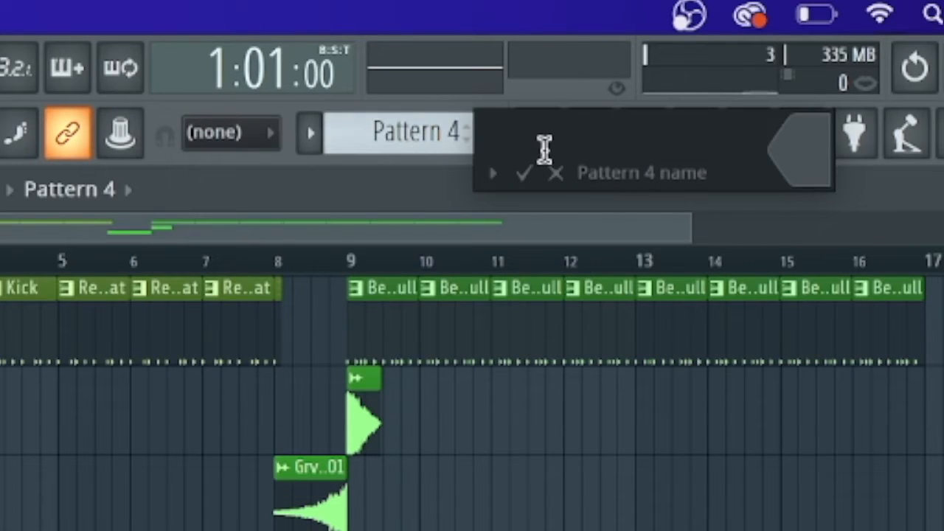
pyautogui.write('Bass')
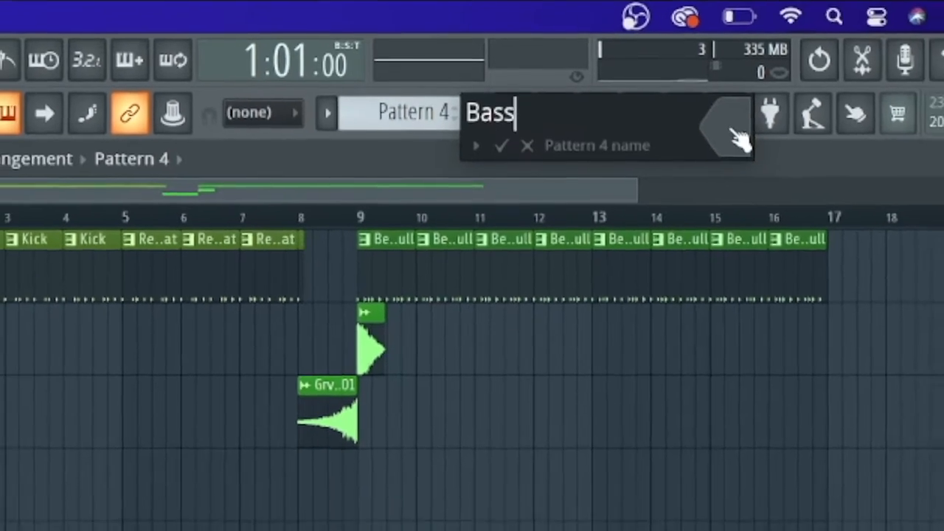
pyautogui.click(735, 136)
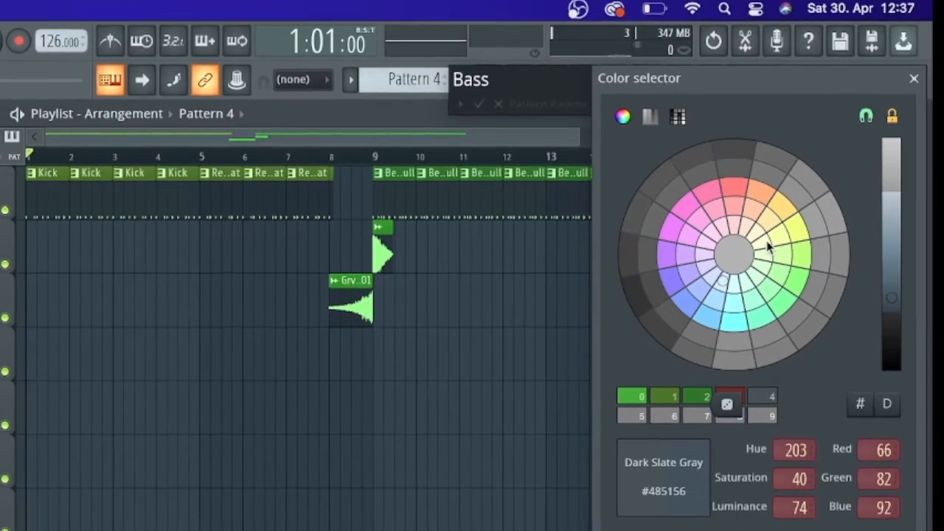
pyautogui.click(762, 192)
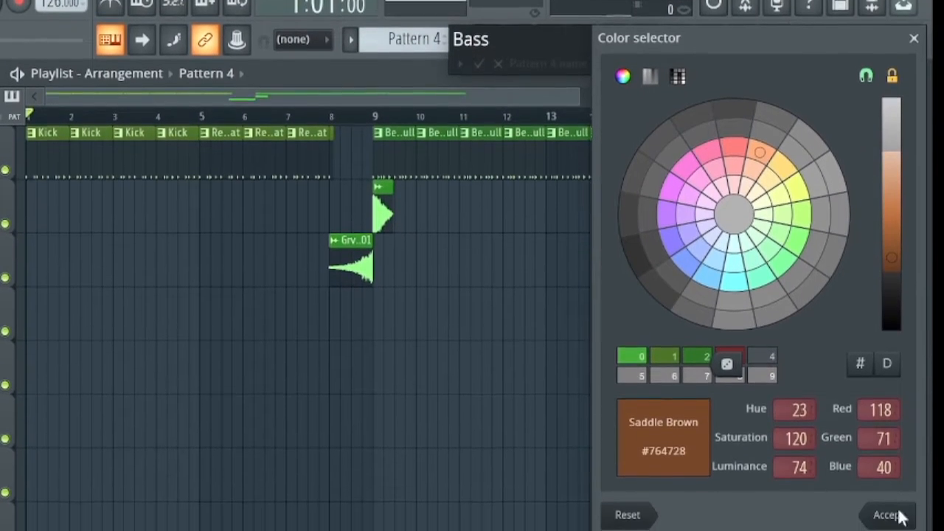
pyautogui.click(889, 511)
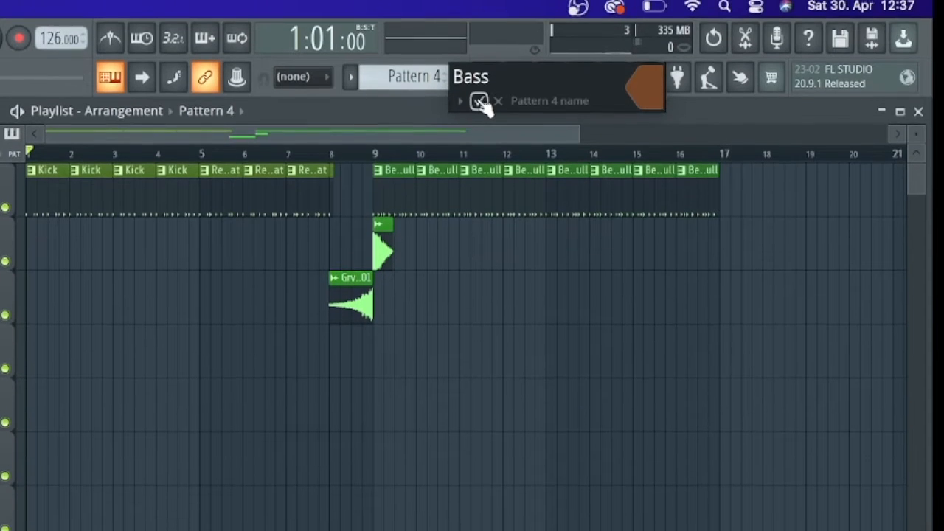
pyautogui.click(479, 101)
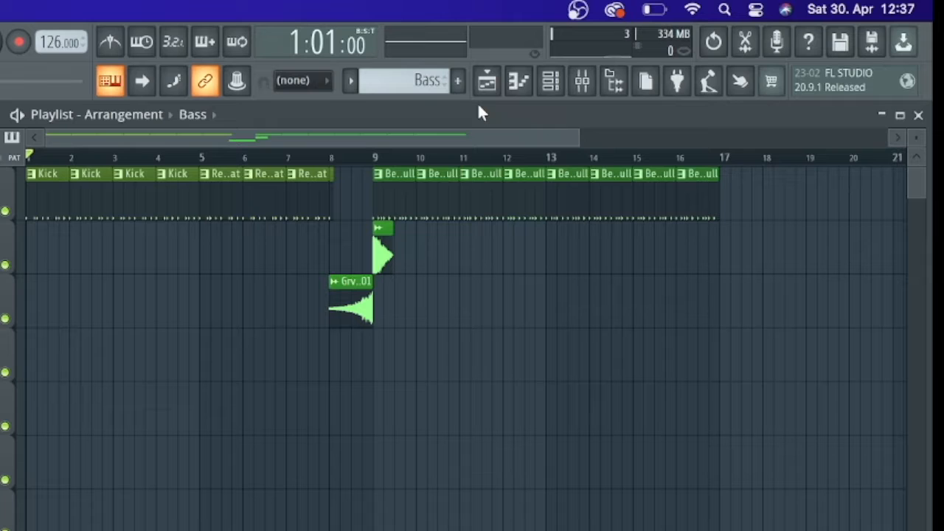
# Show the channel rack for the Bass pattern
pyautogui.click(488, 82)
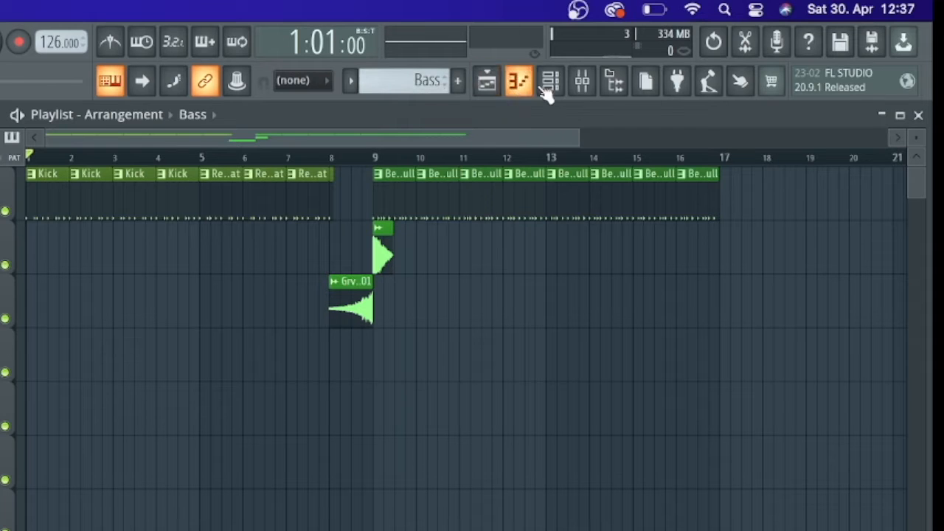
pyautogui.click(550, 84)
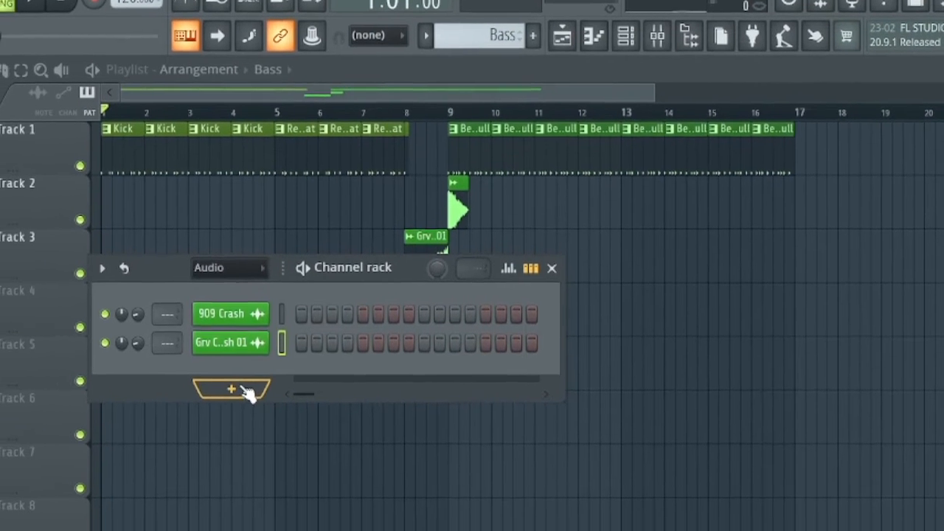
# Try the Simple layout for the list of addable plugins and return it to the Tree layout
pyautogui.click(303, 352)
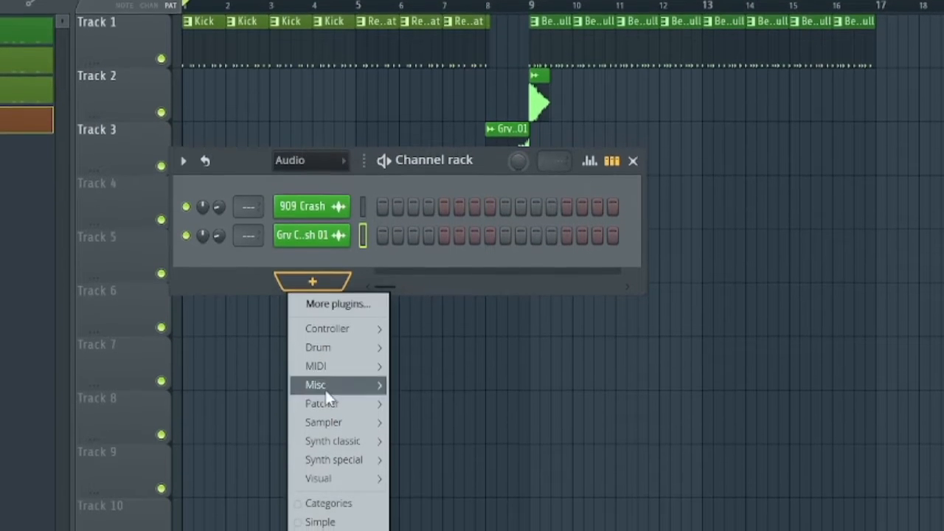
pyautogui.moveTo(319, 451)
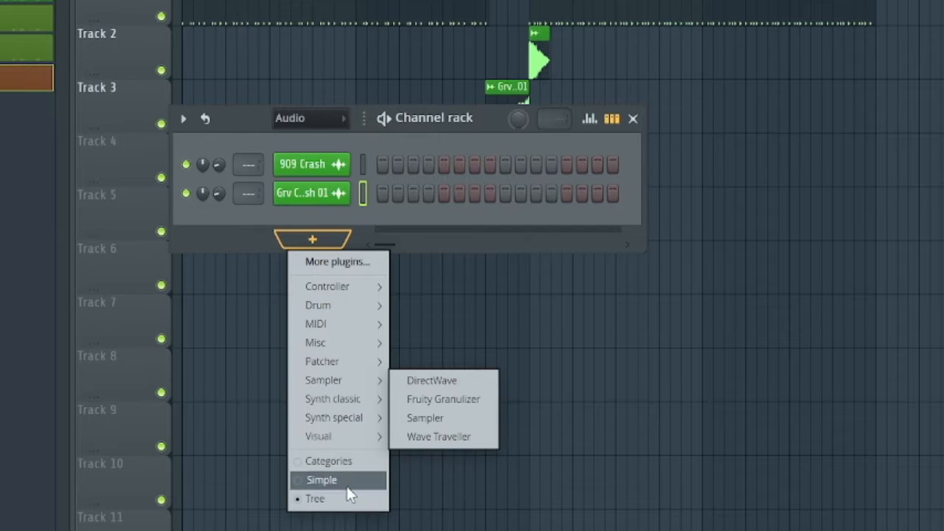
pyautogui.click(300, 481)
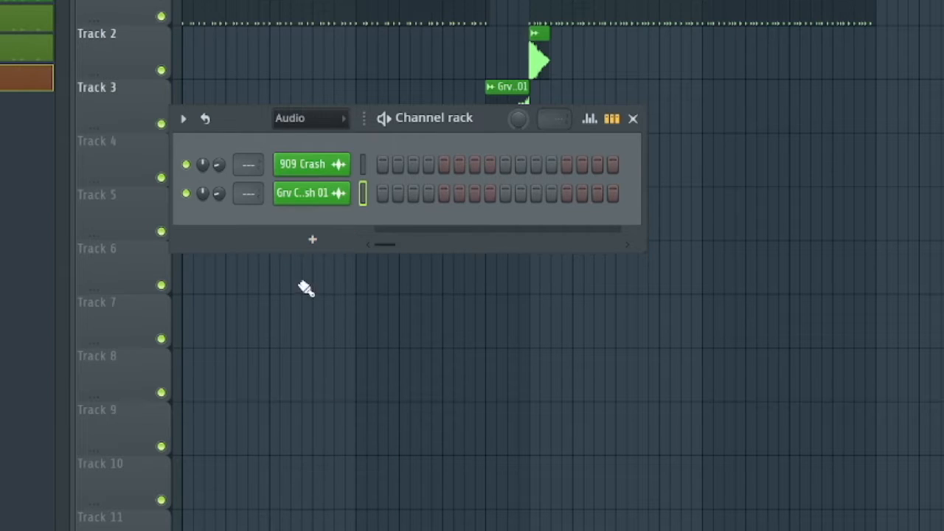
pyautogui.click(309, 242)
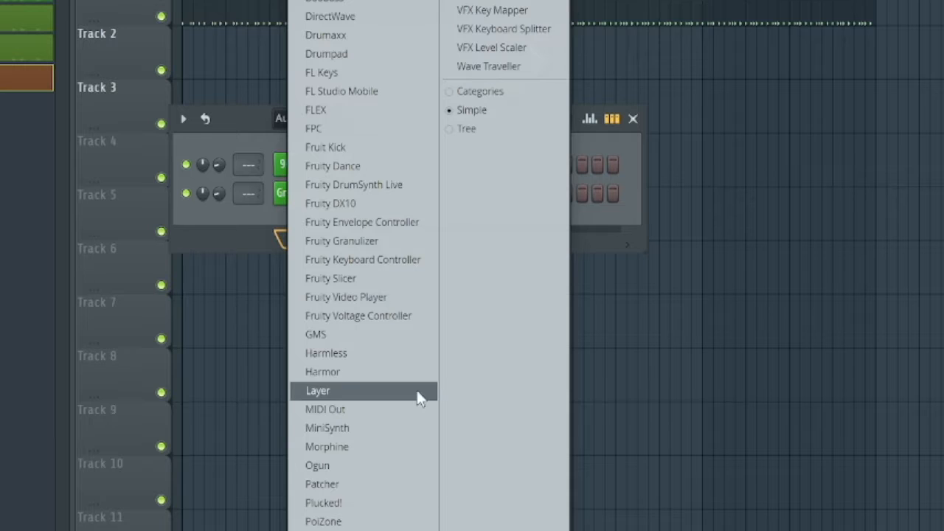
pyautogui.click(452, 131)
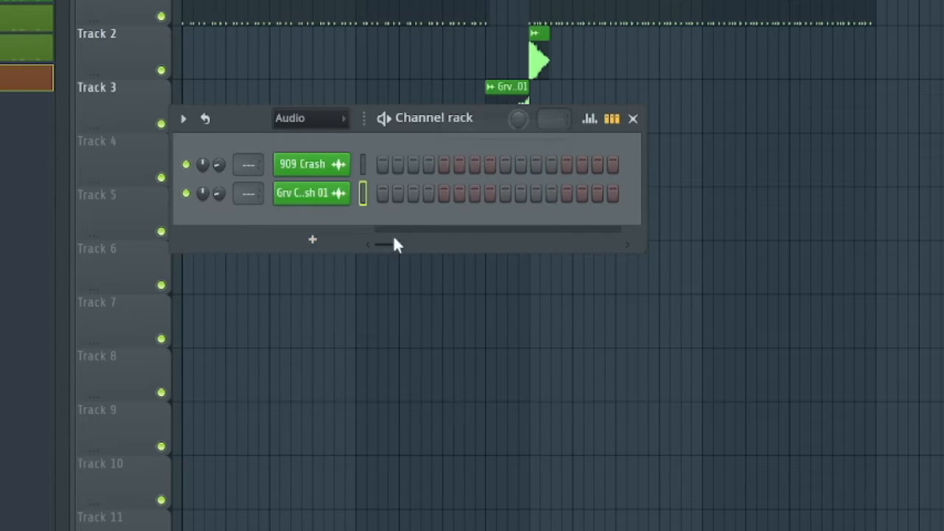
# Add a 3x Osc from the Synth classic category as a new channel and move its window into clear view
pyautogui.click(313, 237)
pyautogui.moveTo(317, 437)
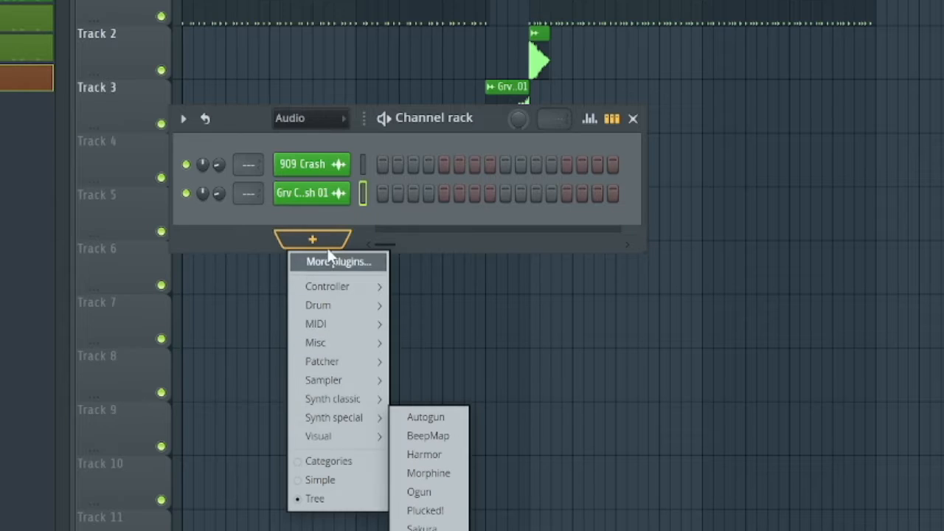
pyautogui.moveTo(344, 402)
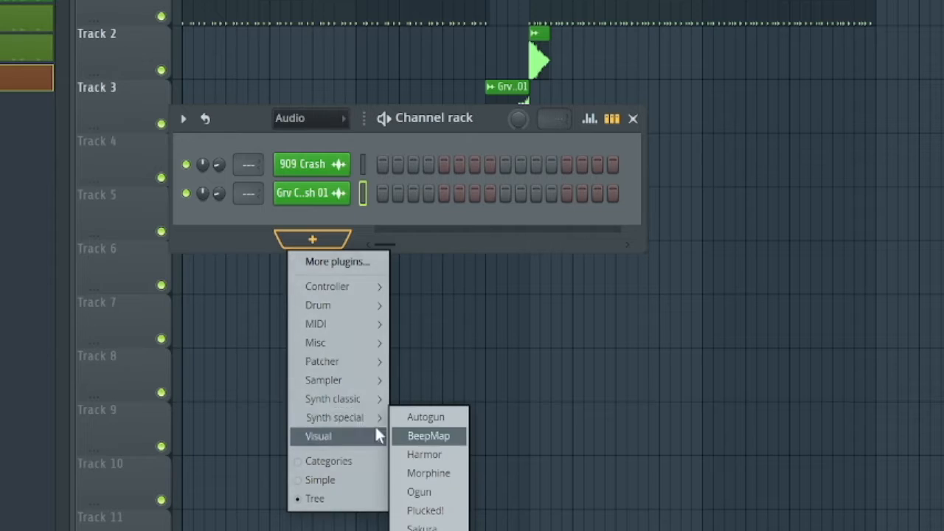
pyautogui.moveTo(375, 399)
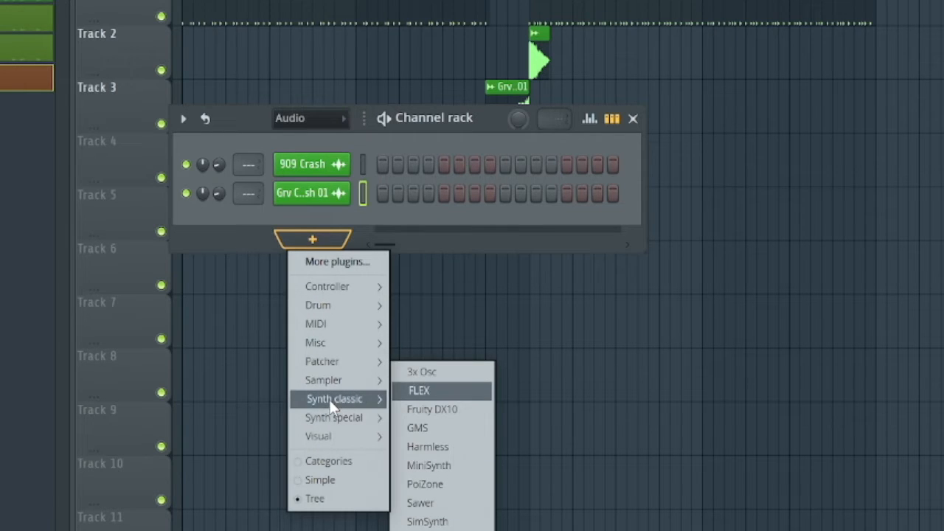
pyautogui.moveTo(317, 416)
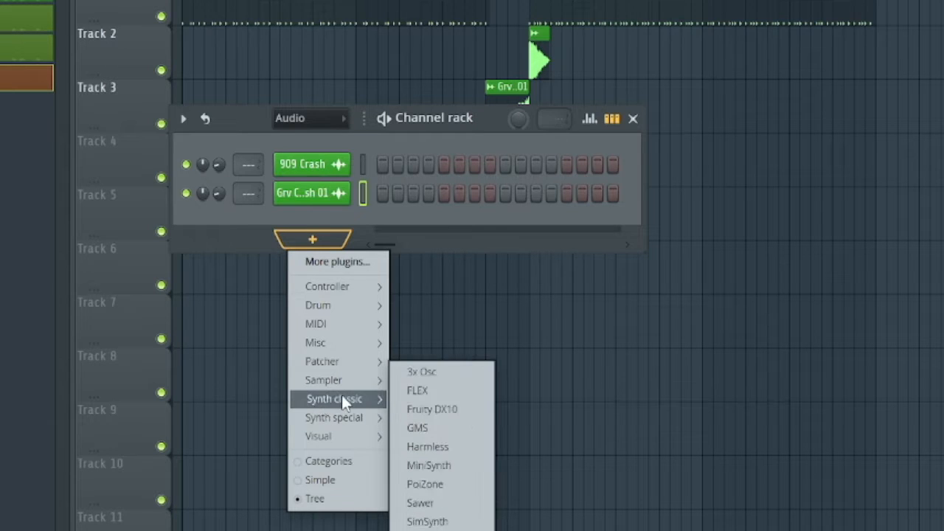
pyautogui.click(440, 381)
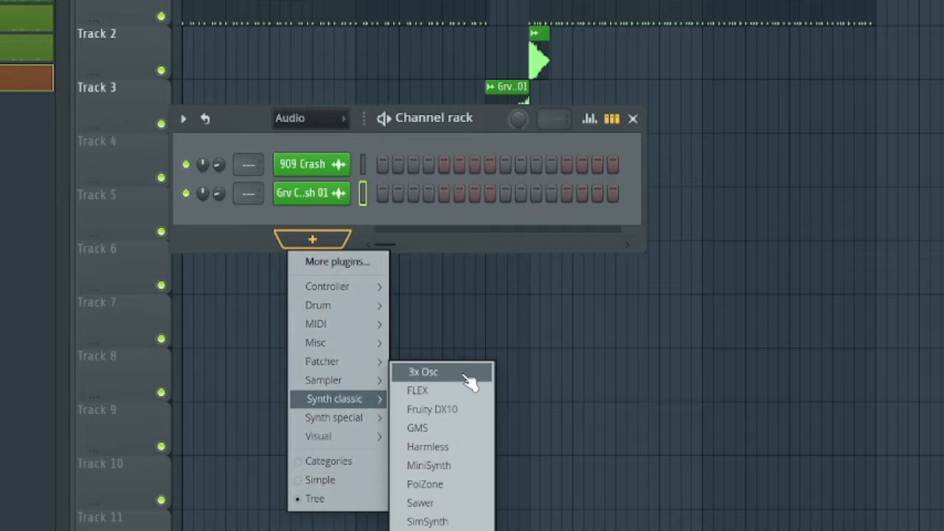
pyautogui.click(466, 375)
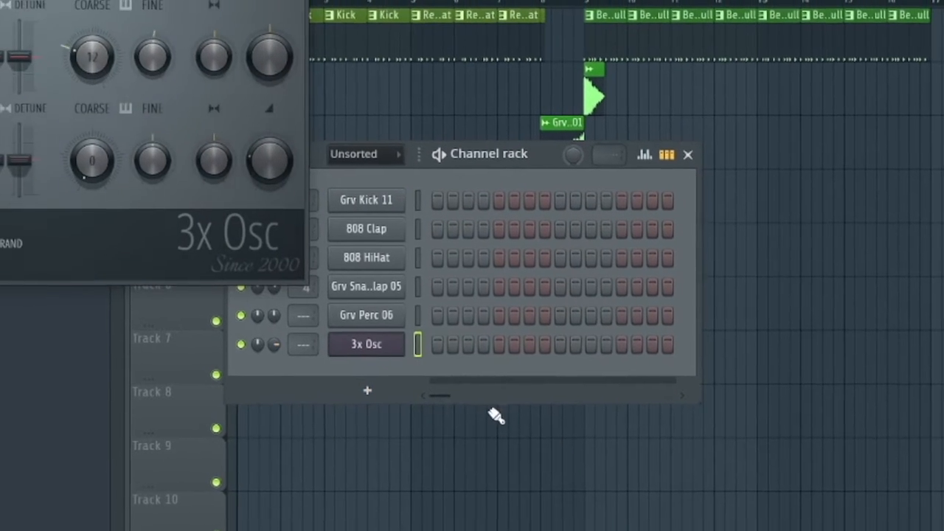
pyautogui.moveTo(100, 2); pyautogui.dragTo(478, 82)
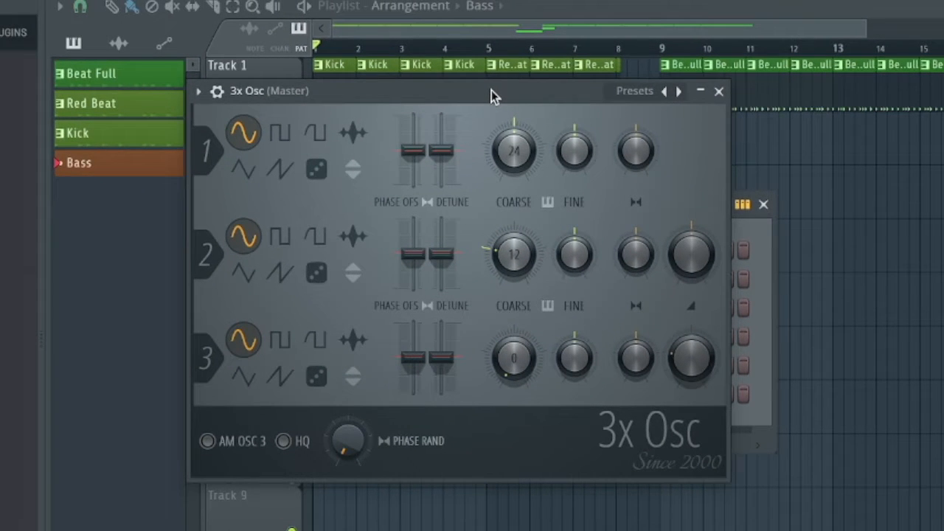
pyautogui.moveTo(492, 90); pyautogui.dragTo(508, 108)
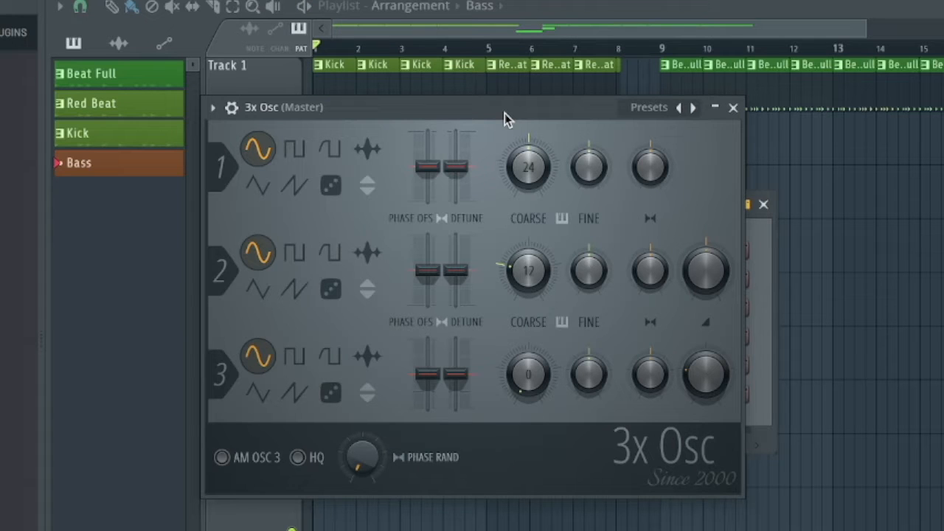
# Set the 3x Osc waveforms to square for oscillator 1, triangle for oscillator 2 and rounded saw for oscillator 3
pyautogui.click(298, 157)
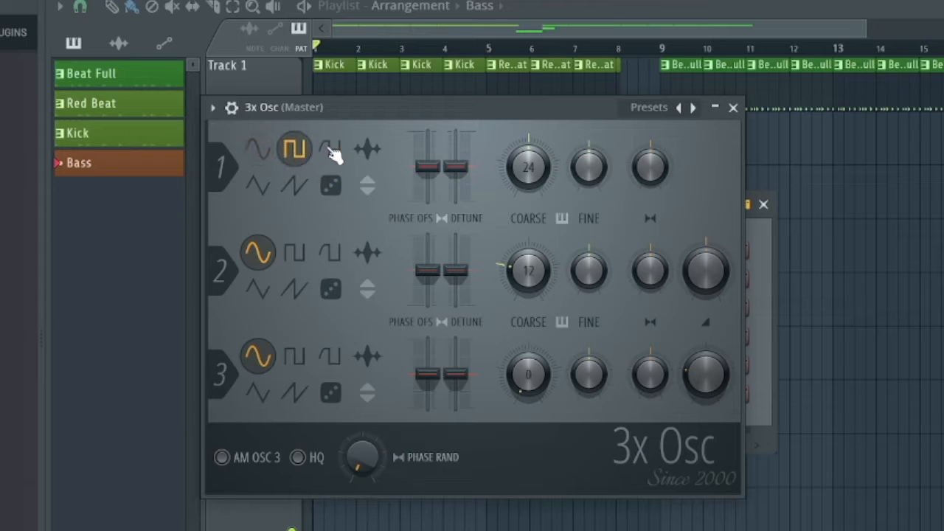
pyautogui.click(330, 151)
pyautogui.click(260, 187)
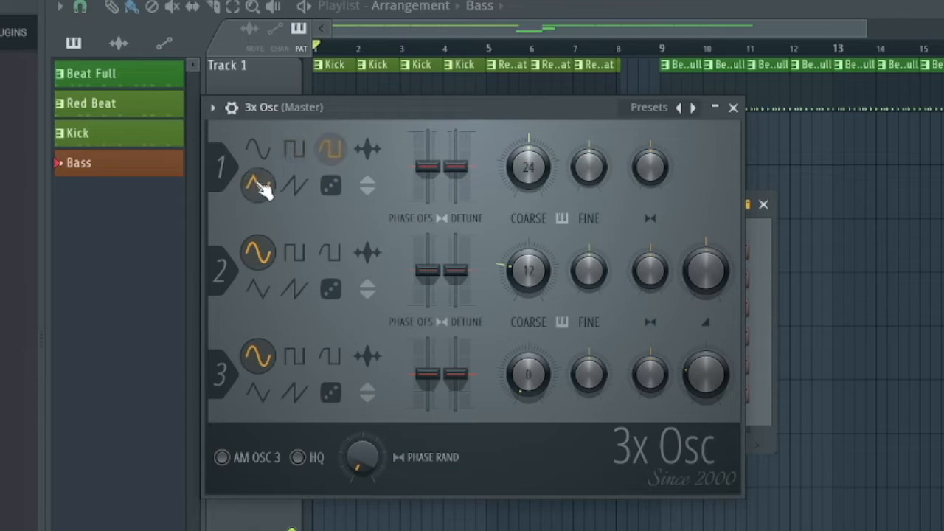
pyautogui.click(294, 252)
pyautogui.click(332, 253)
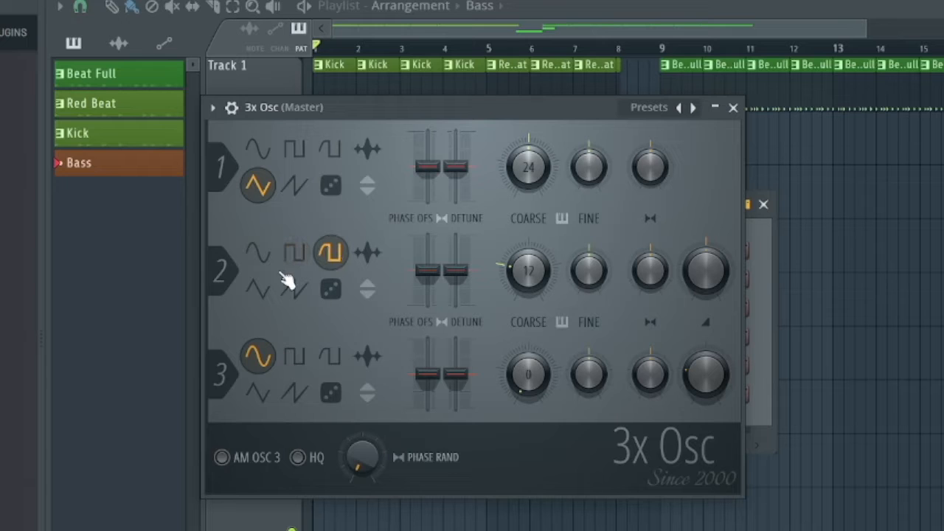
pyautogui.click(261, 290)
pyautogui.click(329, 156)
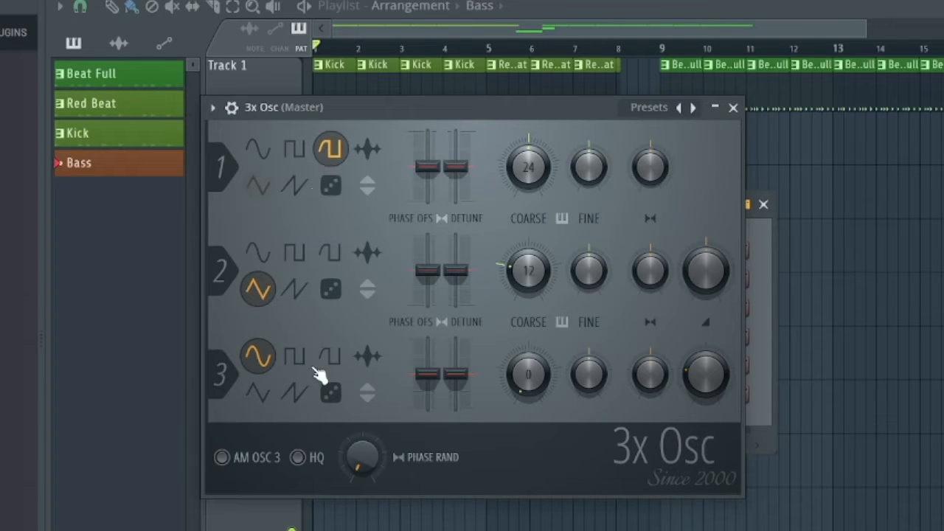
pyautogui.click(295, 152)
pyautogui.click(296, 358)
pyautogui.click(329, 358)
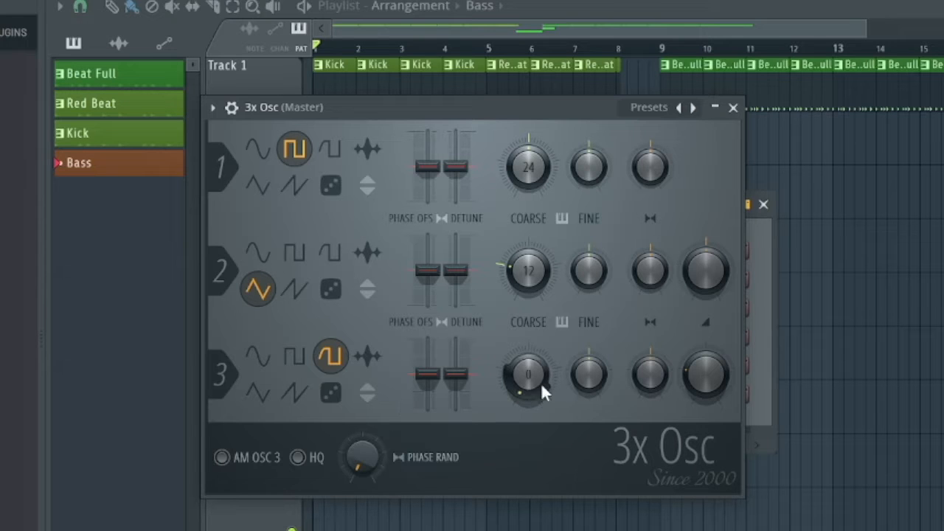
# Raise oscillator 3's coarse pitch to 7 and close the 3x Osc window
pyautogui.moveTo(541, 384); pyautogui.dragTo(541, 362)
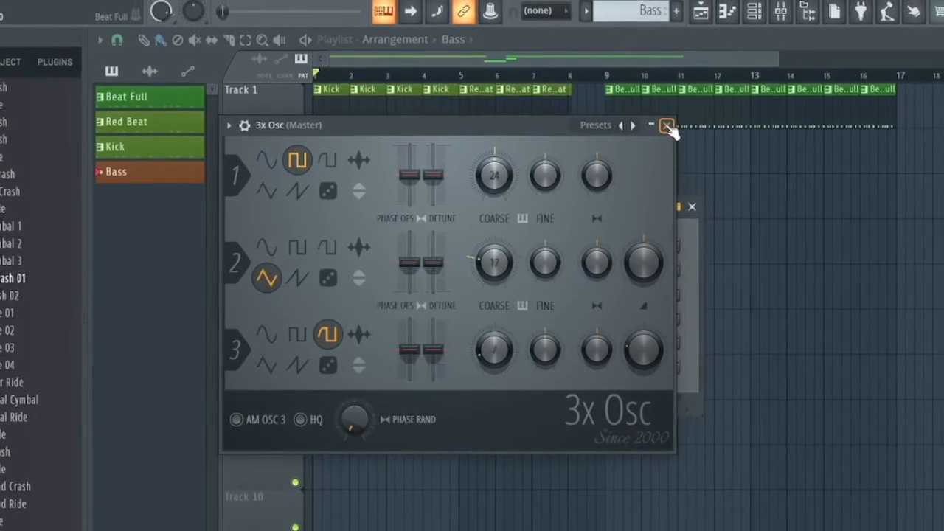
pyautogui.click(654, 129)
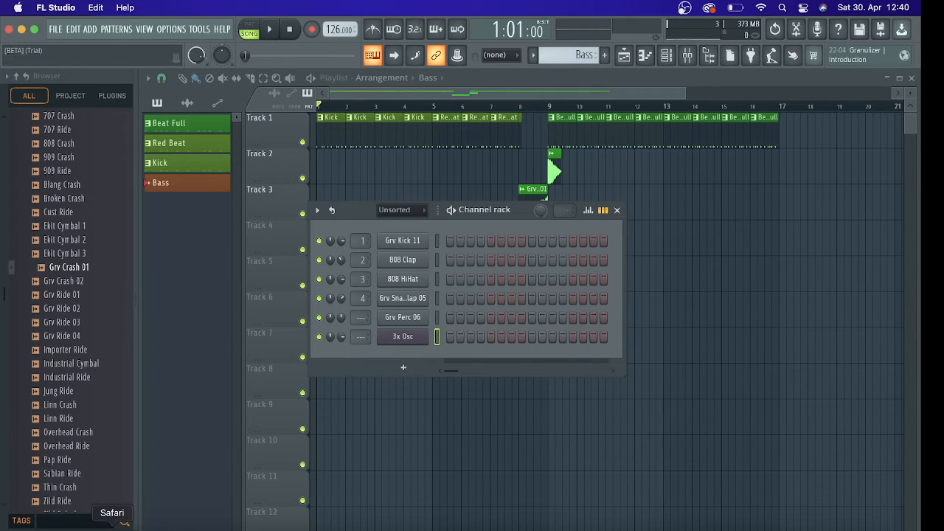
# Switch to Safari, open mugent.com and place the cursor in the site's sample search field
pyautogui.click(112, 526)
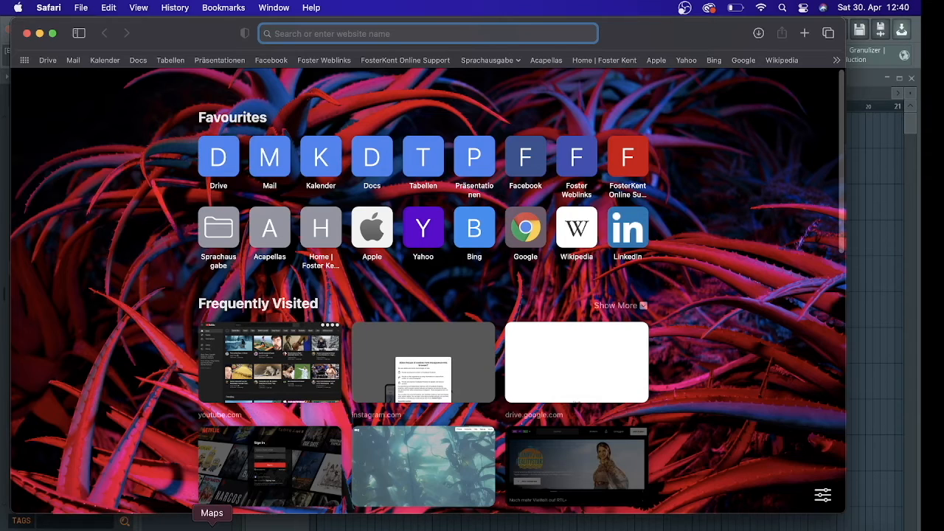
pyautogui.write('mugent.com')
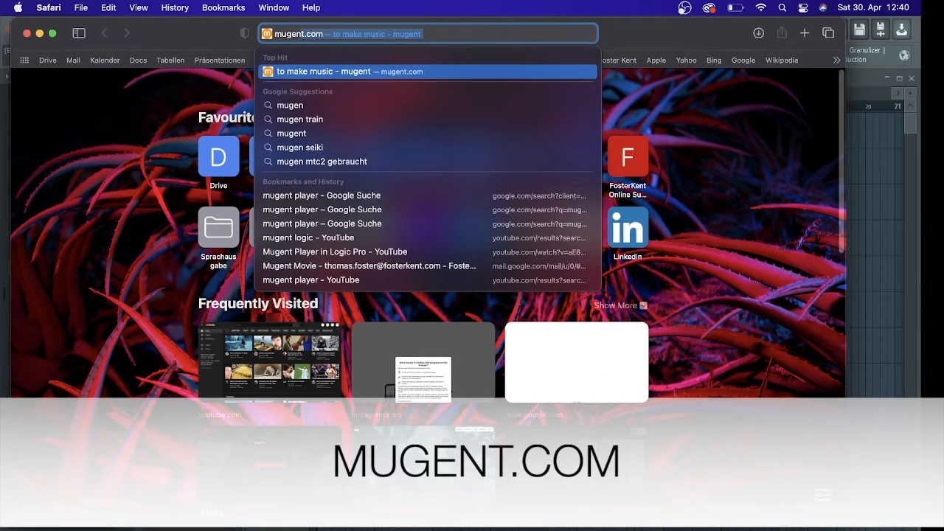
pyautogui.press('Return')
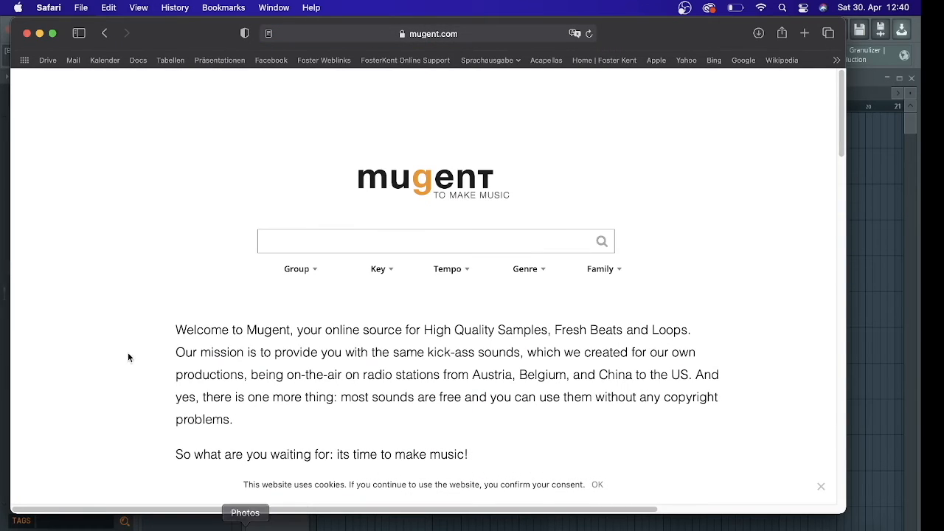
pyautogui.click(281, 248)
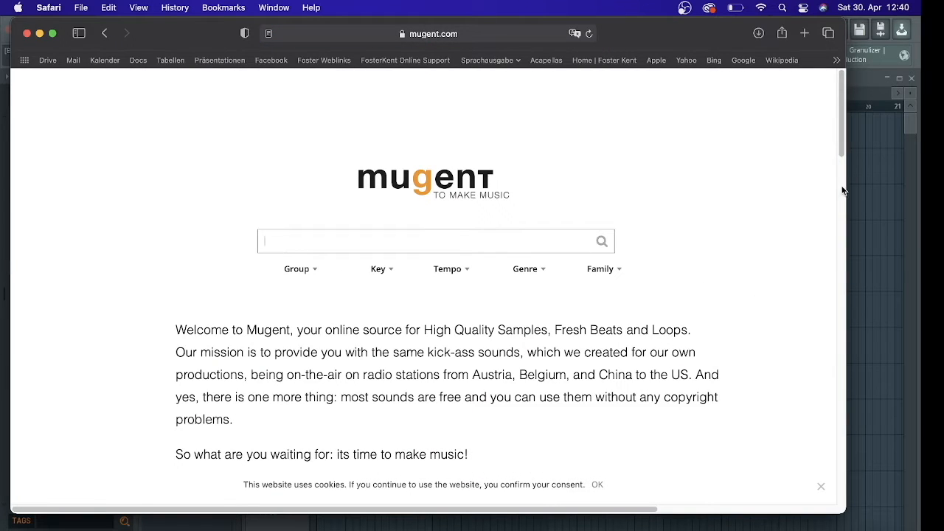
# Examine the Mugent Player plug-in section and its download options on the website, and switch back to FL Studio
pyautogui.moveTo(838, 116); pyautogui.dragTo(860, 194)
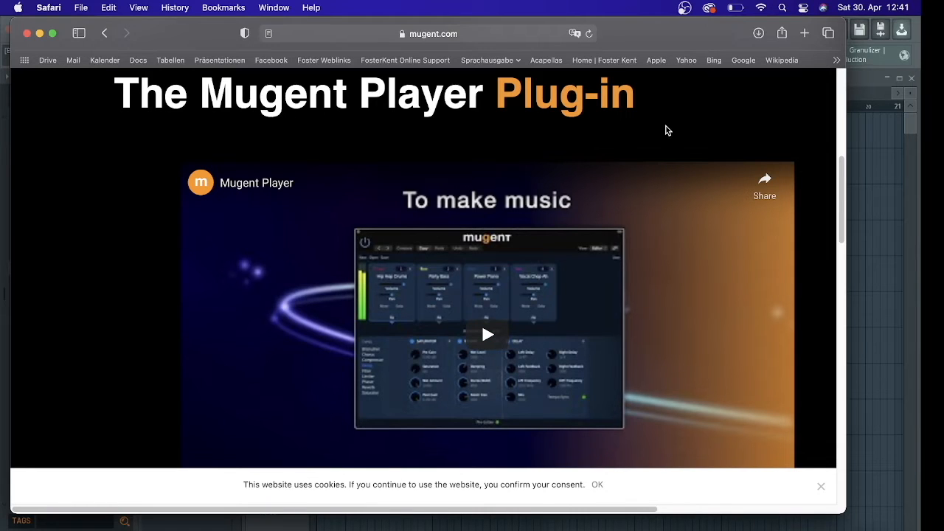
pyautogui.moveTo(840, 165); pyautogui.dragTo(840, 206)
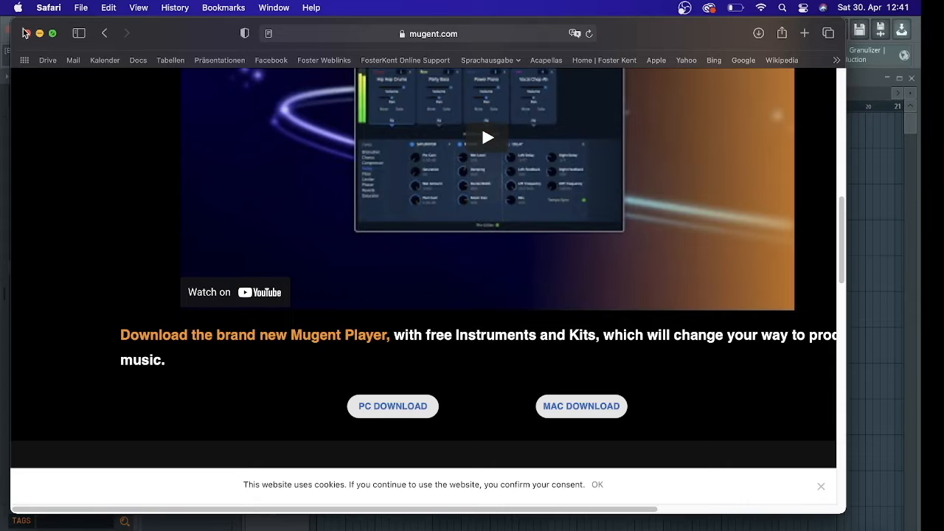
pyautogui.click(918, 62)
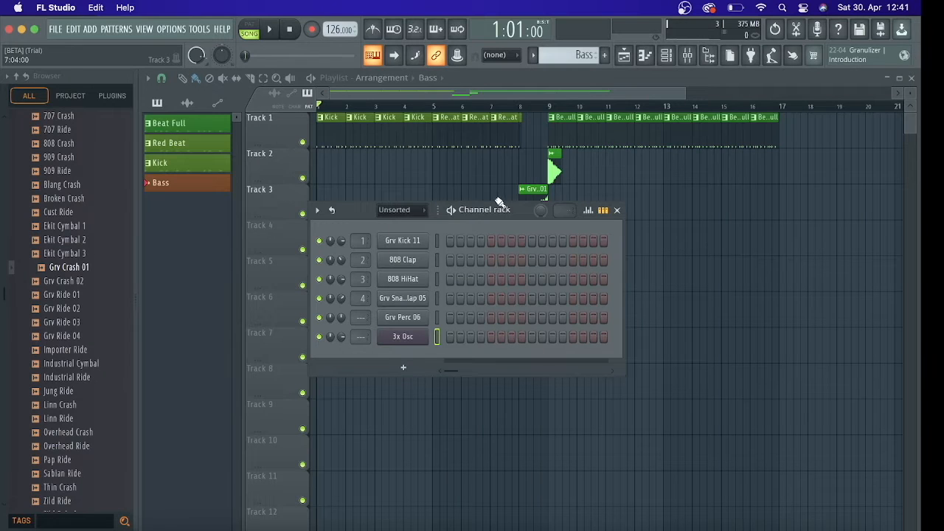
# Reposition the Channel rack below the playlist clips on Tracks 1 to 3
pyautogui.moveTo(483, 209); pyautogui.dragTo(508, 250)
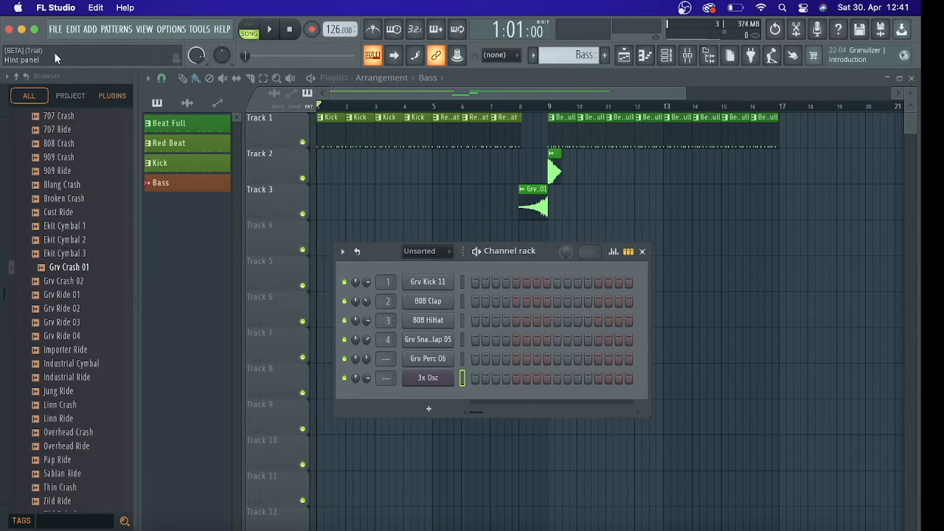
pyautogui.click(56, 29)
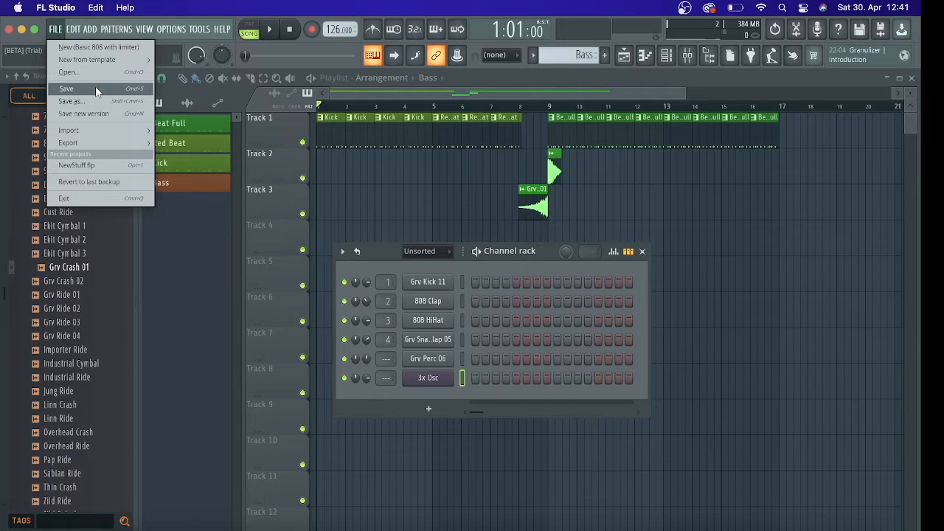
pyautogui.click(521, 259)
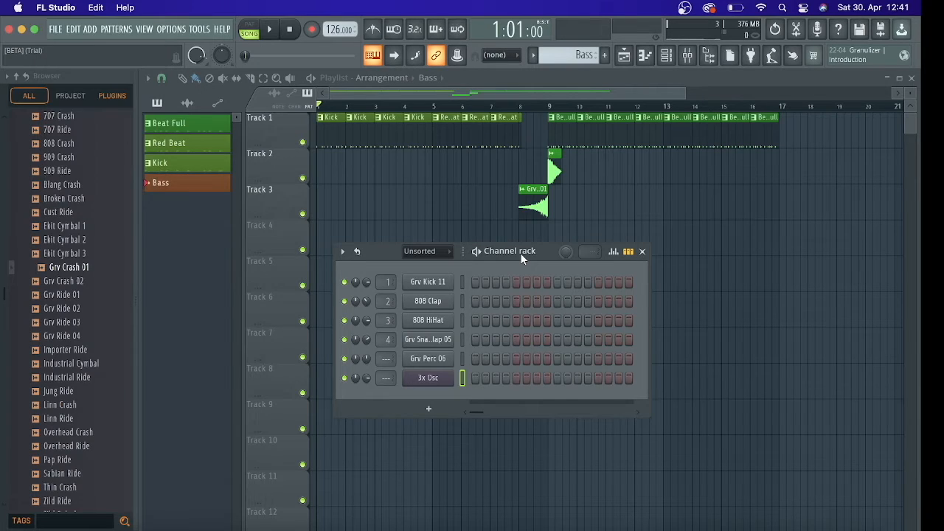
pyautogui.moveTo(520, 256); pyautogui.dragTo(523, 225)
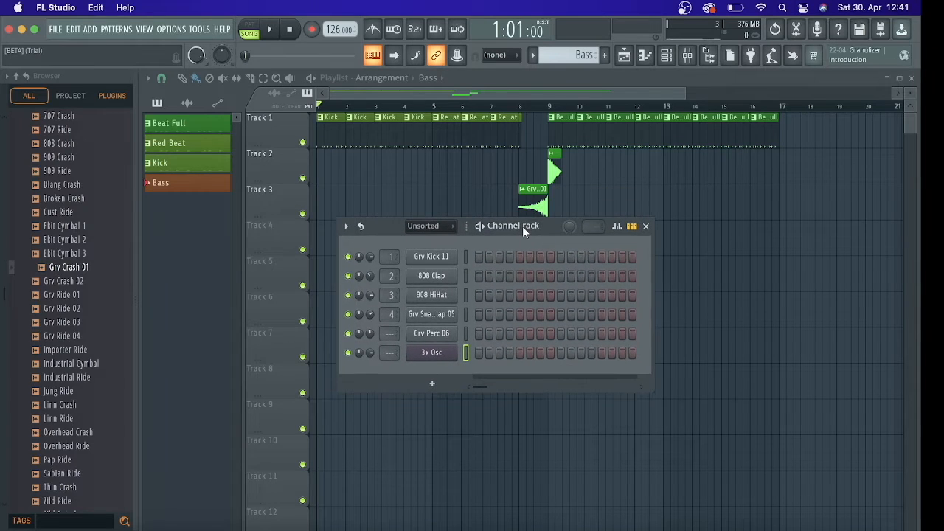
# Search the full list of generator plugins for "mug" and add MugentPlayer as a new channel
pyautogui.click(431, 385)
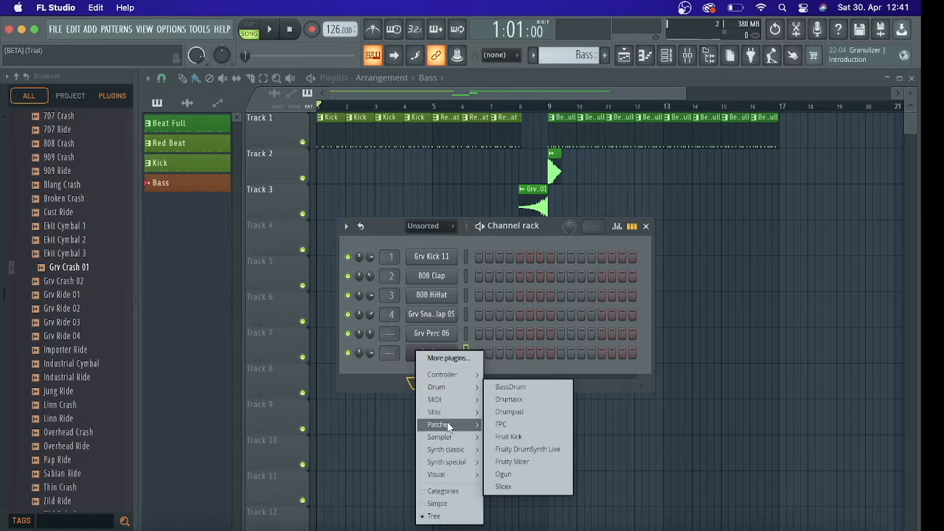
pyautogui.click(465, 360)
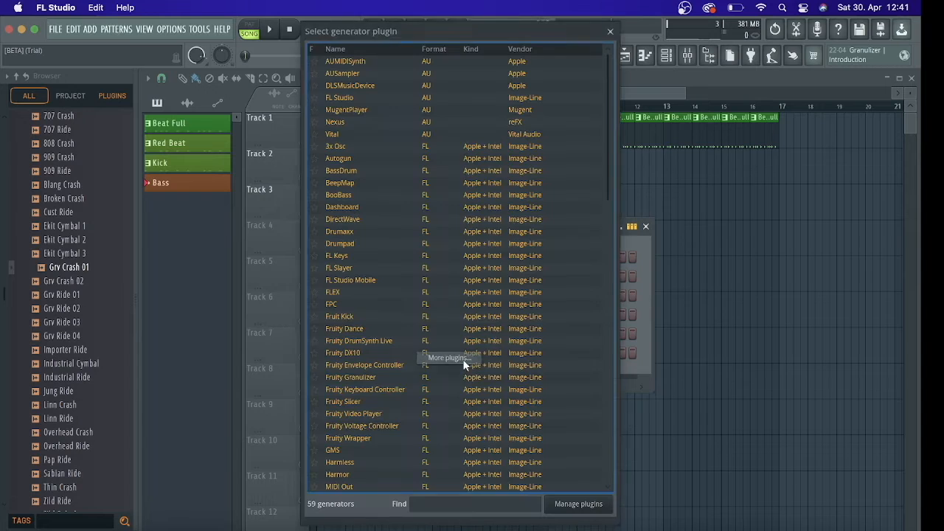
pyautogui.click(434, 501)
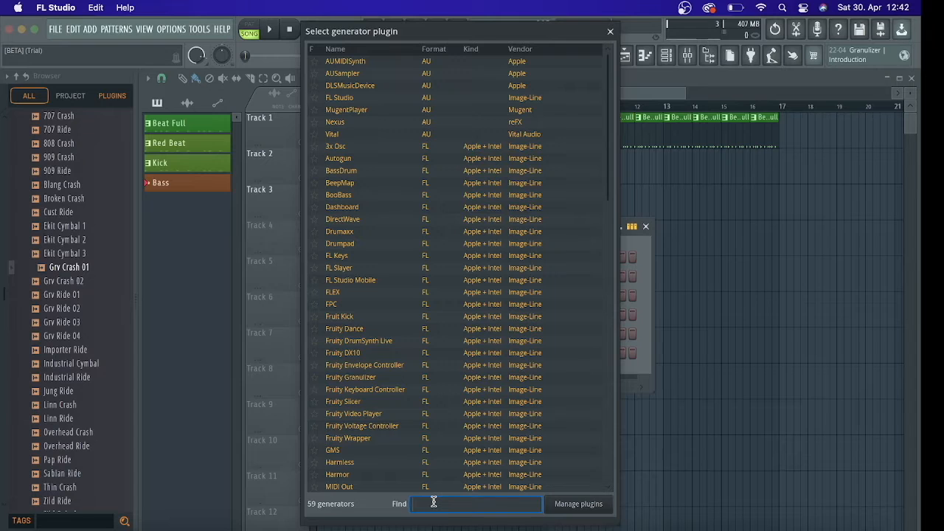
pyautogui.write('mug')
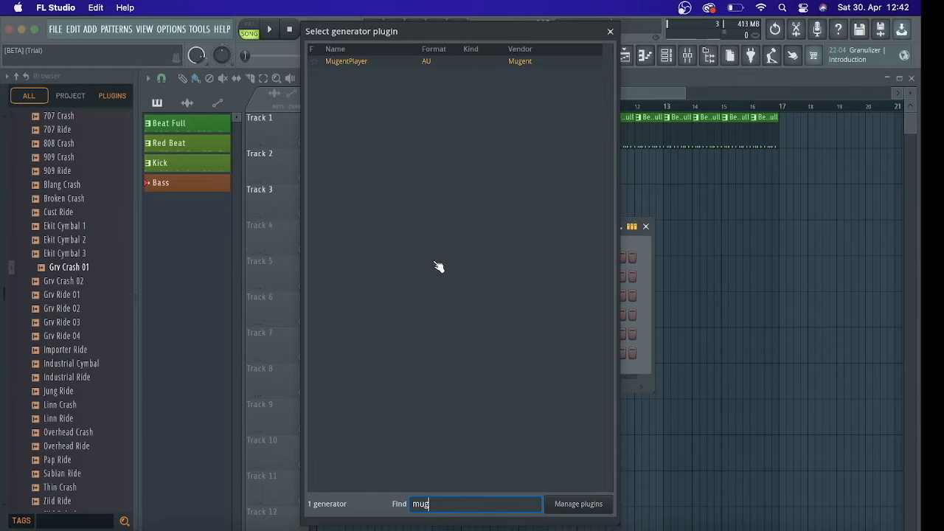
pyautogui.doubleClick(356, 64)
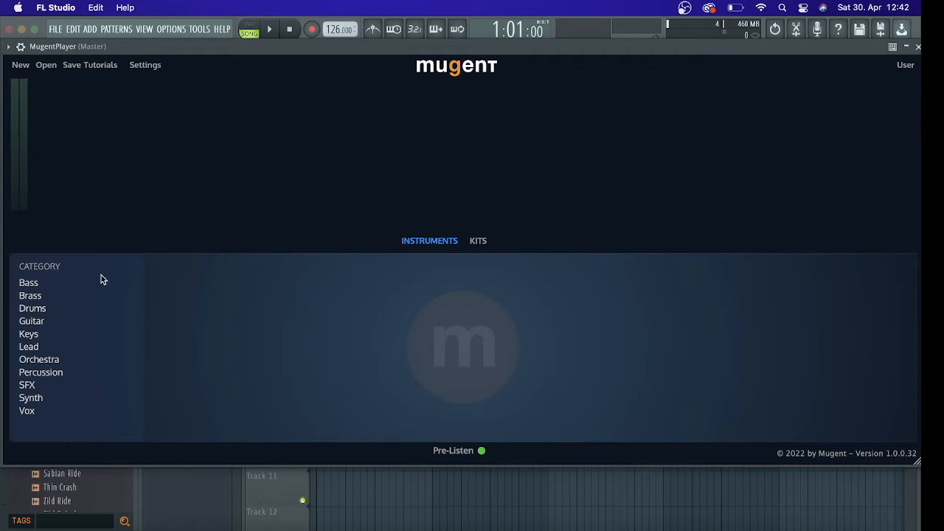
# Compare MugentPlayer's Instruments and Kits lists, looking through the Bass, Brass and Drums instrument categories
pyautogui.click(34, 285)
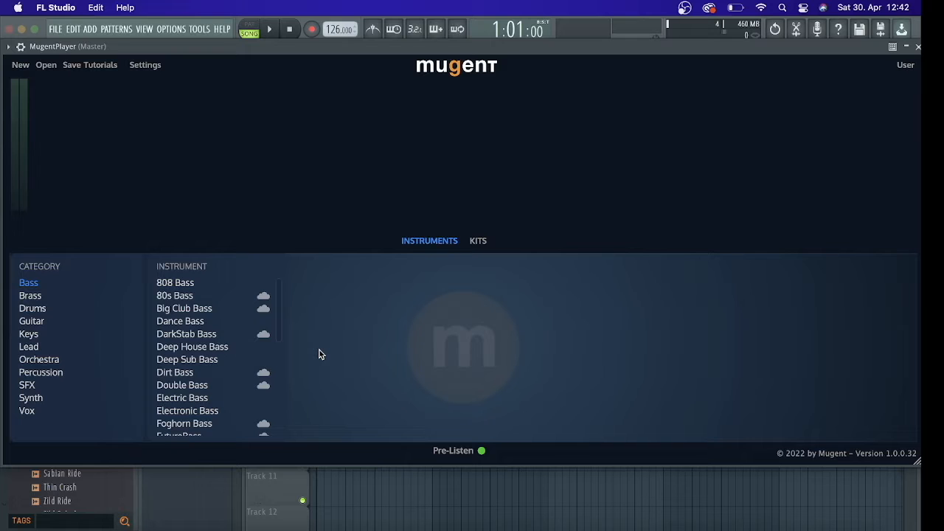
pyautogui.click(475, 242)
pyautogui.click(456, 242)
pyautogui.click(472, 243)
pyautogui.click(447, 242)
pyautogui.click(478, 242)
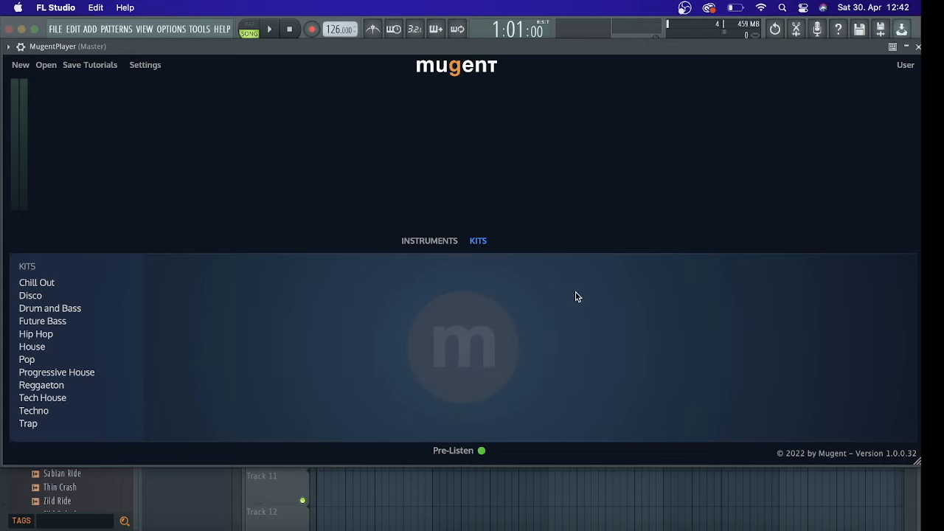
pyautogui.click(447, 244)
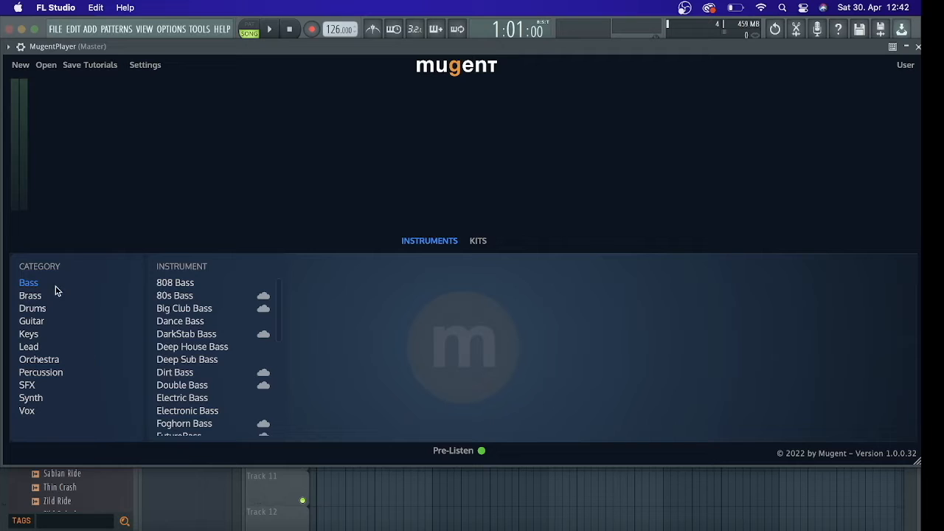
pyautogui.click(43, 304)
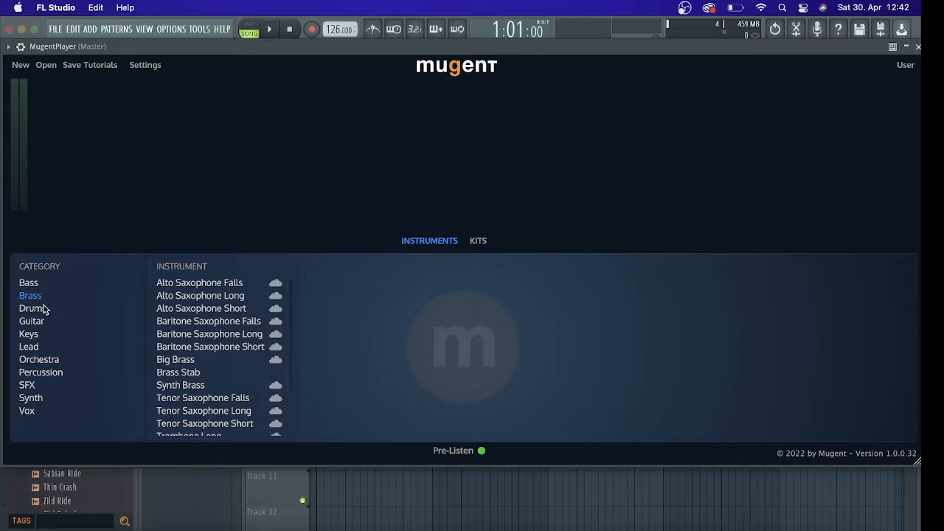
pyautogui.click(44, 309)
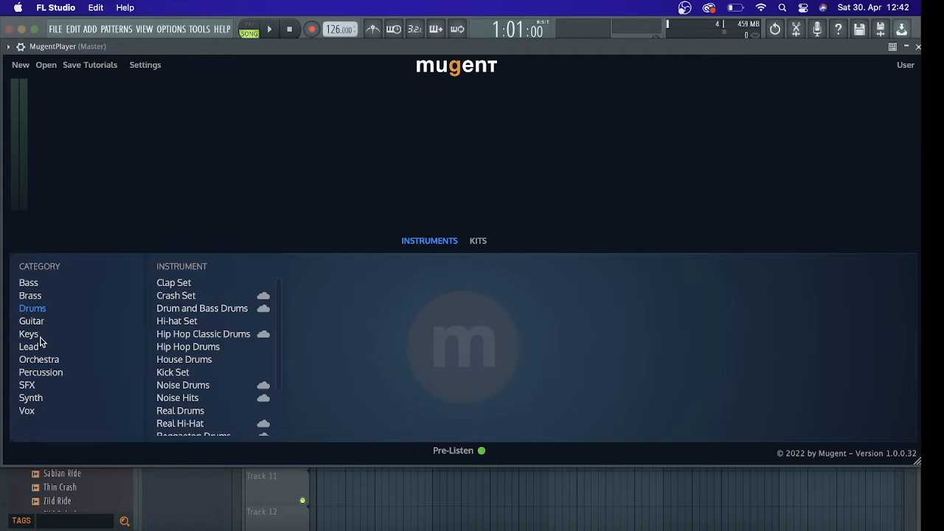
# Audition 808, 80s, Dance, DarkStab, Deep House and Deep Sub Bass from the Bass category, and load Deep Sub Bass
pyautogui.click(34, 287)
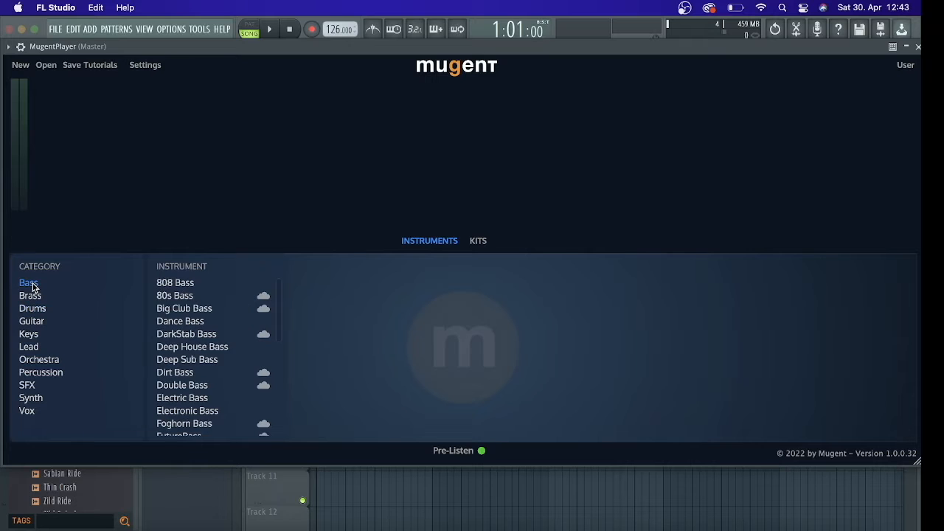
pyautogui.click(177, 289)
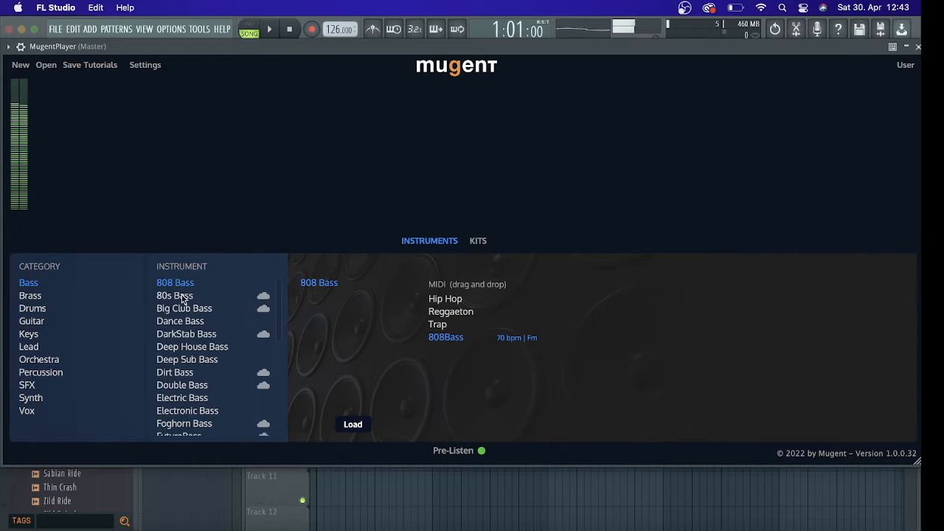
pyautogui.click(183, 298)
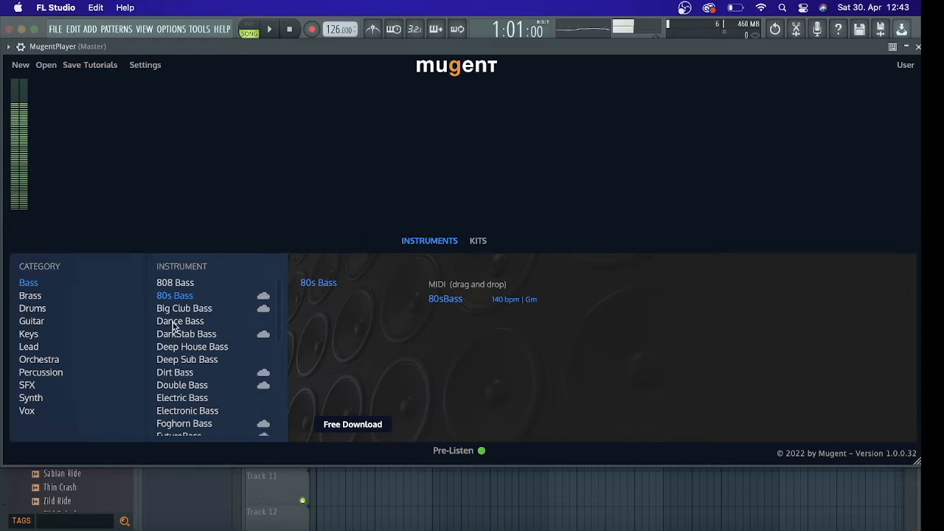
pyautogui.click(175, 324)
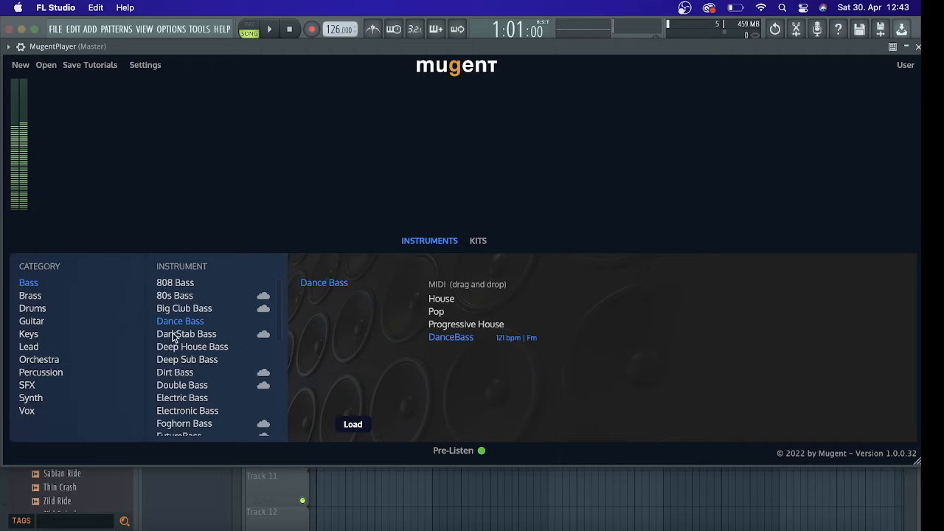
pyautogui.click(175, 337)
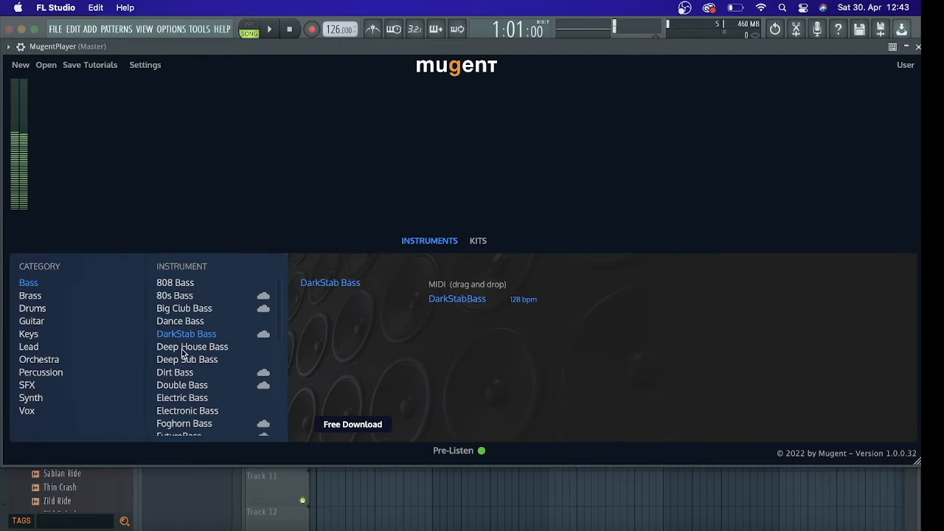
pyautogui.click(183, 350)
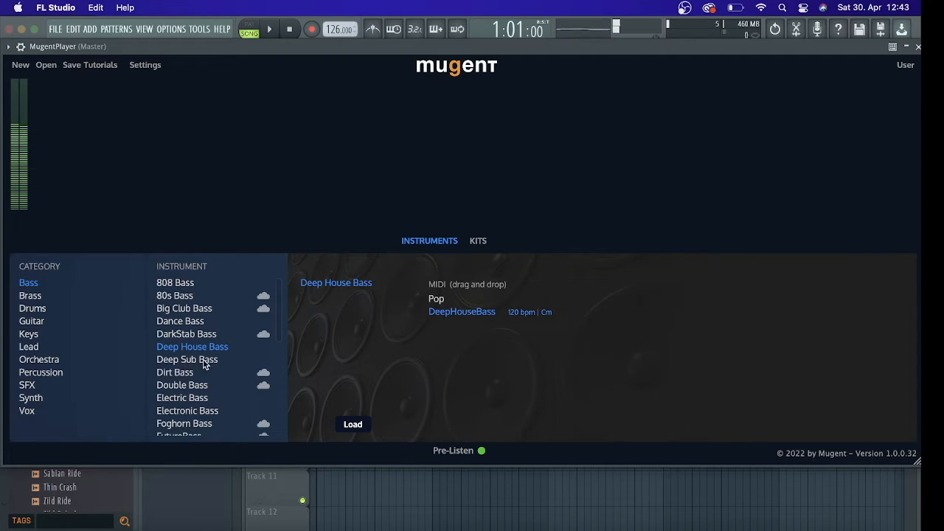
pyautogui.click(213, 363)
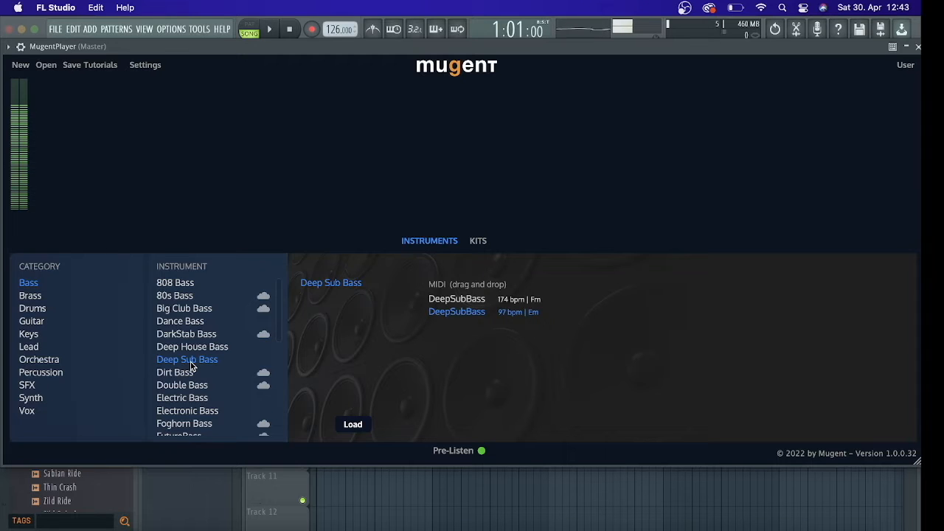
pyautogui.click(353, 426)
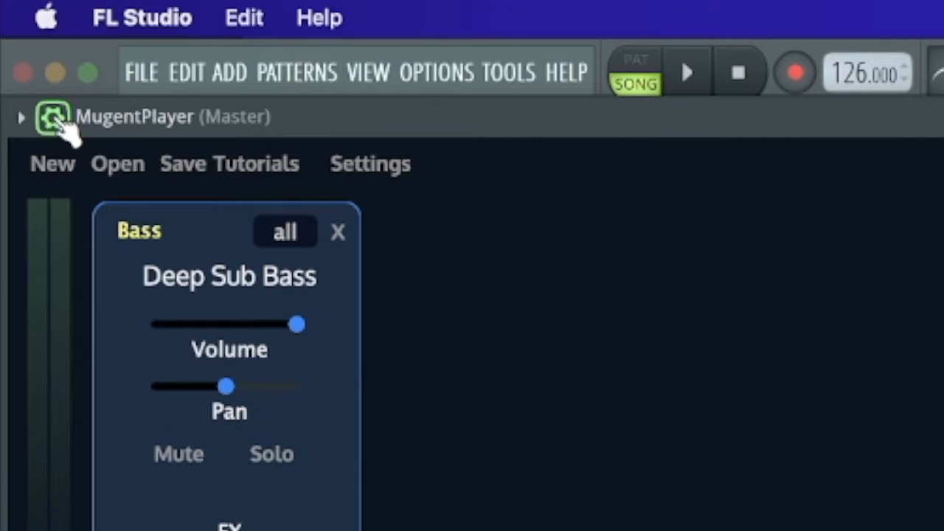
# Check the compatibility options in MugentPlayer's Troubleshooting settings, return to the instrument view and close the plugin window
pyautogui.click(54, 118)
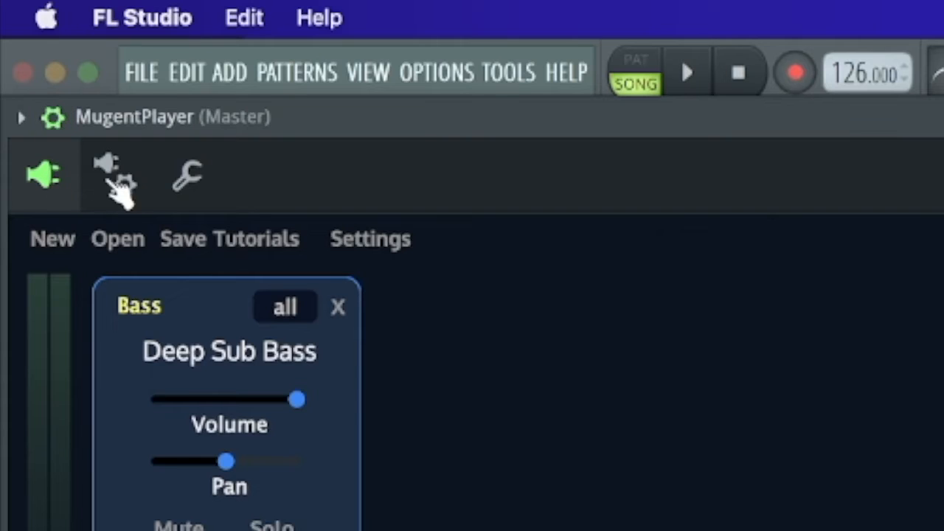
pyautogui.click(130, 193)
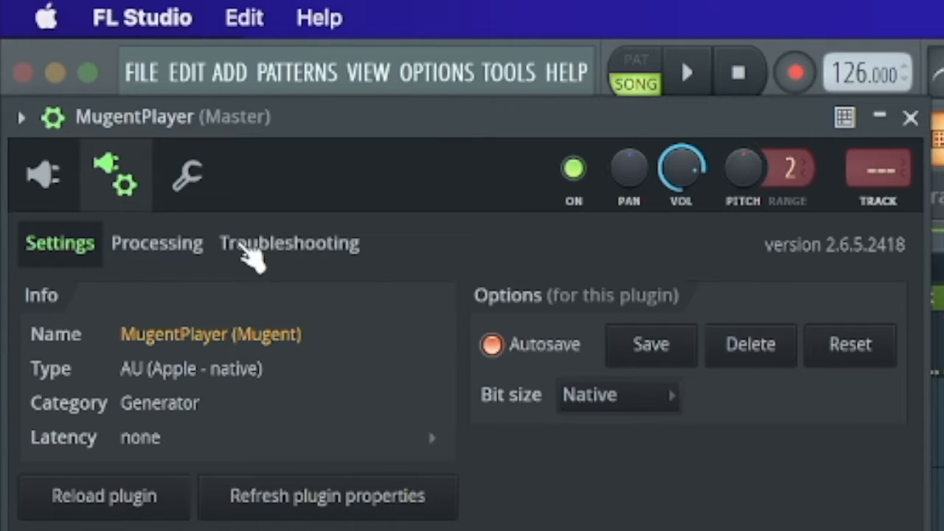
pyautogui.click(255, 247)
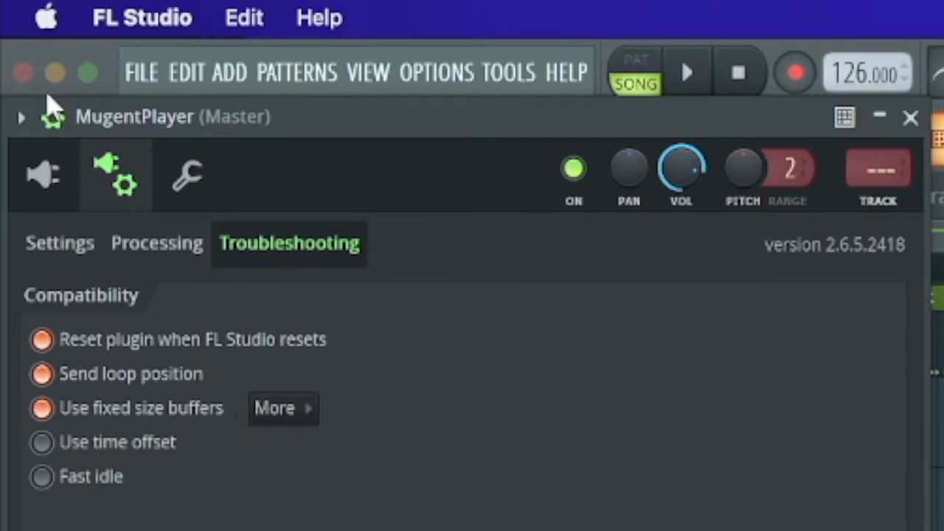
pyautogui.click(60, 176)
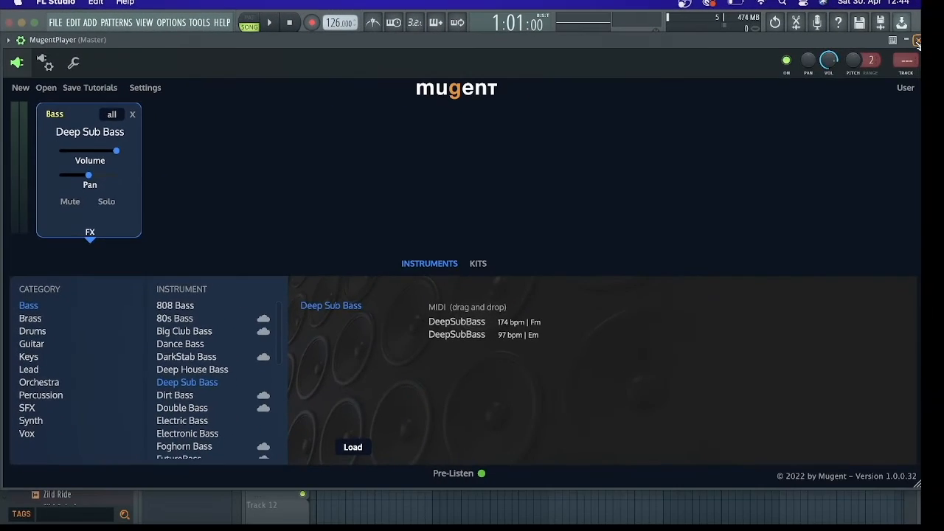
pyautogui.click(917, 41)
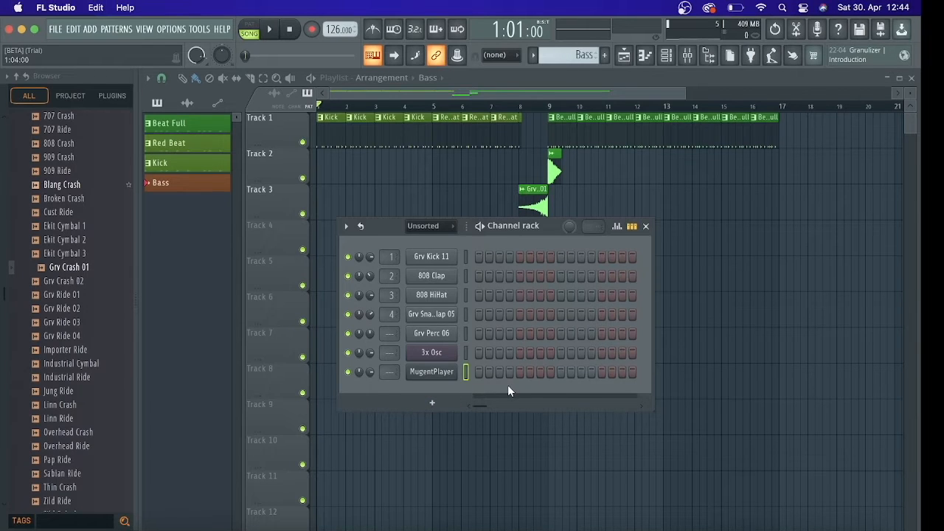
# Move the Channel rack lower and place two Bass pattern clips on Track 4 at bars 13 and 15, each two bars long
pyautogui.moveTo(507, 226); pyautogui.dragTo(506, 266)
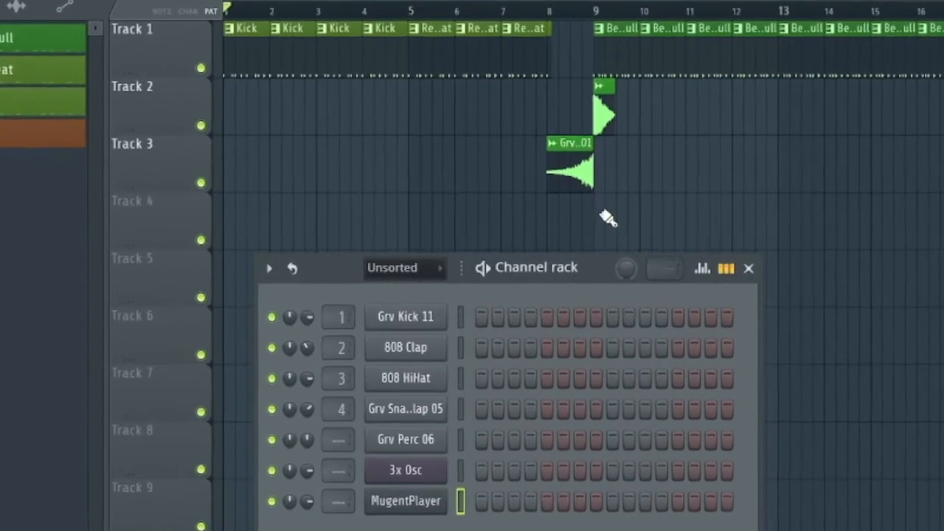
pyautogui.click(783, 218)
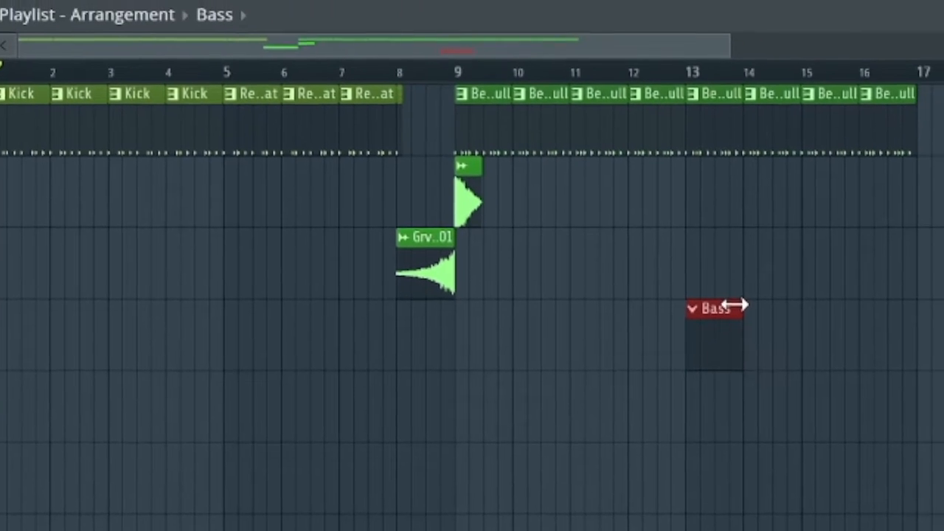
pyautogui.moveTo(781, 273); pyautogui.dragTo(833, 270)
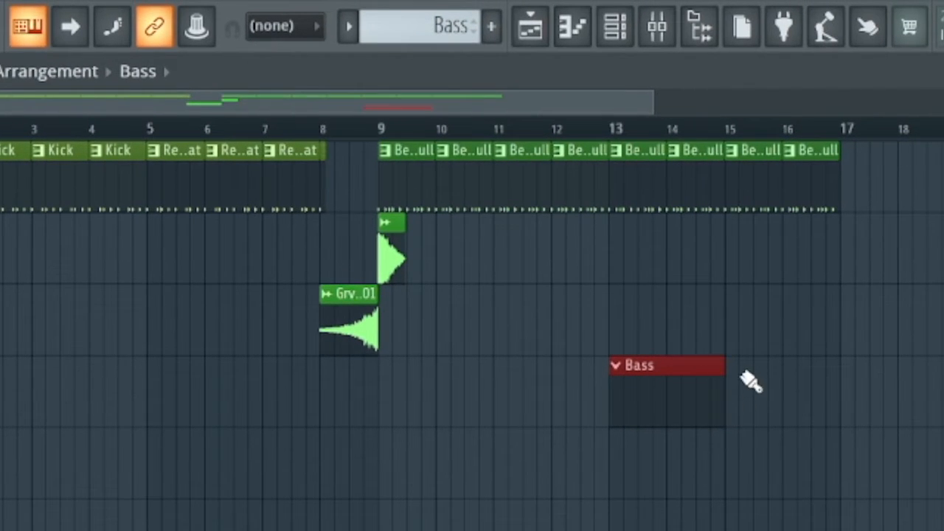
pyautogui.click(742, 368)
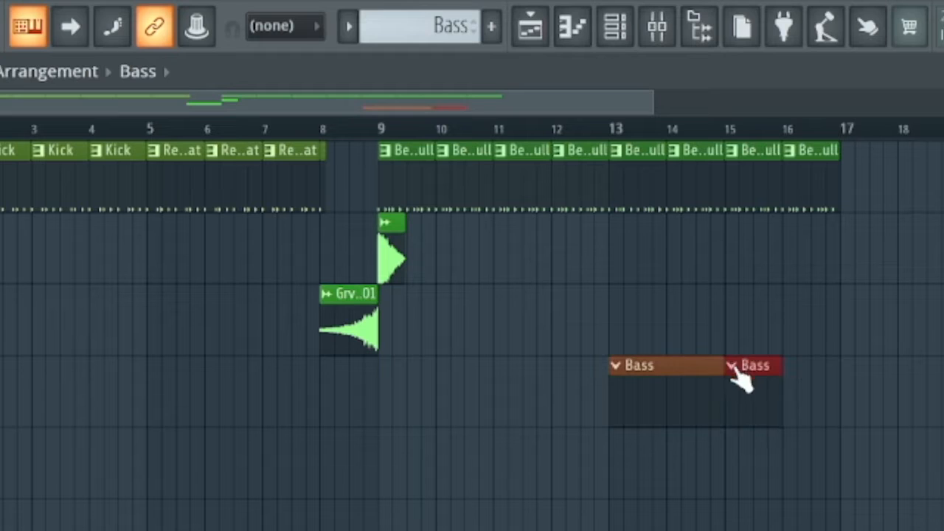
pyautogui.moveTo(780, 366); pyautogui.dragTo(846, 366)
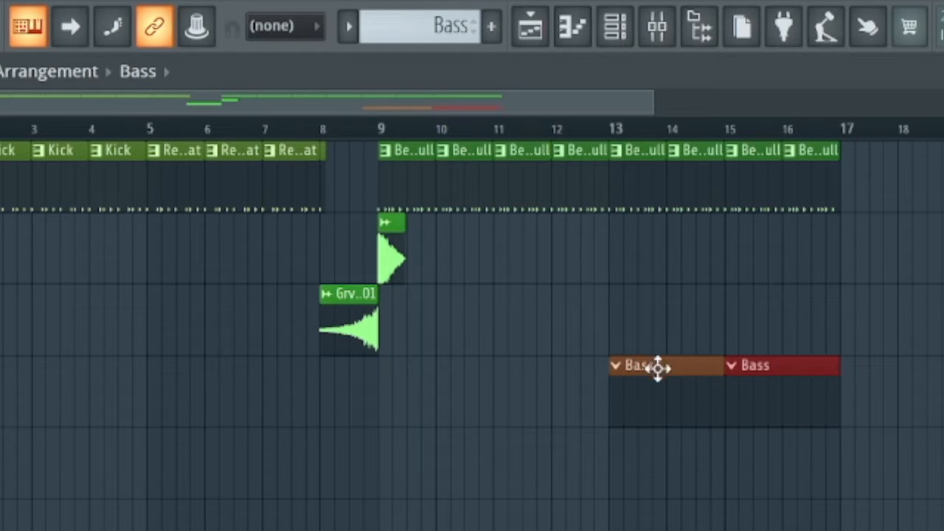
pyautogui.click(683, 367)
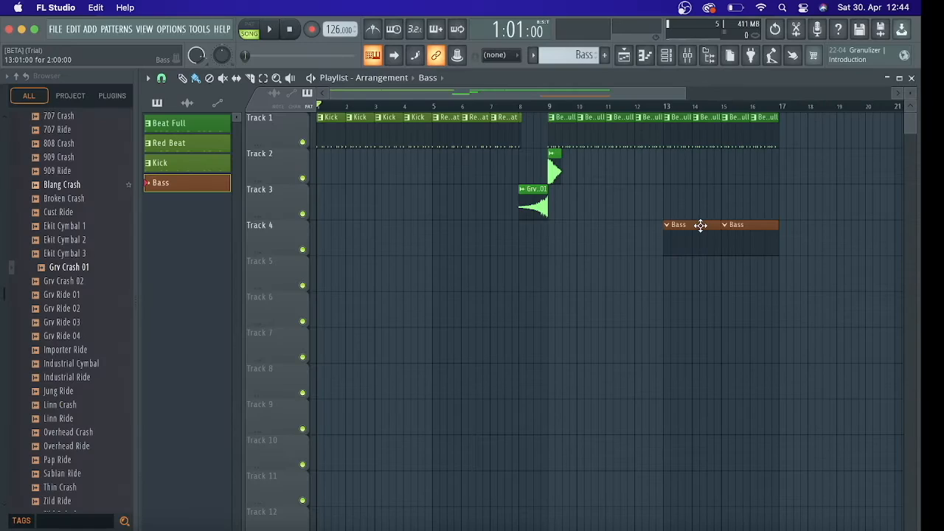
# Hide and show the playlist window, then bring up the Channel rack over it and close the rack
pyautogui.click(625, 57)
pyautogui.click(624, 57)
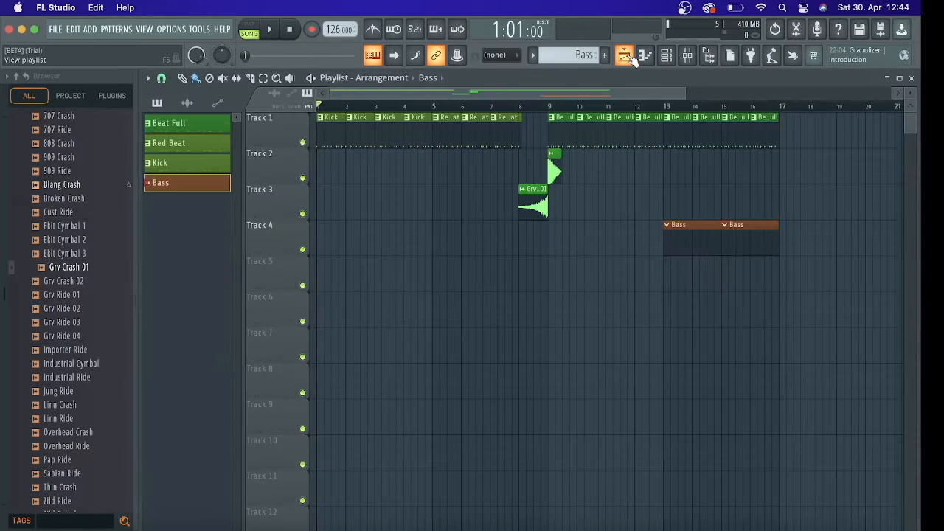
pyautogui.click(625, 57)
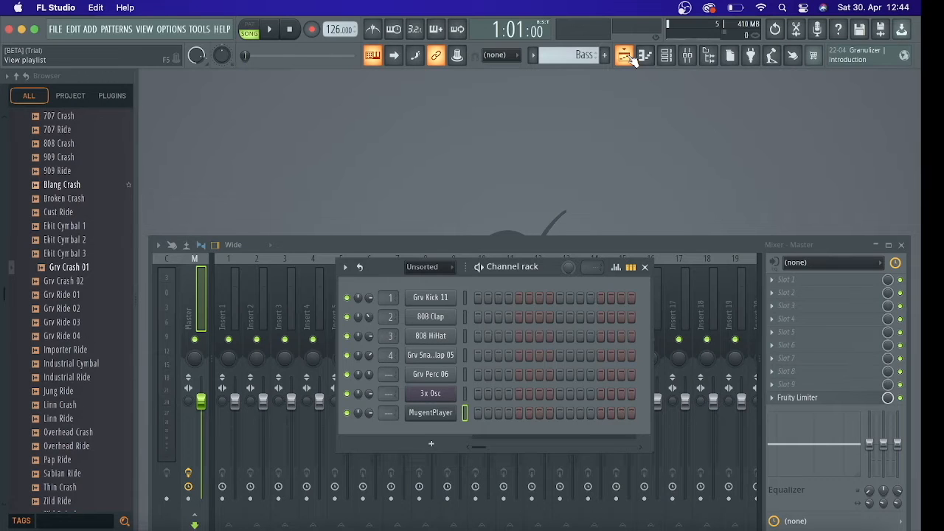
pyautogui.click(627, 58)
pyautogui.click(666, 56)
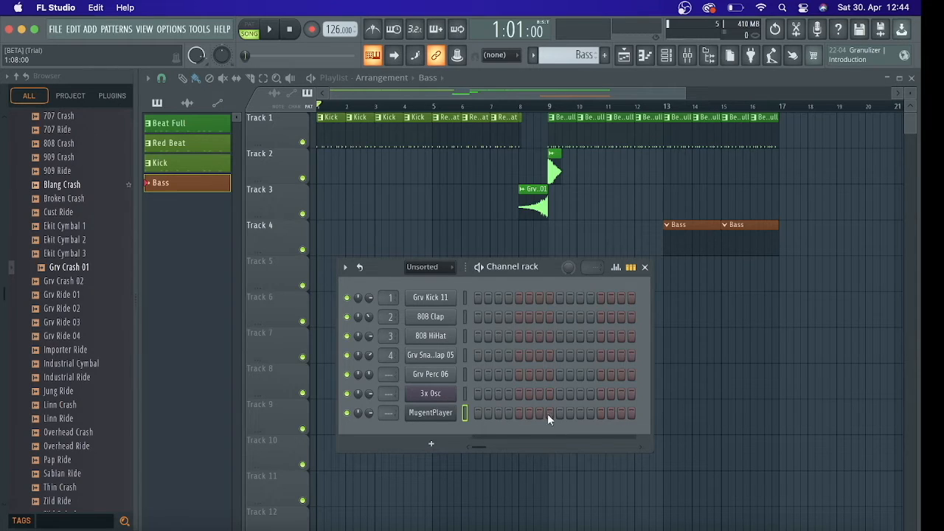
pyautogui.click(644, 267)
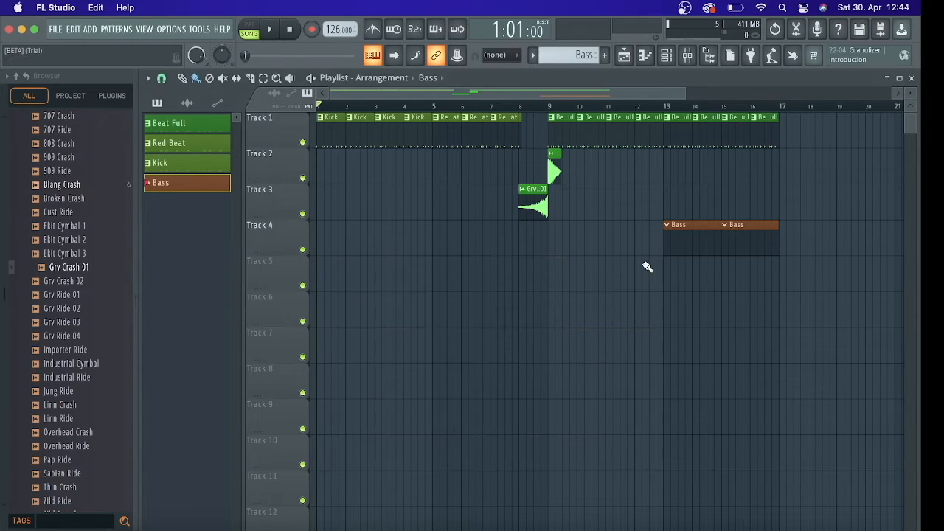
# Open the piano roll for MugentPlayer, place an A3 note at the start of bar 1, and play the song from the beginning
pyautogui.click(646, 58)
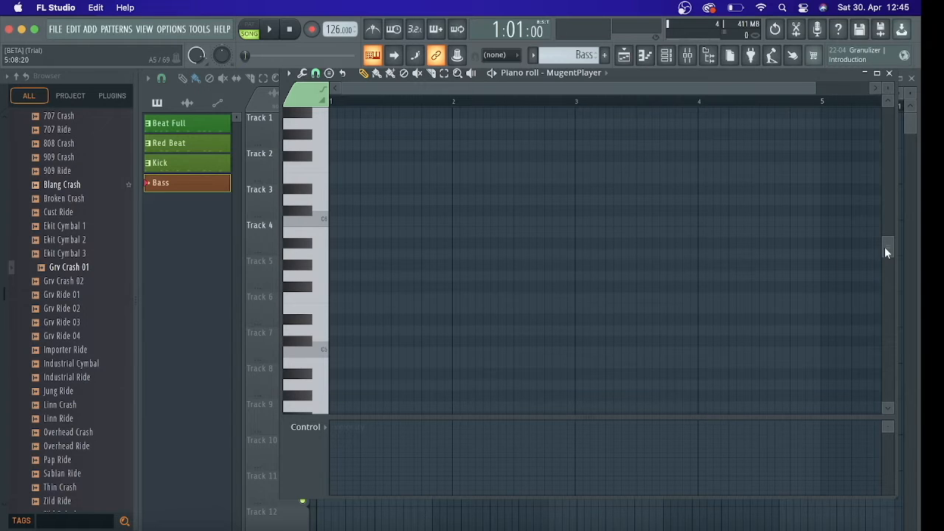
pyautogui.moveTo(887, 253); pyautogui.dragTo(889, 285)
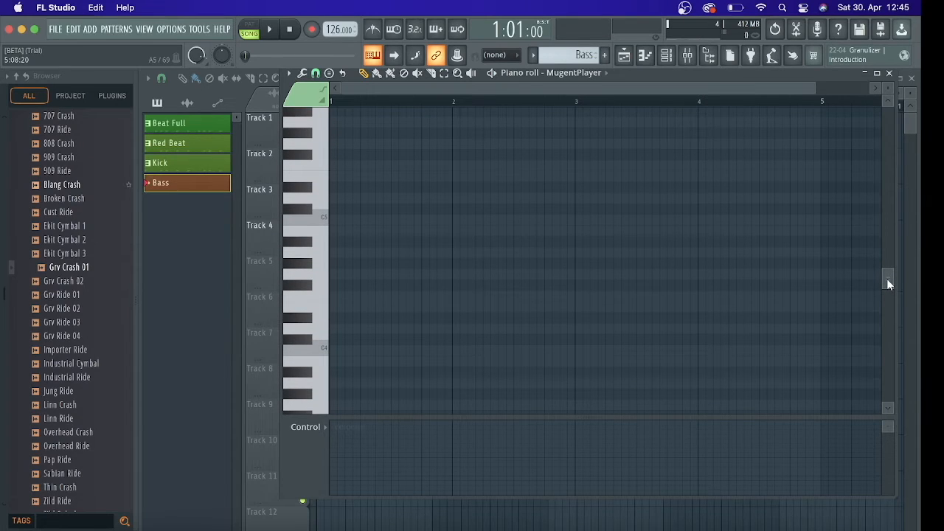
pyautogui.moveTo(888, 283); pyautogui.dragTo(890, 263)
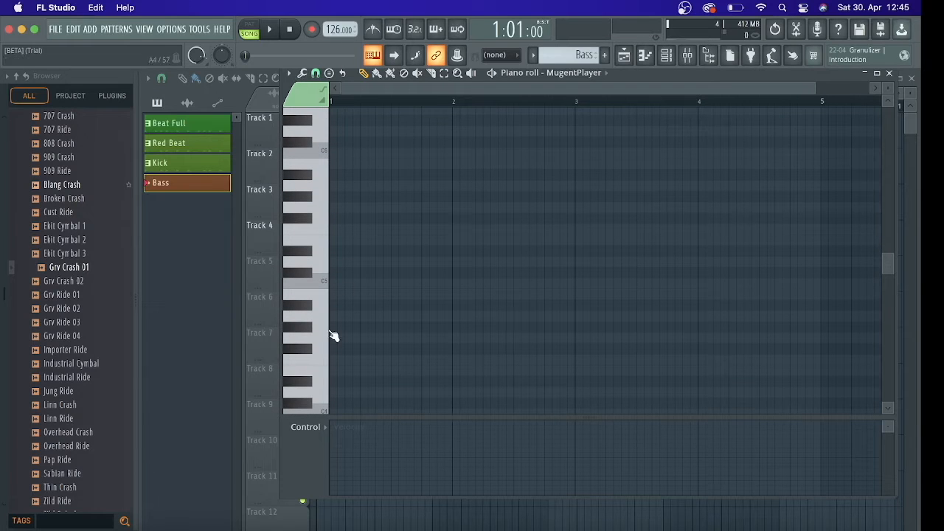
pyautogui.moveTo(886, 263); pyautogui.dragTo(889, 295)
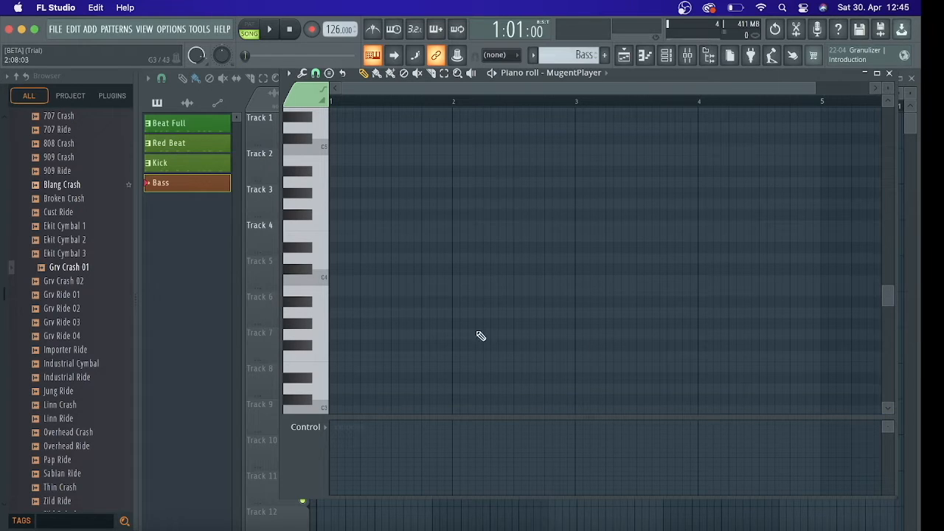
pyautogui.click(336, 314)
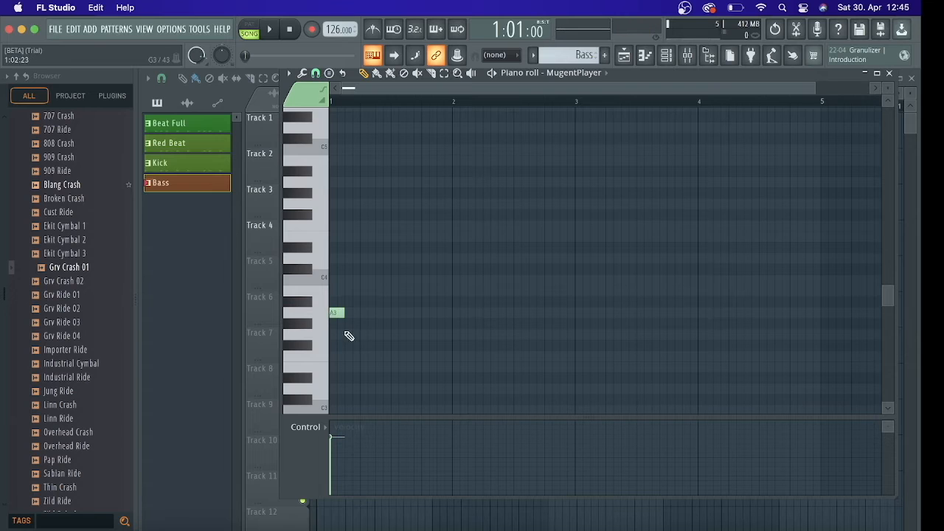
pyautogui.press('space')
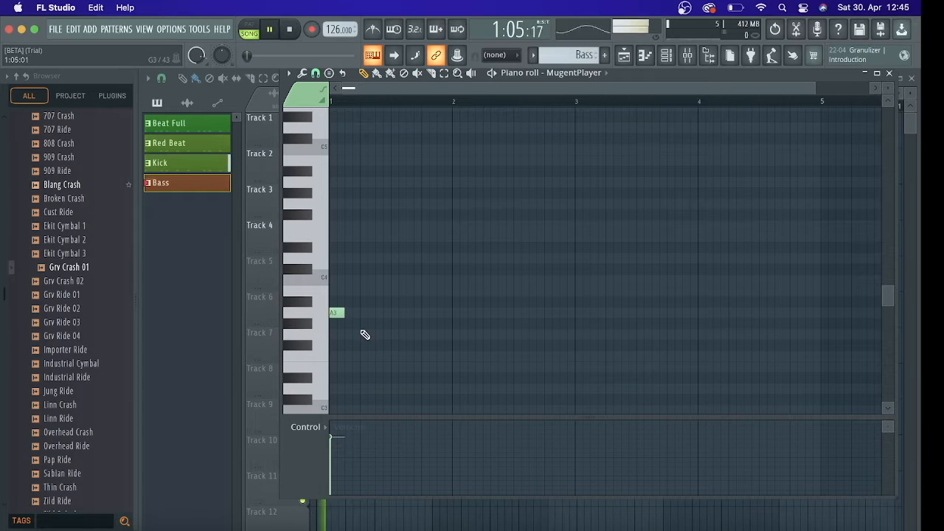
pyautogui.press('space')
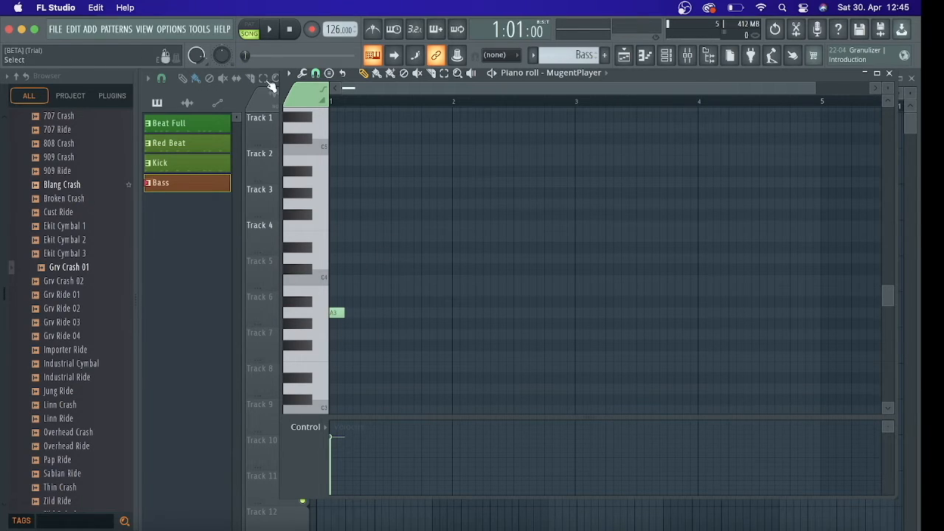
pyautogui.press('space')
pyautogui.press('space')
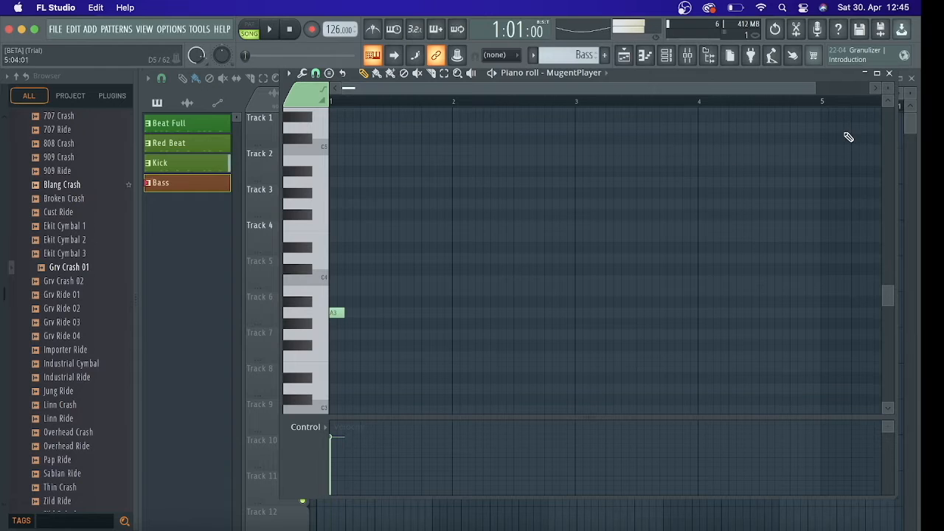
# Close the piano roll, set the playlist's playback position to bar 13, and audition the Bass clip
pyautogui.click(888, 73)
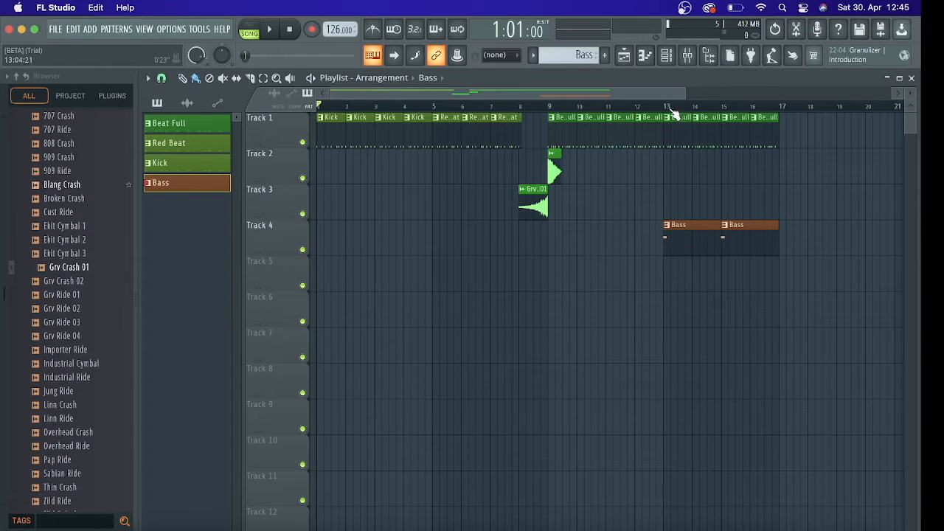
pyautogui.click(667, 109)
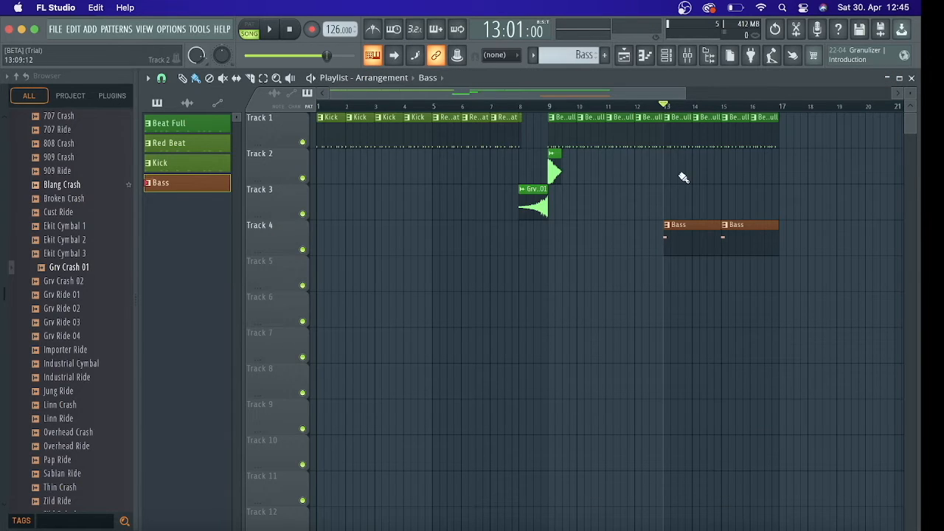
pyautogui.press('space')
pyautogui.press('space')
# Open the first Bass clip in the piano roll, raise its note from A3 to A4, and audition it
pyautogui.doubleClick(693, 225)
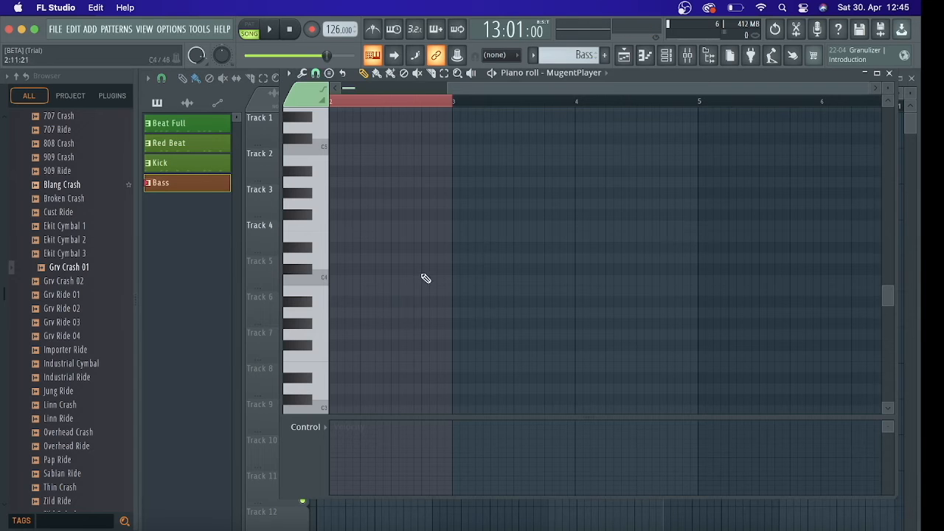
pyautogui.moveTo(886, 298); pyautogui.dragTo(885, 274)
pyautogui.hscroll(-2, 348, 91)
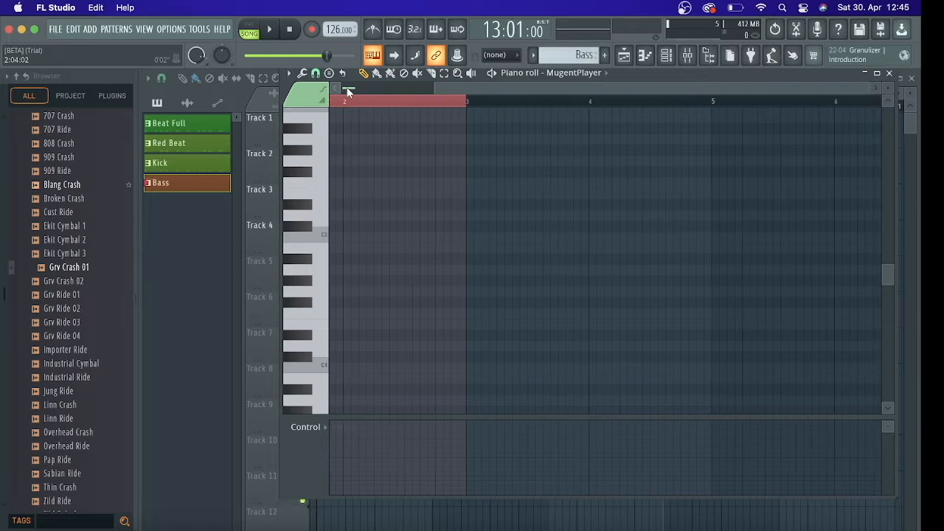
pyautogui.click(342, 313)
pyautogui.moveTo(338, 303); pyautogui.dragTo(337, 269)
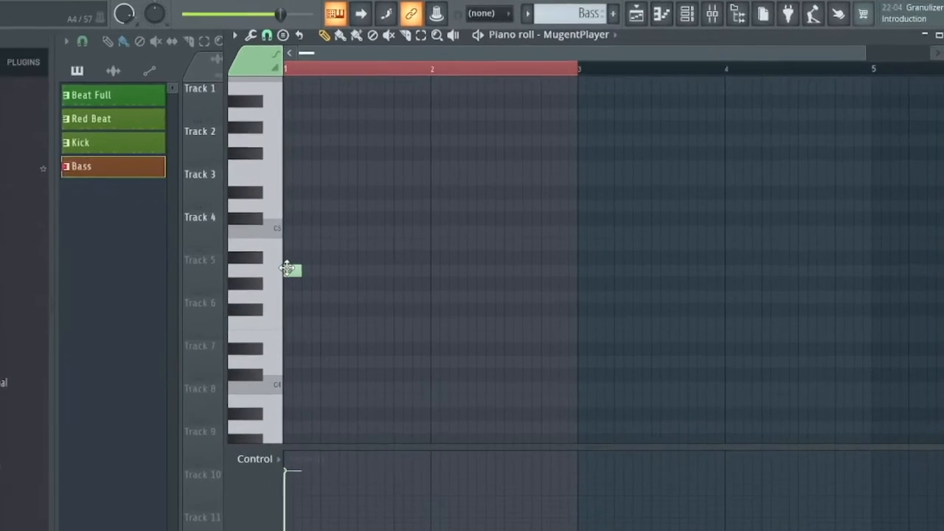
pyautogui.press('space')
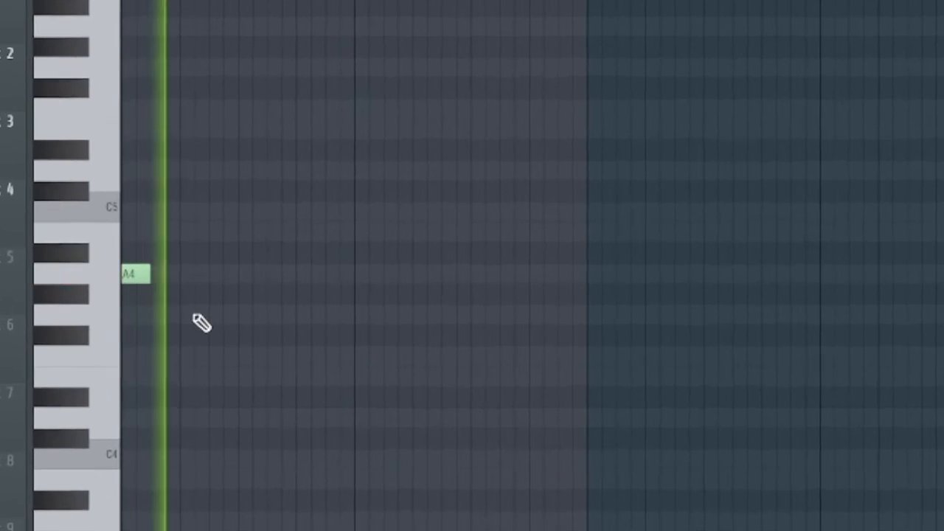
pyautogui.press('space')
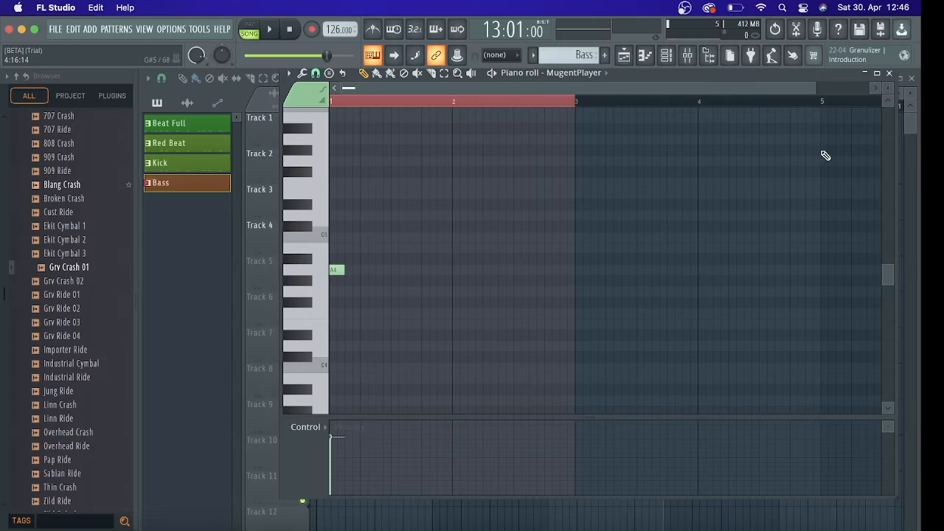
# Add four more two-step A4 notes in bar 1, starting on steps 4, 7, 10 and 13, and play the pattern
pyautogui.moveTo(816, 86); pyautogui.dragTo(474, 84)
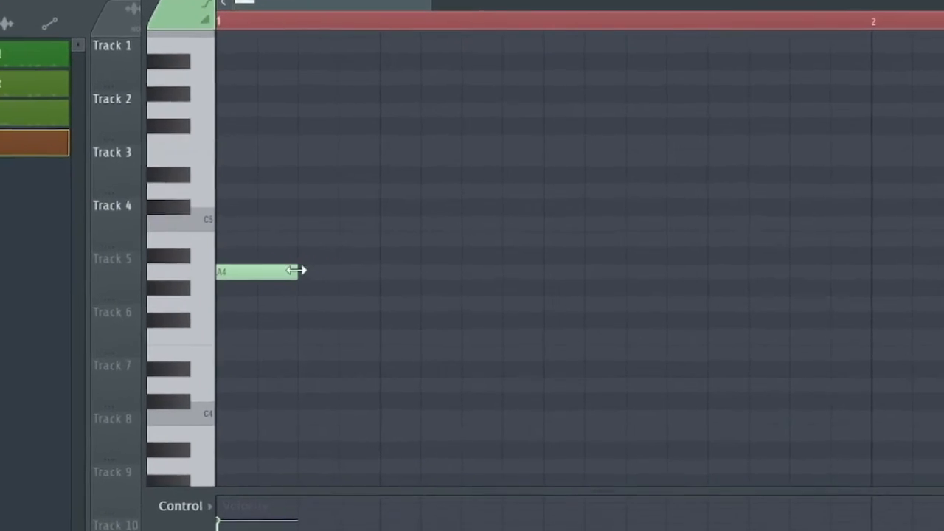
pyautogui.click(353, 273)
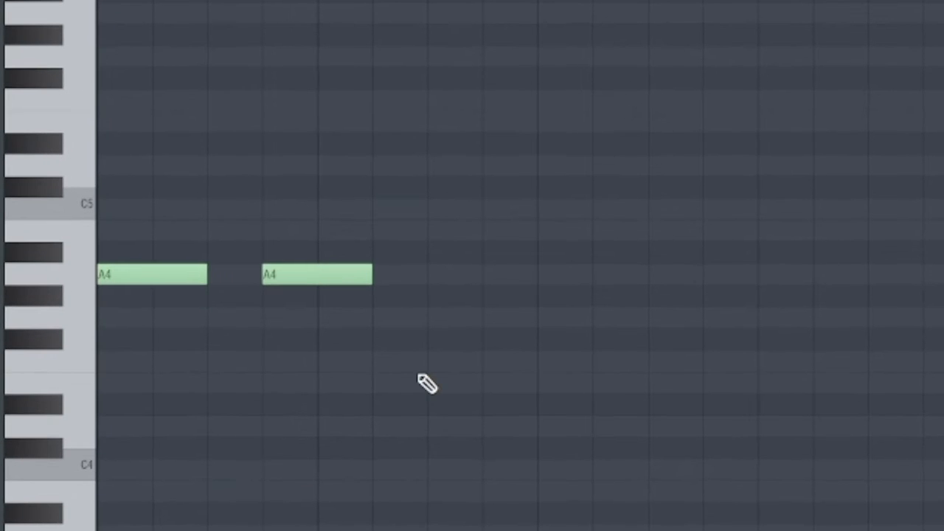
pyautogui.click(447, 278)
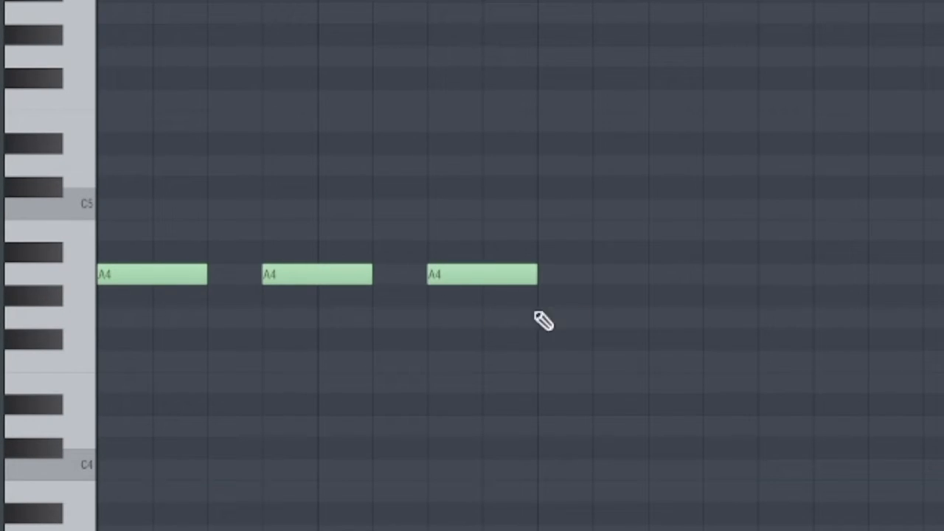
pyautogui.click(598, 278)
pyautogui.click(782, 275)
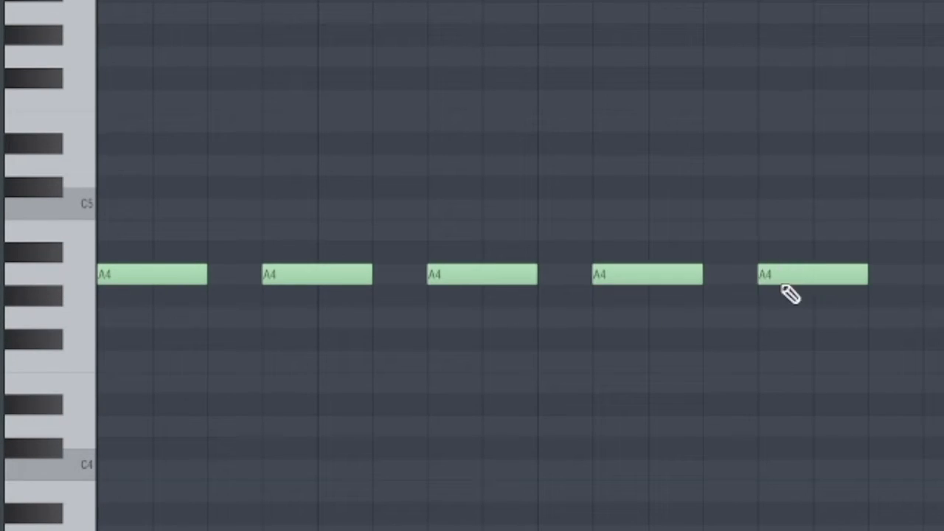
pyautogui.press('space')
pyautogui.press('space')
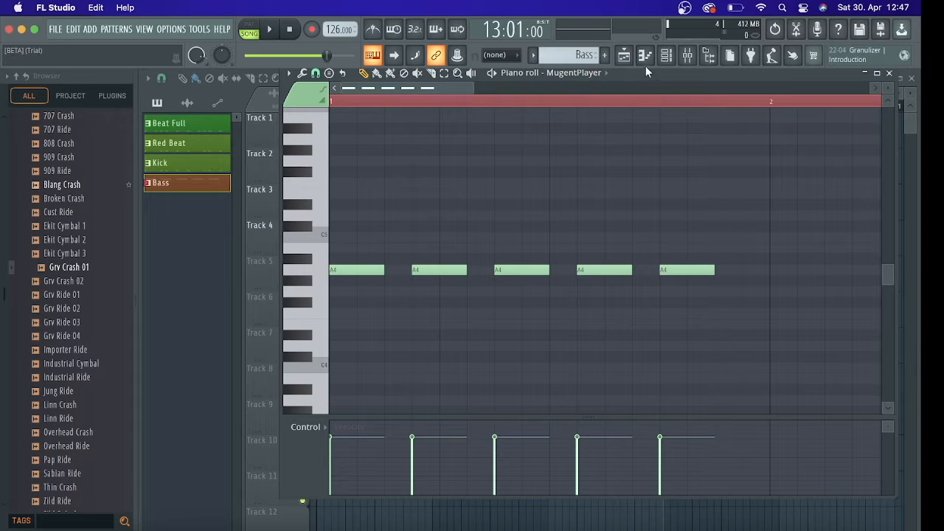
# Lower MugentPlayer's channel volume in the Channel rack and close the rack
pyautogui.click(667, 61)
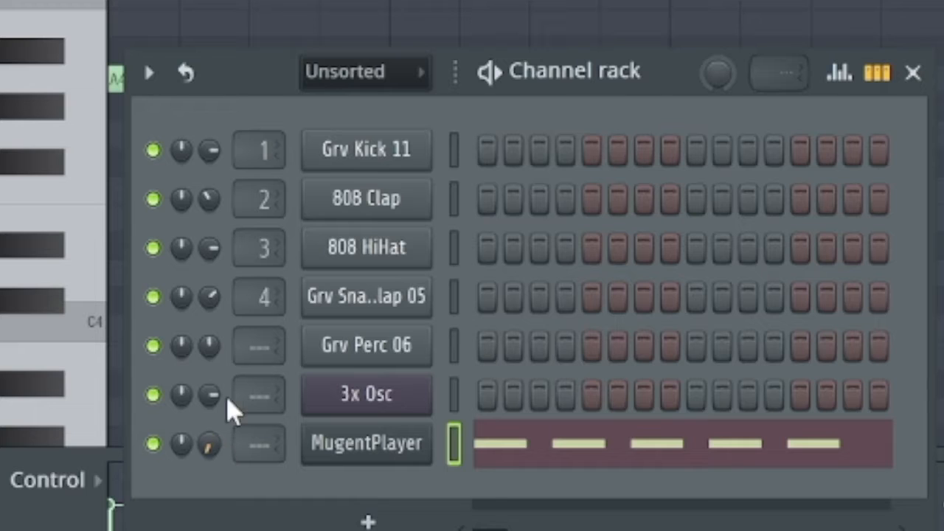
pyautogui.press('space')
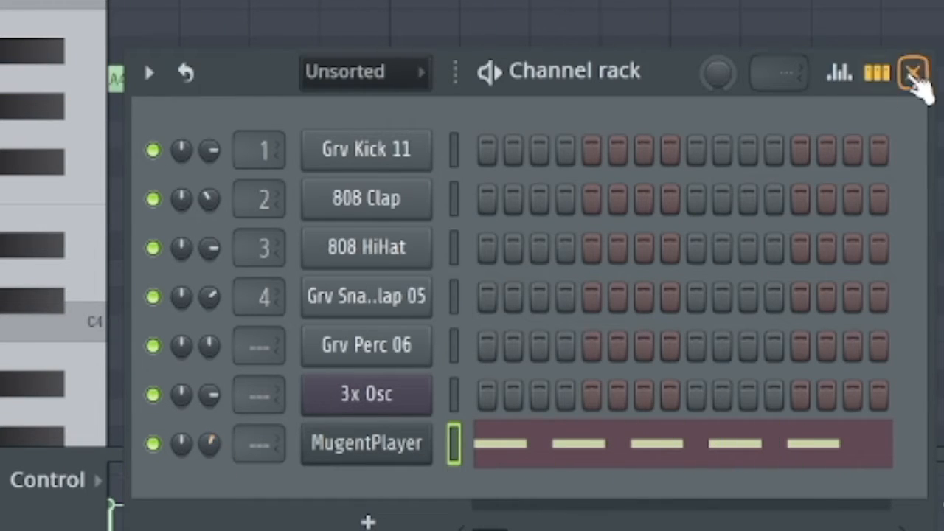
pyautogui.click(912, 72)
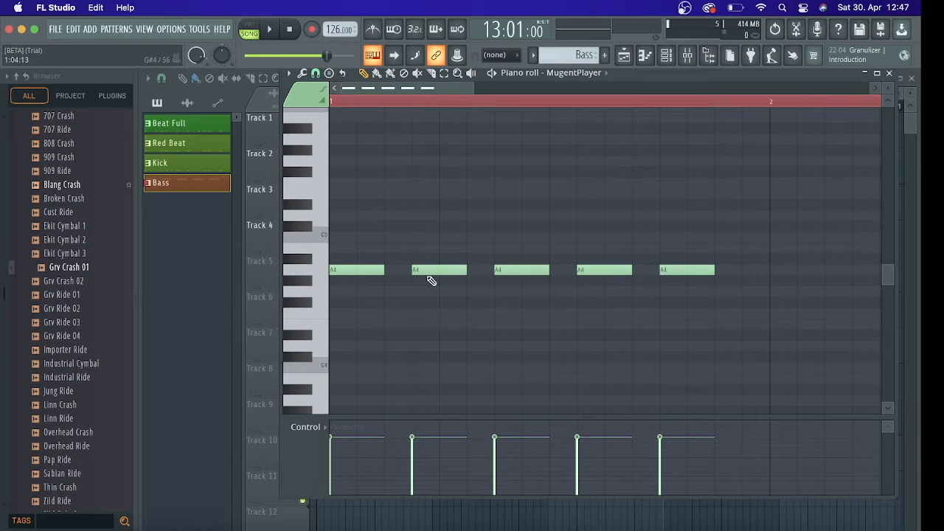
# Try all five A4 notes two steps later, play the result, and move them back to the start of bar 1
pyautogui.moveTo(358, 244); pyautogui.dragTo(462, 275)
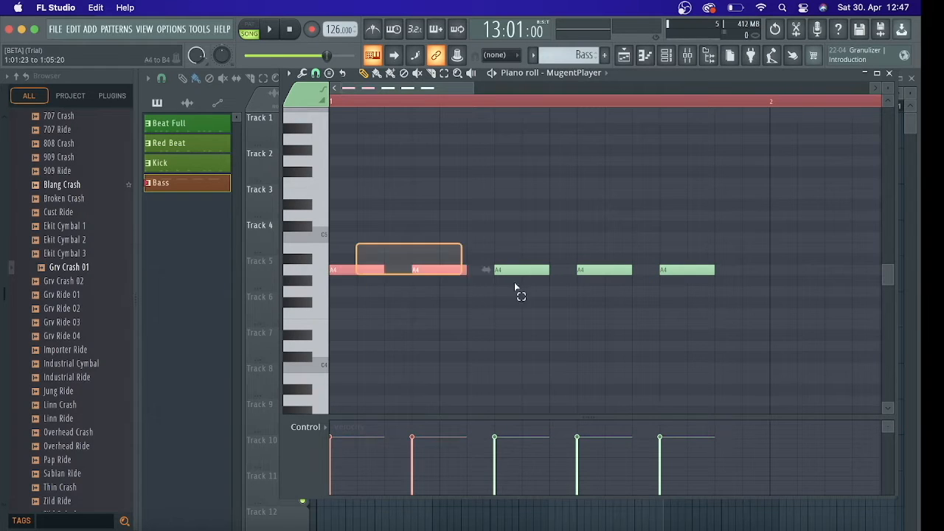
pyautogui.press('super+a')
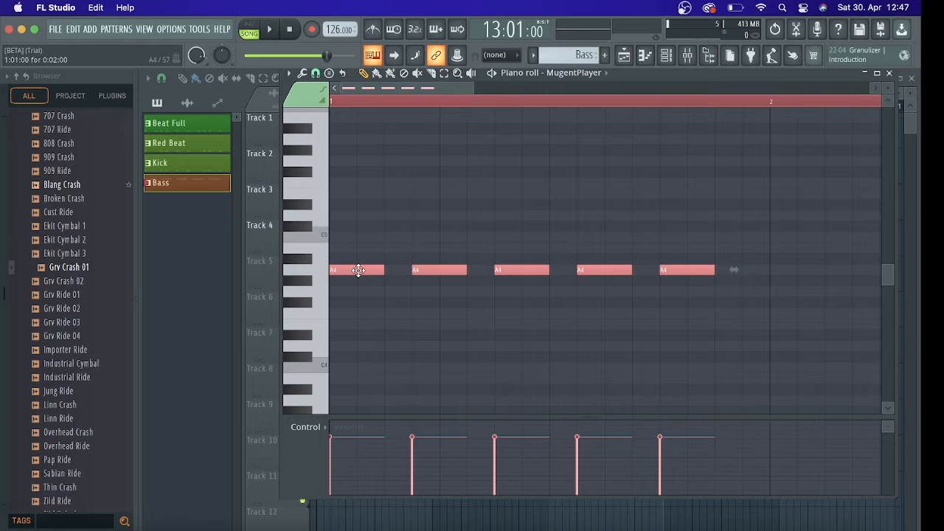
pyautogui.moveTo(356, 269); pyautogui.dragTo(412, 271)
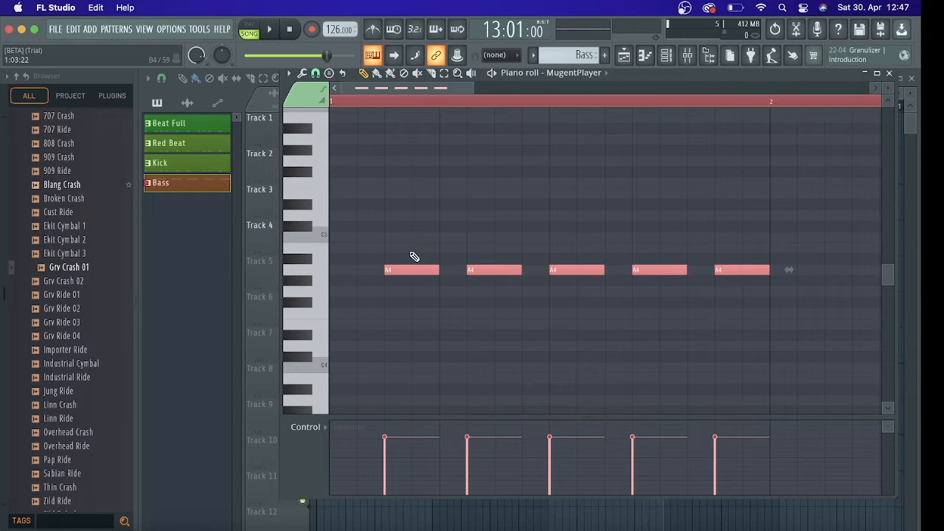
pyautogui.press('space')
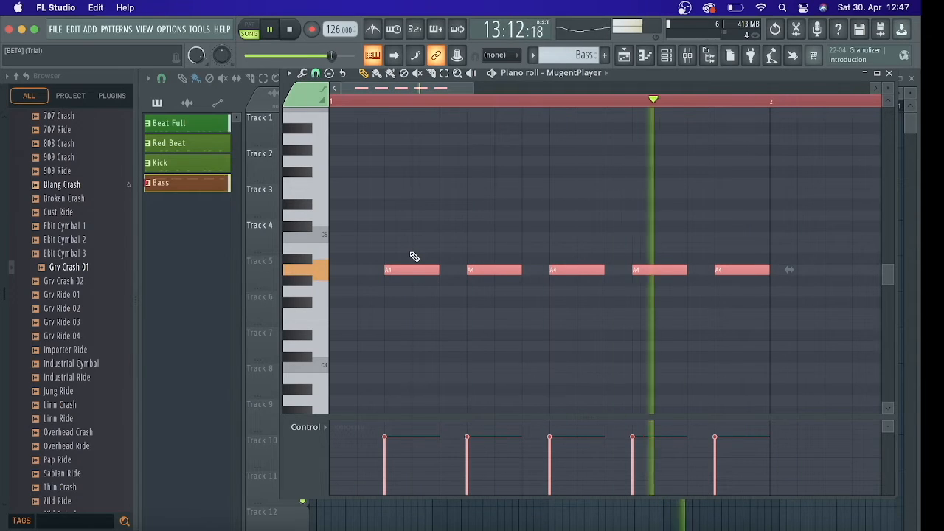
pyautogui.press('space')
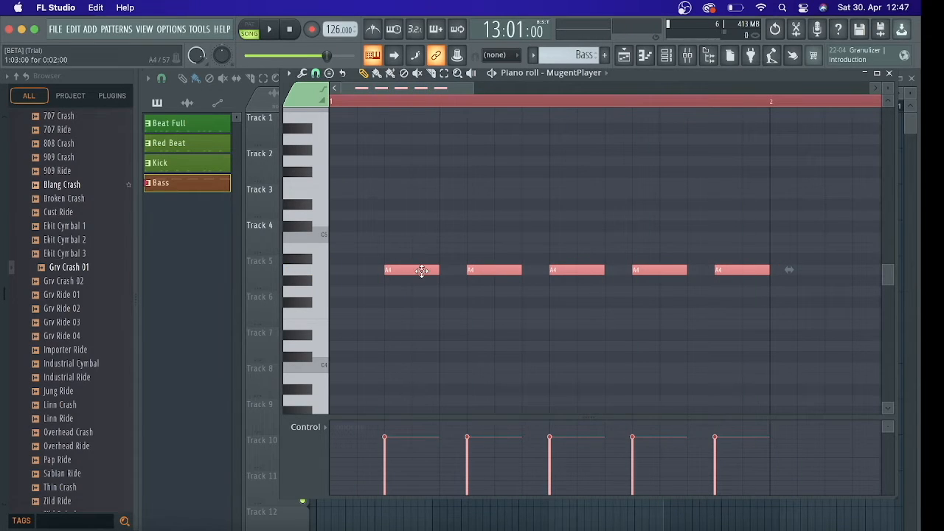
pyautogui.moveTo(421, 270); pyautogui.dragTo(366, 270)
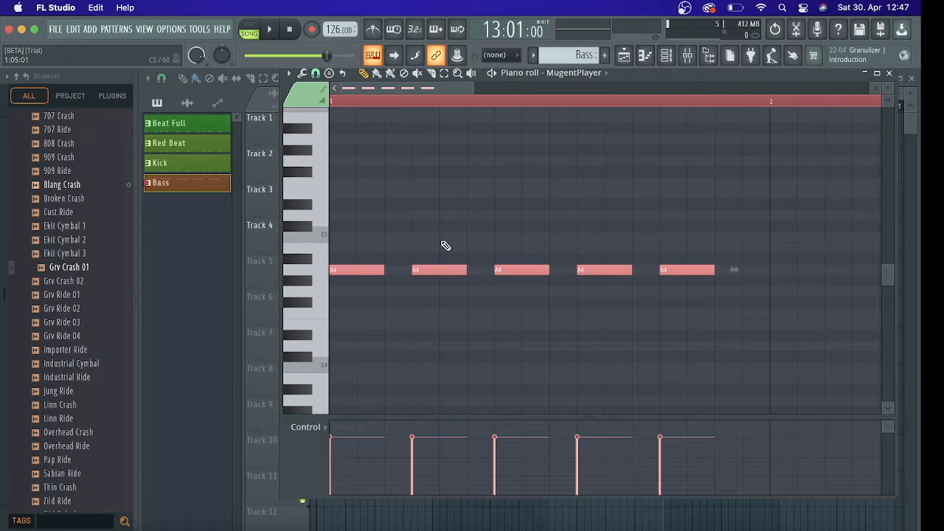
# Shift the last four A4 notes one step later so the second note starts on step 5, and play the pattern
pyautogui.moveTo(434, 234); pyautogui.dragTo(691, 323)
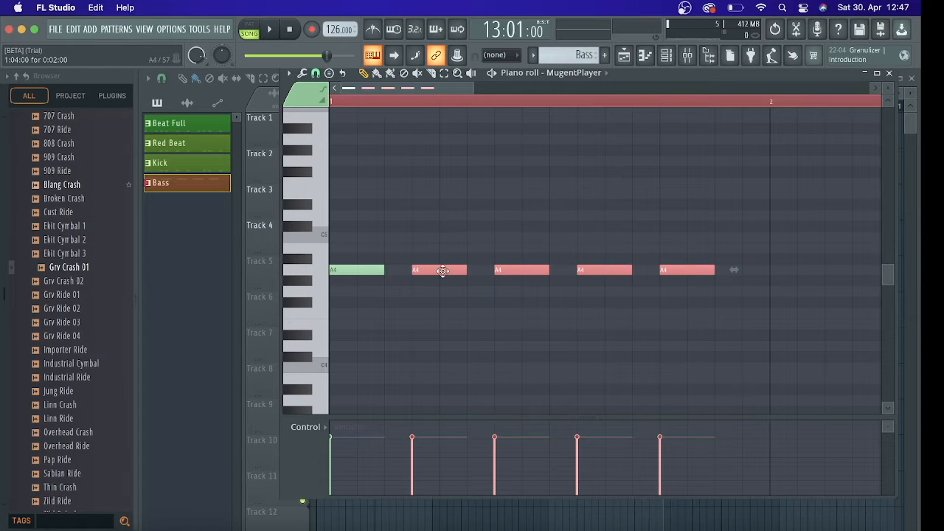
pyautogui.moveTo(448, 272); pyautogui.dragTo(466, 288)
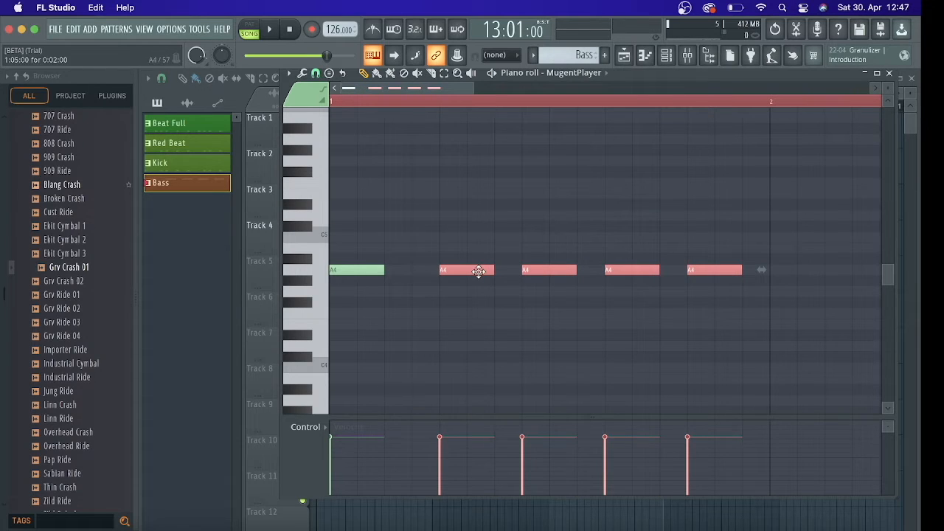
pyautogui.press('space')
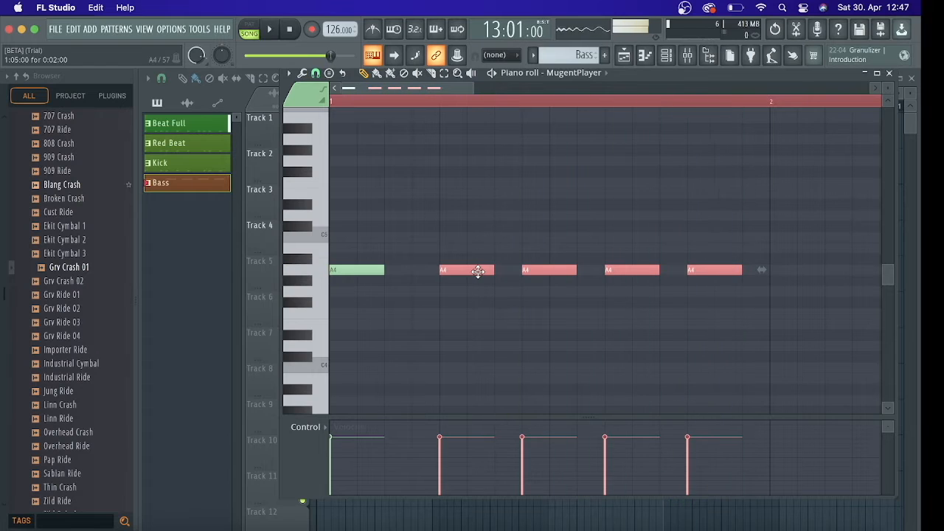
# Try the last four A4 notes starting on step 3, play the pattern, and move them so they start on step 4
pyautogui.press('space')
pyautogui.moveTo(478, 271); pyautogui.dragTo(427, 272)
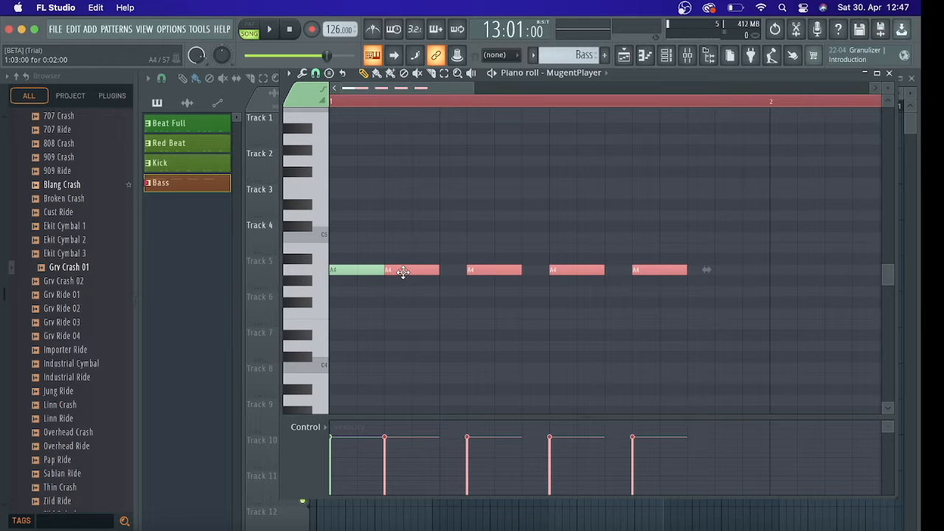
pyautogui.press('space')
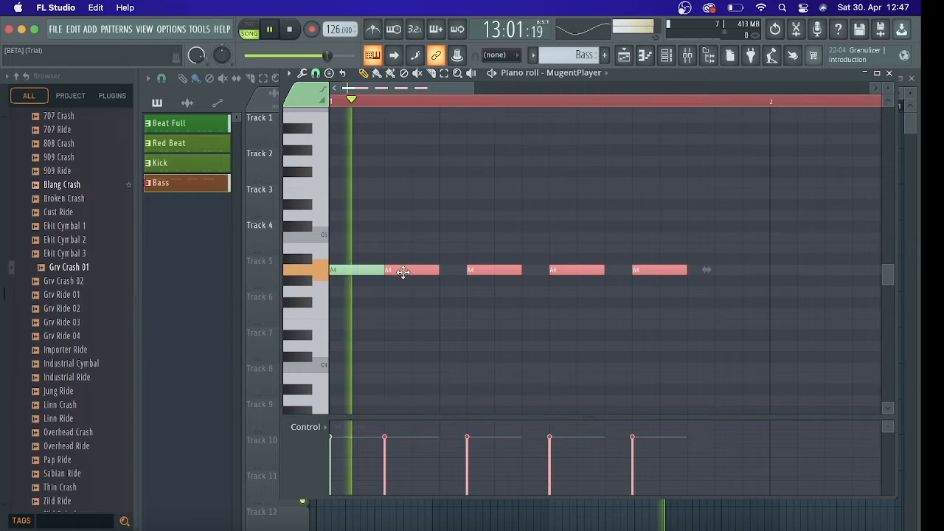
pyautogui.press('space')
pyautogui.moveTo(403, 272); pyautogui.dragTo(440, 273)
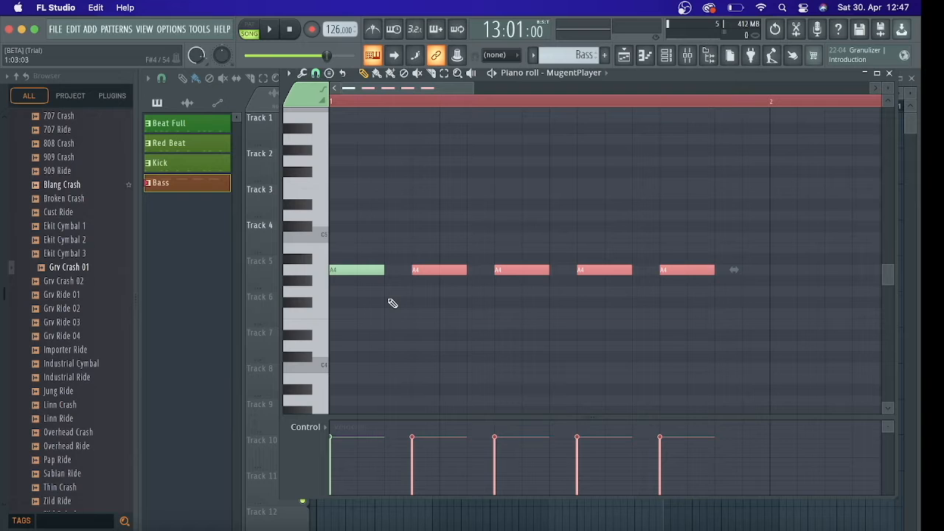
# Try replacing the last four notes with seven back-to-back two-step A4 notes that fill bar 1, and play the pattern
pyautogui.rightClick(462, 266)
pyautogui.click(388, 269)
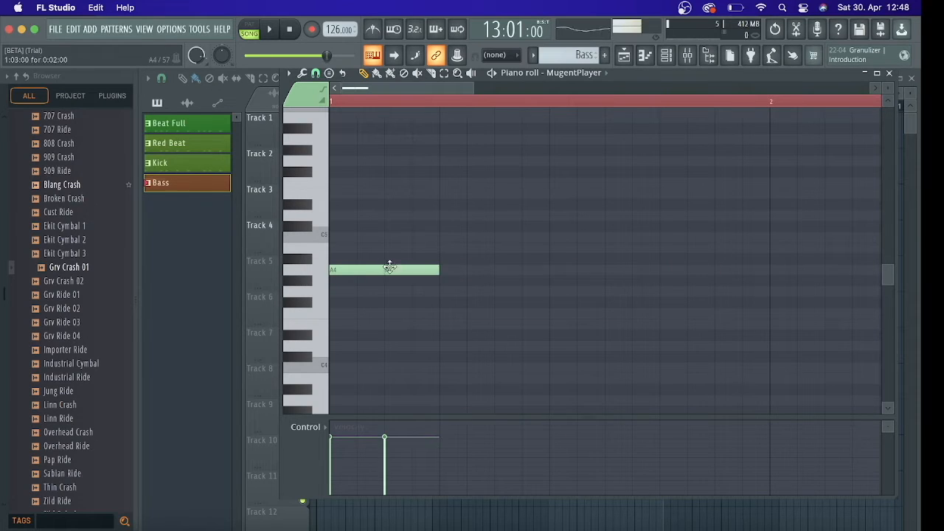
pyautogui.click(452, 270)
pyautogui.click(504, 270)
pyautogui.click(557, 270)
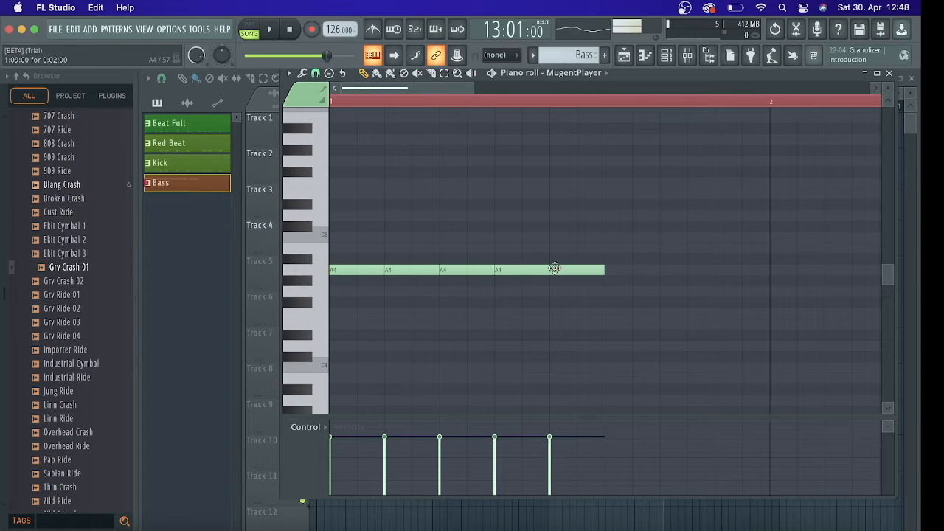
pyautogui.click(612, 272)
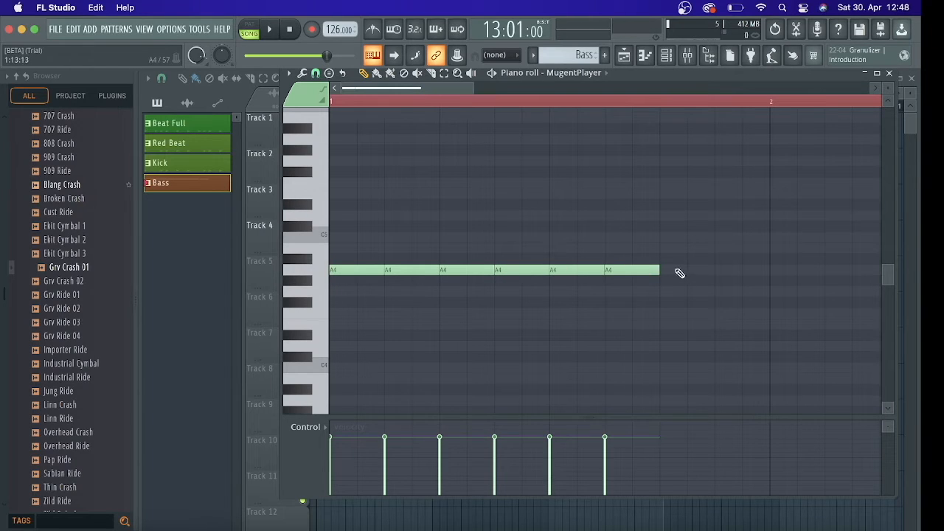
pyautogui.click(679, 273)
pyautogui.click(719, 270)
pyautogui.press('space')
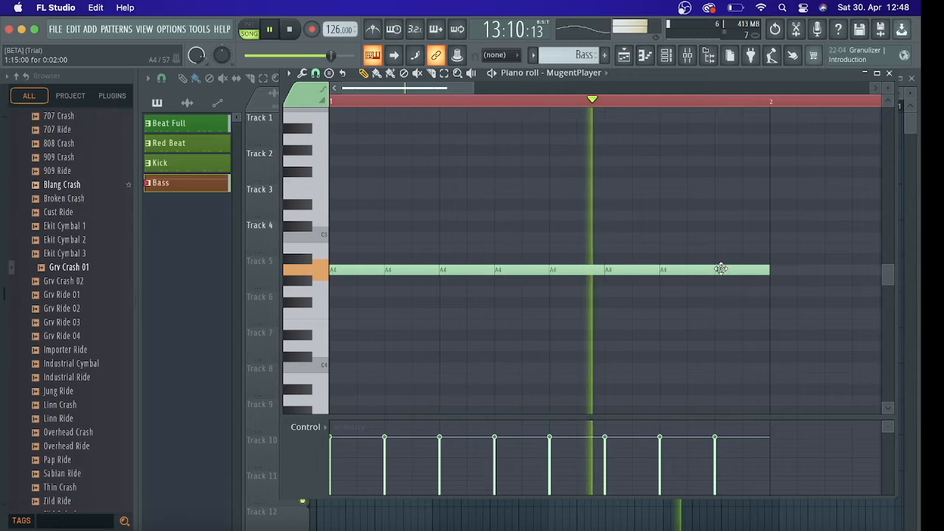
# Replace all notes after the first with two-step A4 notes on steps 4, 7, 10 and 13, and play the pattern
pyautogui.press('space')
pyautogui.moveTo(739, 244); pyautogui.dragTo(432, 292)
pyautogui.press('Delete')
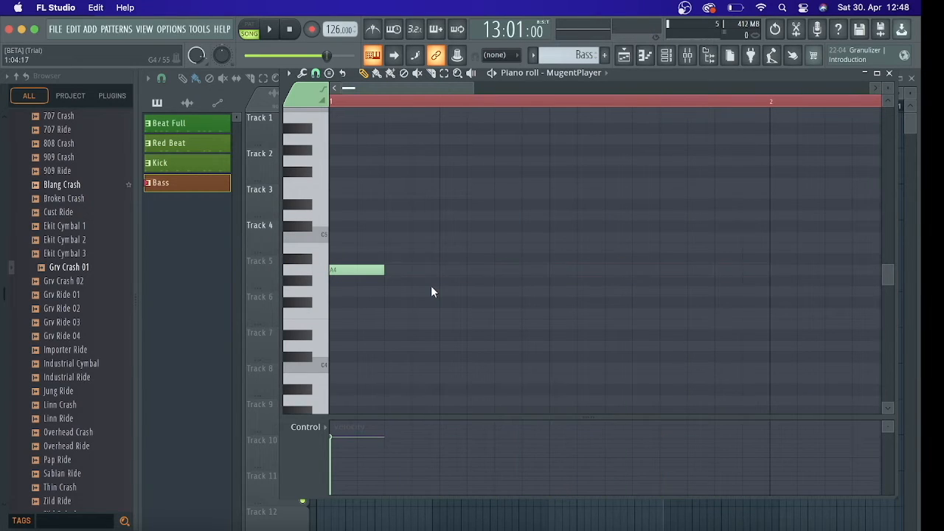
pyautogui.click(418, 270)
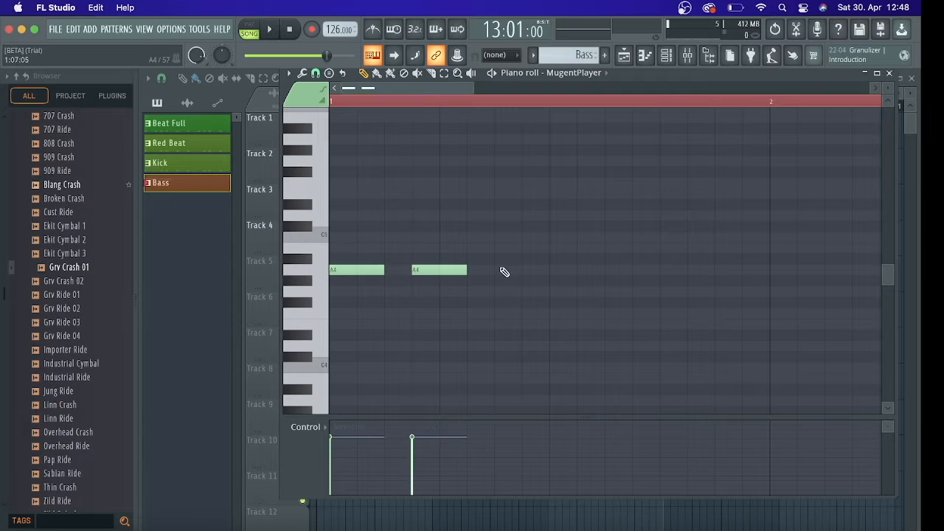
pyautogui.click(503, 270)
pyautogui.click(583, 270)
pyautogui.click(660, 270)
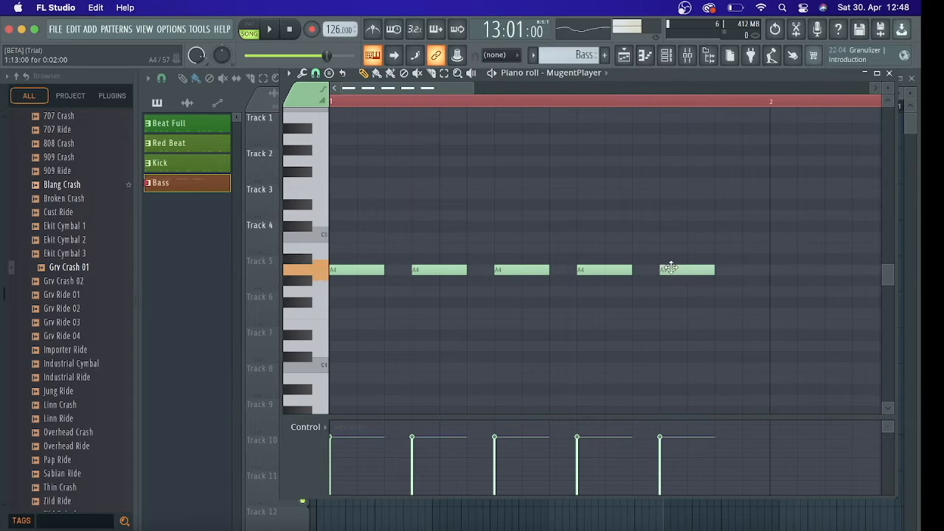
pyautogui.press('space')
pyautogui.press('space')
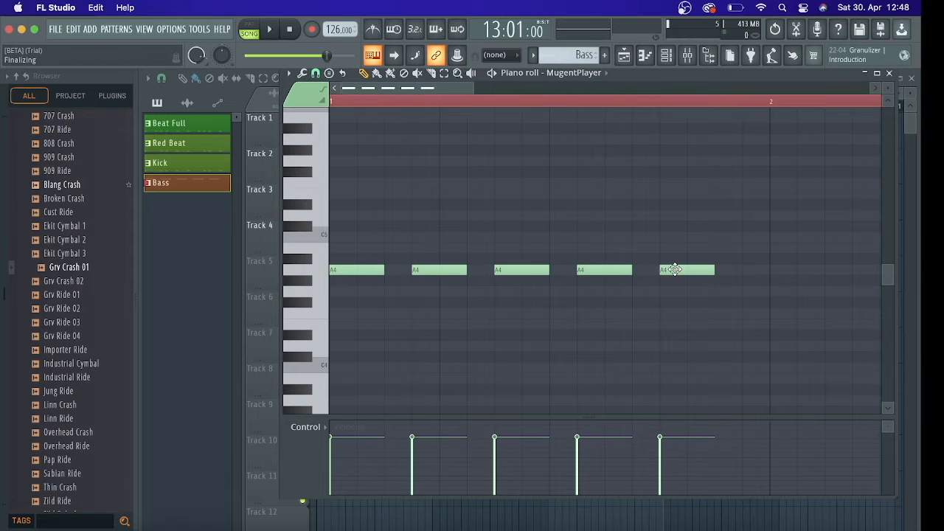
pyautogui.press('space')
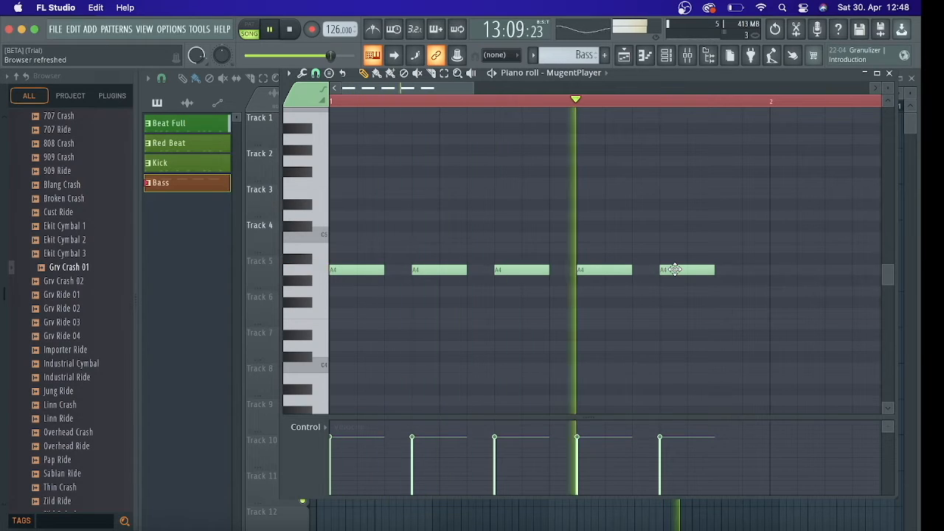
pyautogui.press('space')
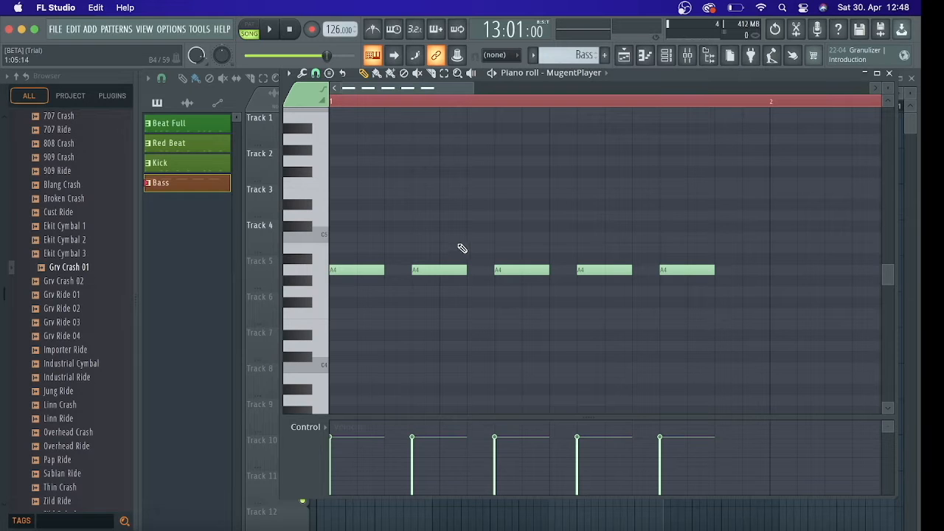
# Select all five A4 notes in bar 1 and play the pattern
pyautogui.moveTo(476, 90); pyautogui.dragTo(579, 93)
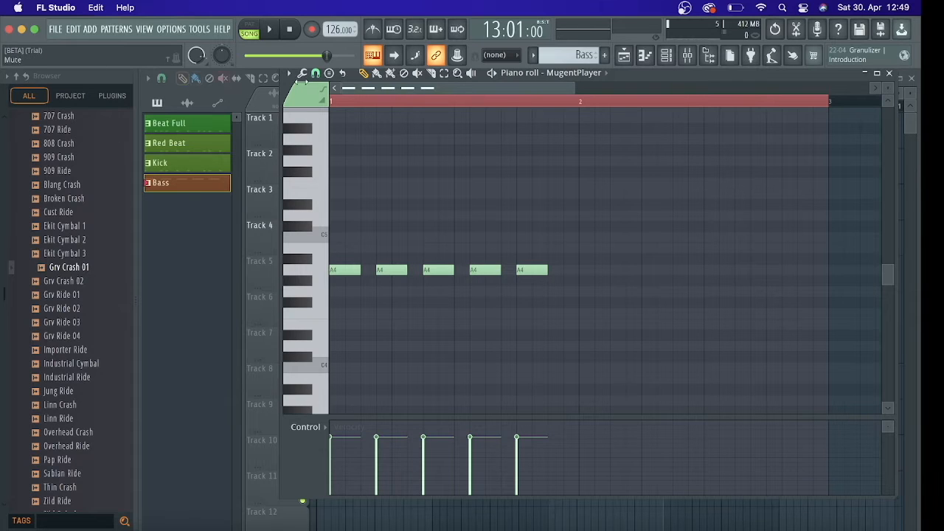
pyautogui.click(445, 76)
pyautogui.moveTo(558, 211)
pyautogui.mouseDown()
pyautogui.moveTo(442, 292)
pyautogui.moveTo(340, 319)
pyautogui.mouseUp()
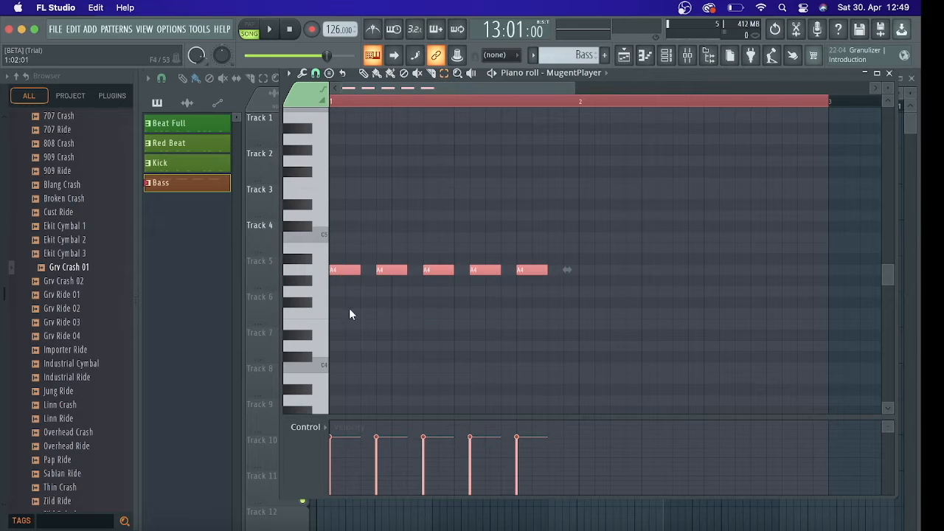
pyautogui.click(349, 308)
pyautogui.click(371, 80)
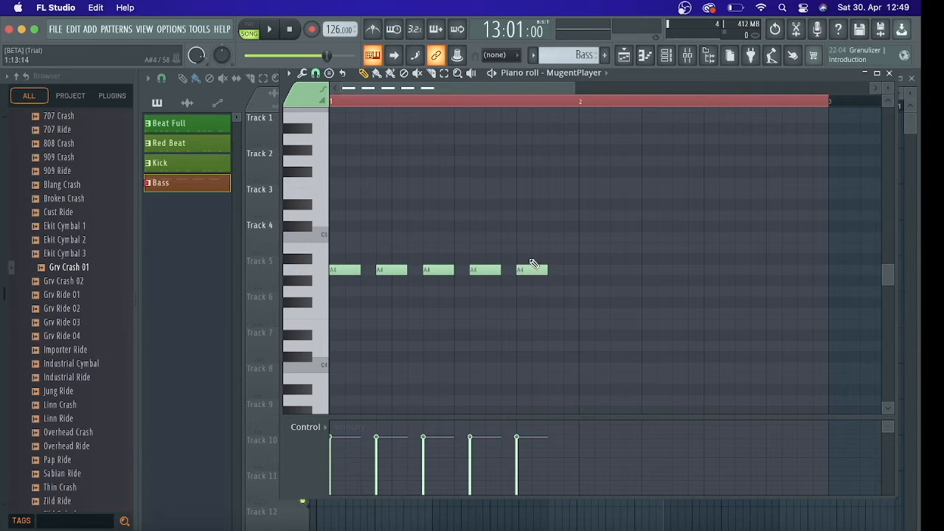
pyautogui.moveTo(564, 225); pyautogui.dragTo(352, 301)
pyautogui.press('space')
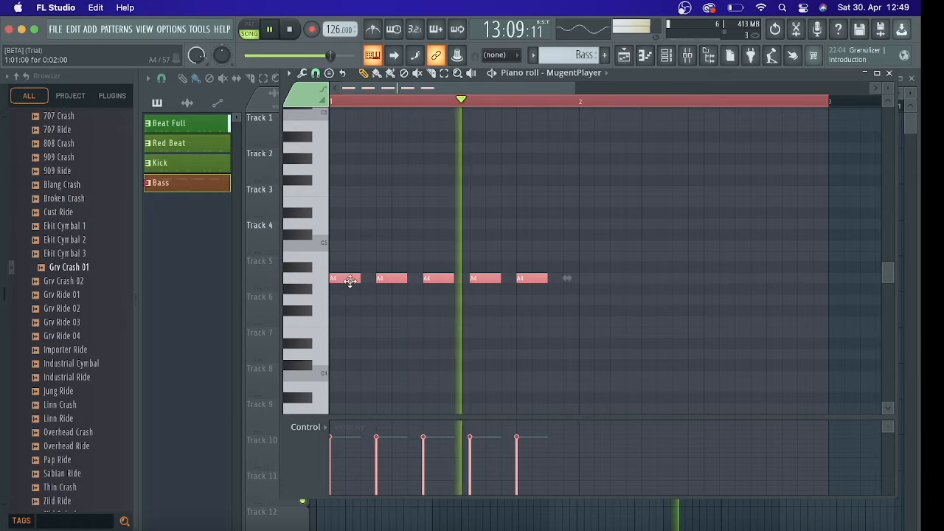
pyautogui.press('space')
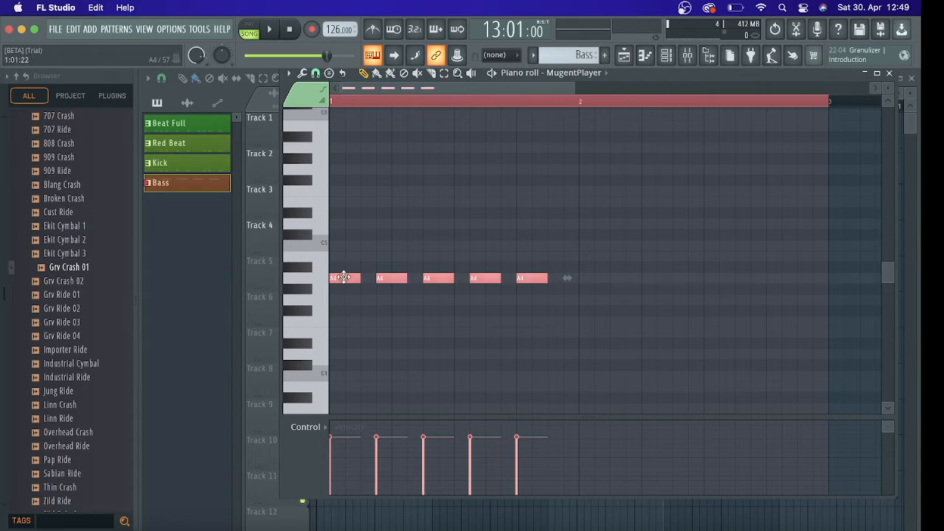
# Duplicate the five selected A4 notes, play the pattern, and move the copies to the start of bar 2
pyautogui.hotkey('ctrl', 'b')
pyautogui.moveTo(574, 284); pyautogui.dragTo(605, 289)
pyautogui.press('space')
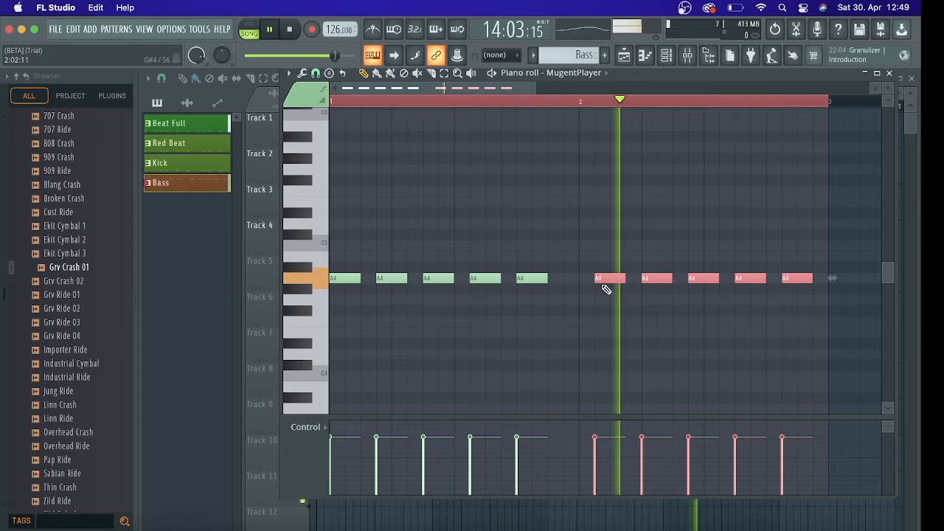
pyautogui.press('space')
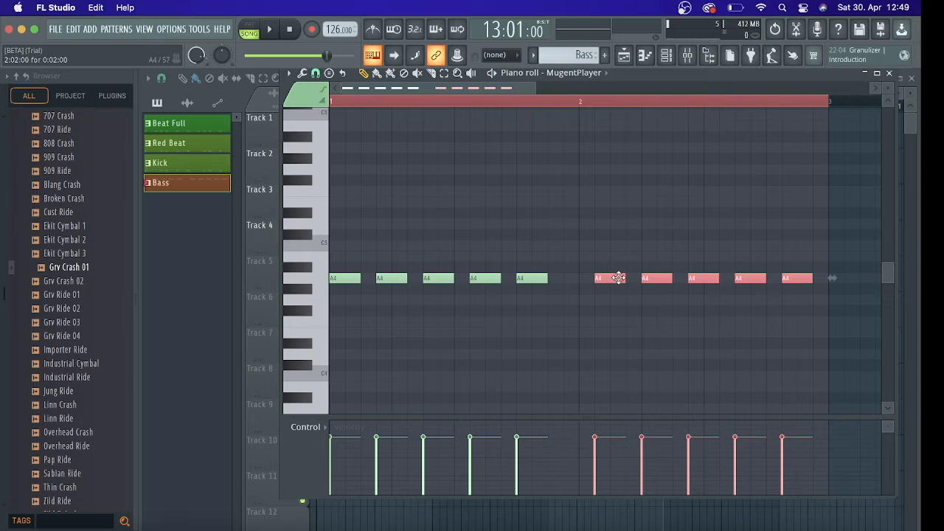
pyautogui.moveTo(613, 279); pyautogui.dragTo(593, 278)
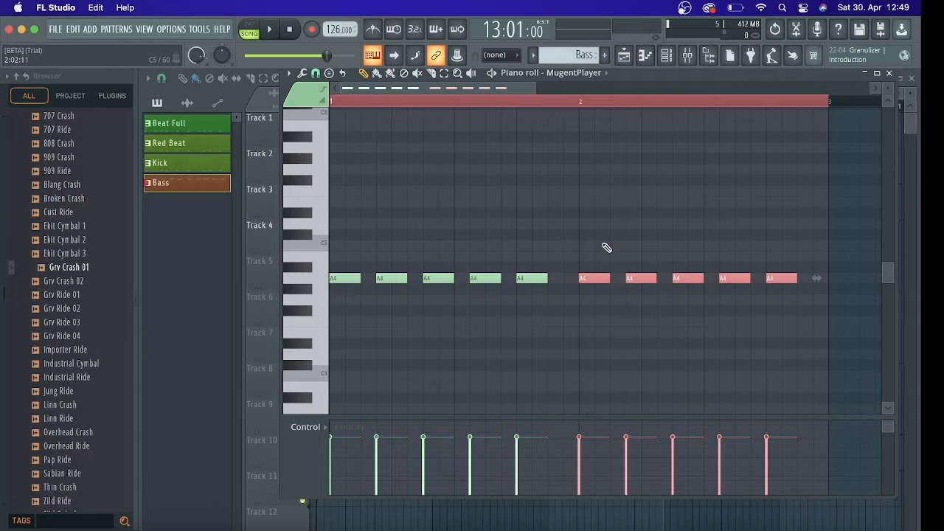
# Try the five bar 2 notes at C5, D#5 and D#4 by transposing them in semitones
pyautogui.scroll(4, 607, 248)
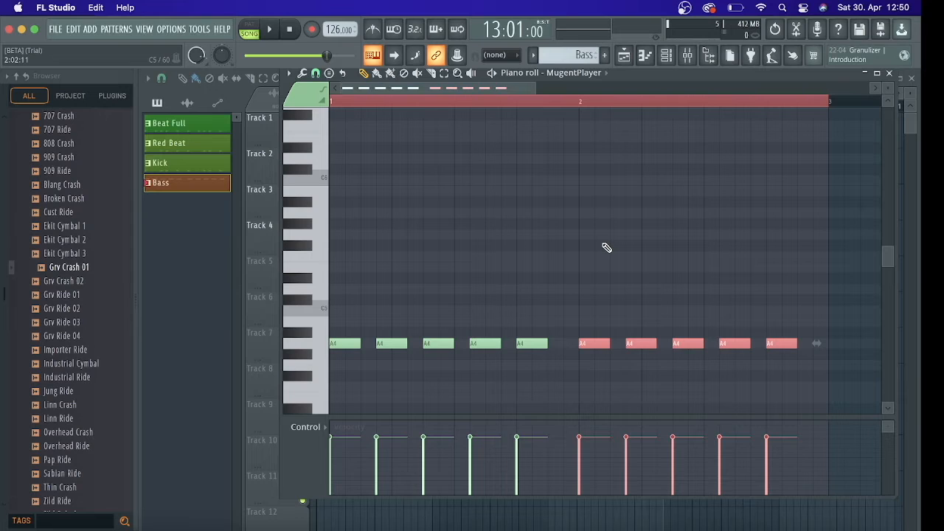
pyautogui.press('Up')
pyautogui.press('Up')
pyautogui.press('Up')
pyautogui.press('Up')
pyautogui.press('Up')
pyautogui.press('Up')
pyautogui.press('Up')
pyautogui.press('Up')
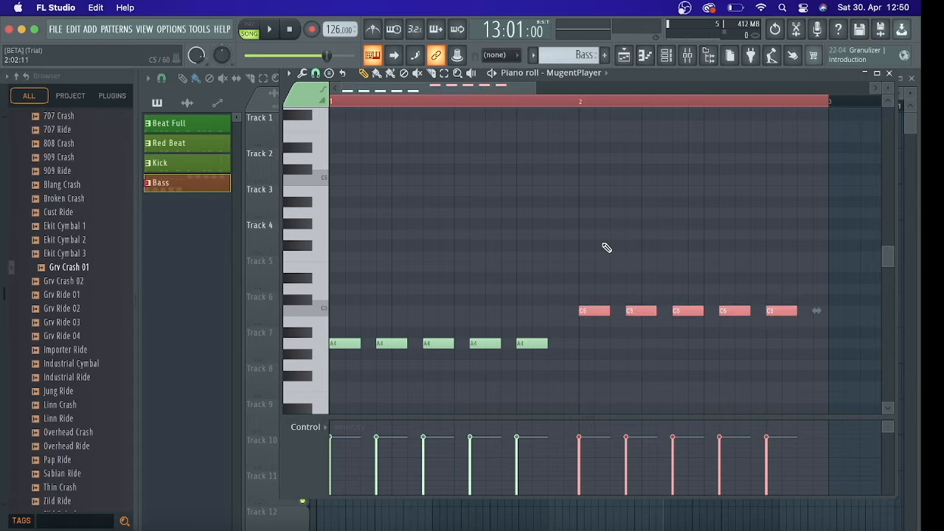
pyautogui.press('Down')
pyautogui.press('Down')
pyautogui.press('Down')
pyautogui.press('Down')
pyautogui.press('Down')
pyautogui.press('Down')
pyautogui.press('Down')
pyautogui.press('Down')
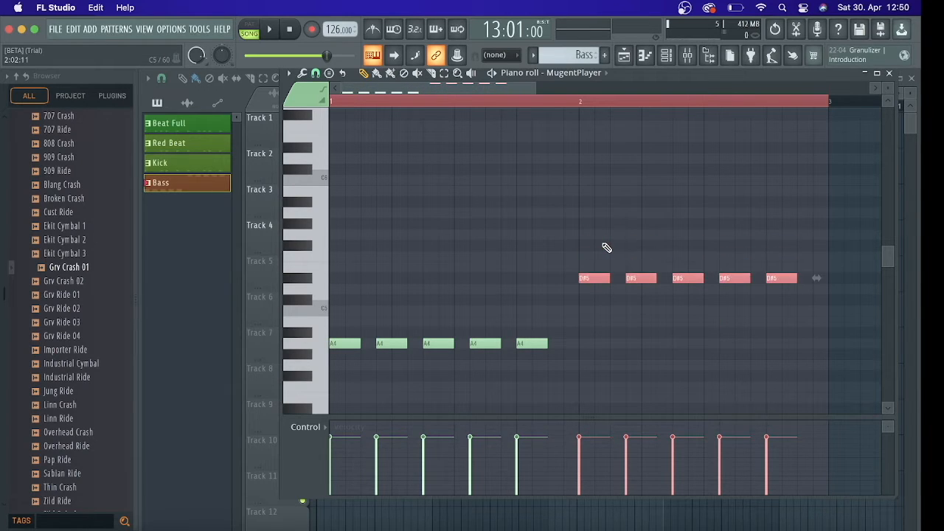
pyautogui.press('Down')
pyautogui.press('Down')
pyautogui.press('Down')
pyautogui.press('Down')
pyautogui.press('Down')
pyautogui.press('Down')
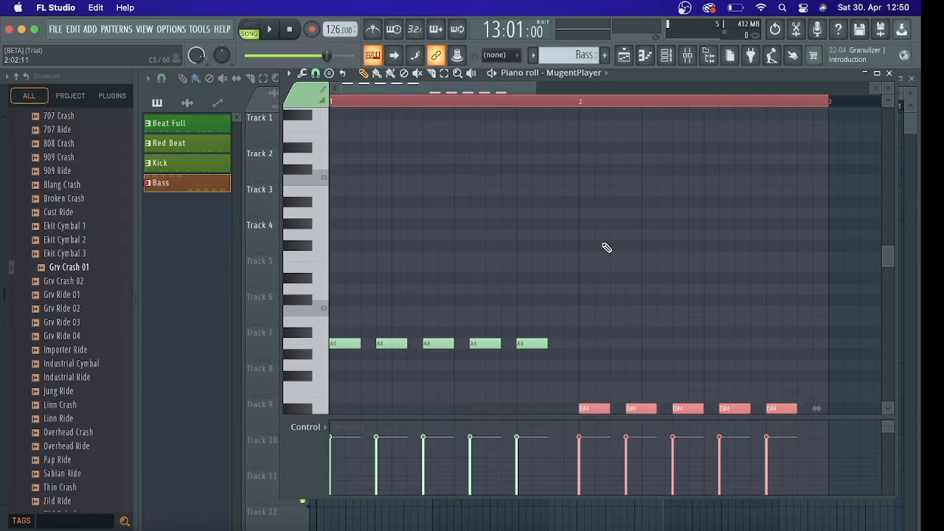
# Transpose the five bar 2 notes up to D#5 and return them to A4
pyautogui.press('Up')
pyautogui.press('Up')
pyautogui.press('Up')
pyautogui.press('Up')
pyautogui.press('Up')
pyautogui.press('Up')
pyautogui.press('Up')
pyautogui.press('Up')
pyautogui.press('Up')
pyautogui.press('Up')
pyautogui.press('Up')
pyautogui.press('Up')
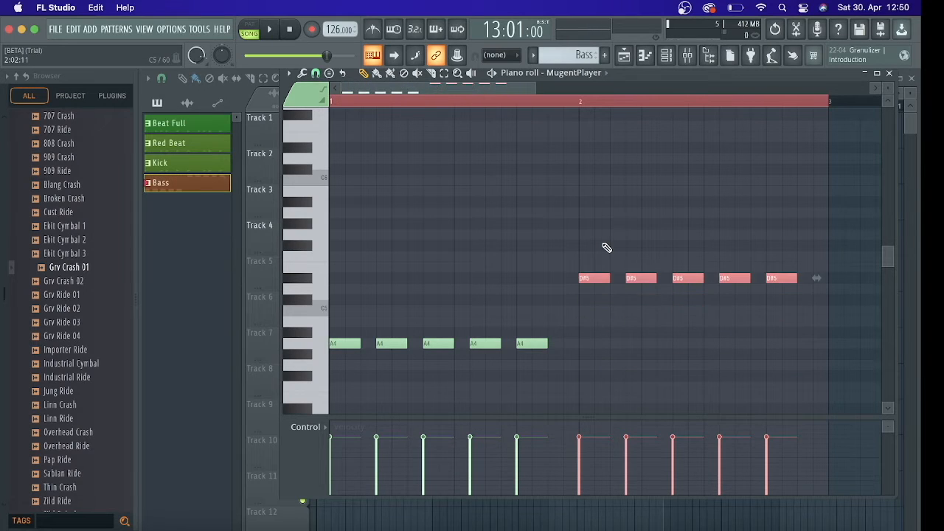
pyautogui.press('Down')
pyautogui.press('Down')
pyautogui.press('Down')
pyautogui.press('Down')
pyautogui.press('Down')
pyautogui.press('Down')
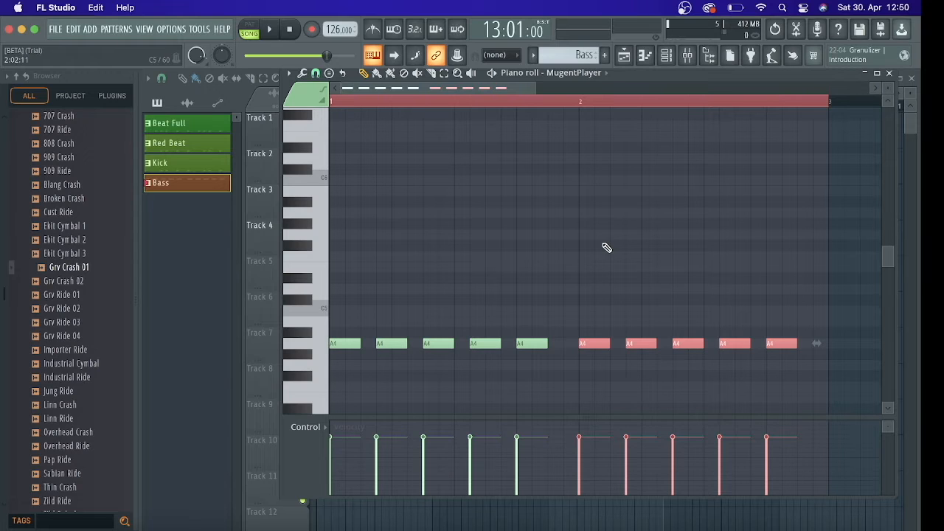
# Try the five bar 2 notes one octave higher at A5 and return them to A4
pyautogui.hotkey('shift', 'Up')
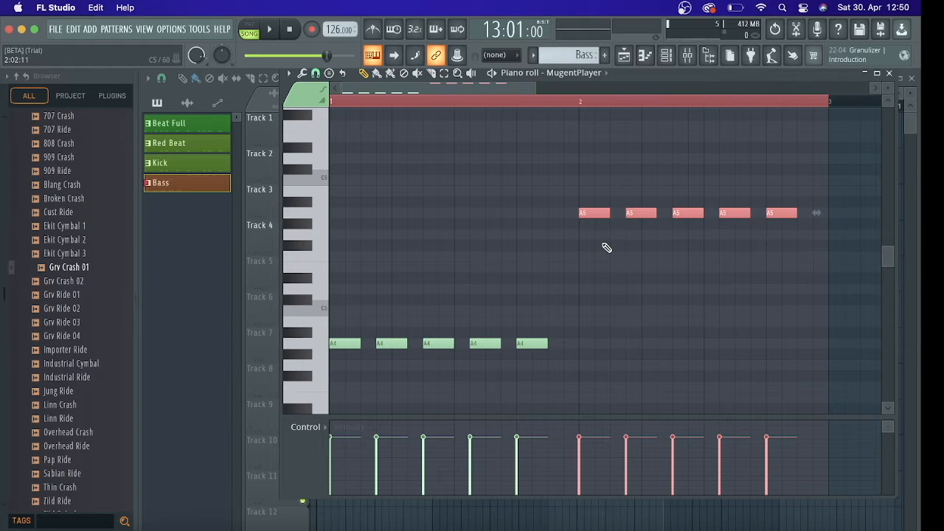
pyautogui.hotkey('shift', 'Down')
pyautogui.hotkey('shift', 'Up')
pyautogui.hotkey('shift', 'Down')
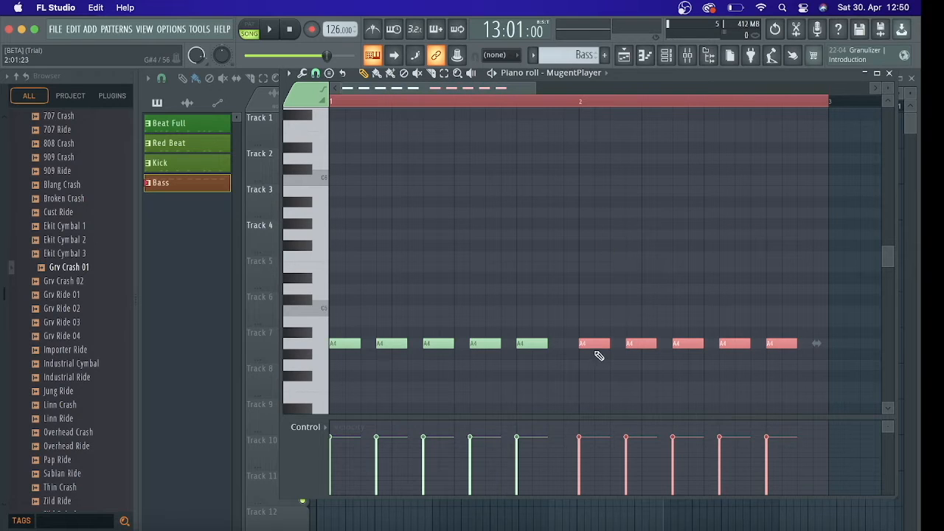
# Transpose the five bar 2 notes up three semitones to C5
pyautogui.scroll(2, 593, 343)
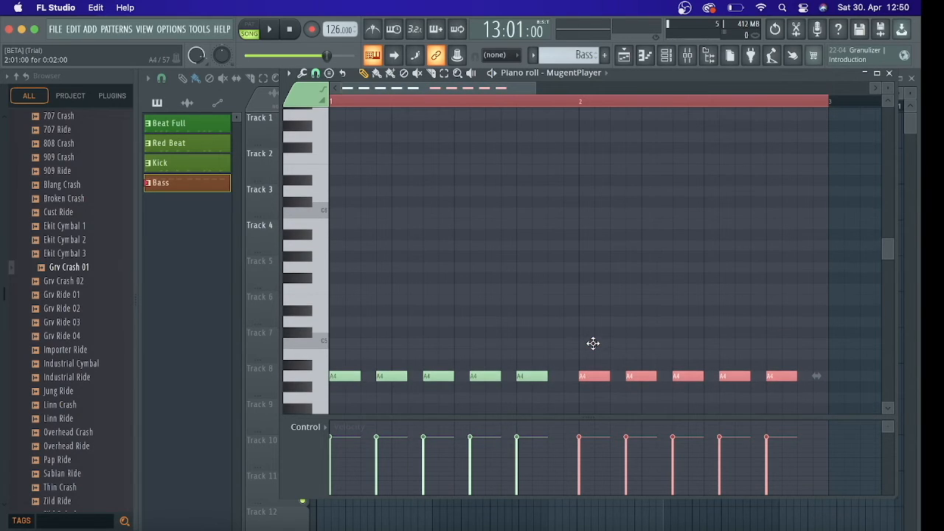
pyautogui.press('Up')
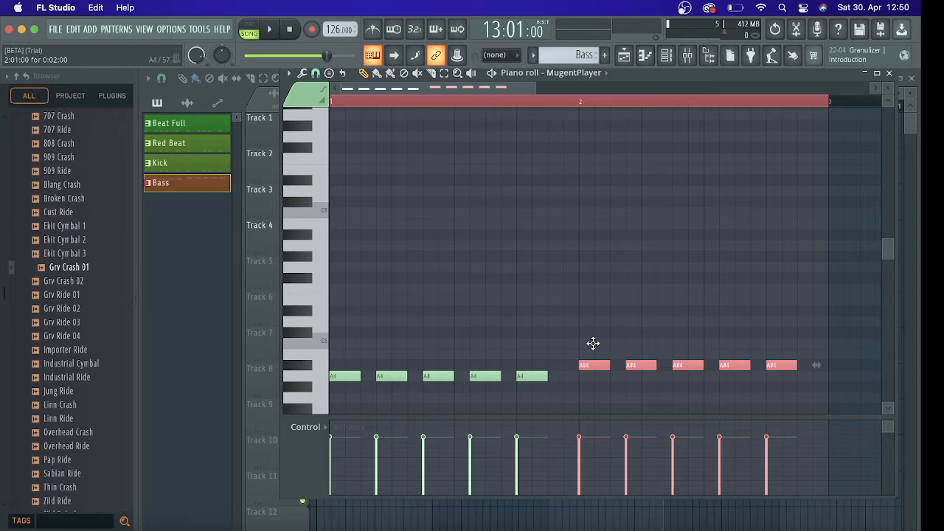
pyautogui.press('Up')
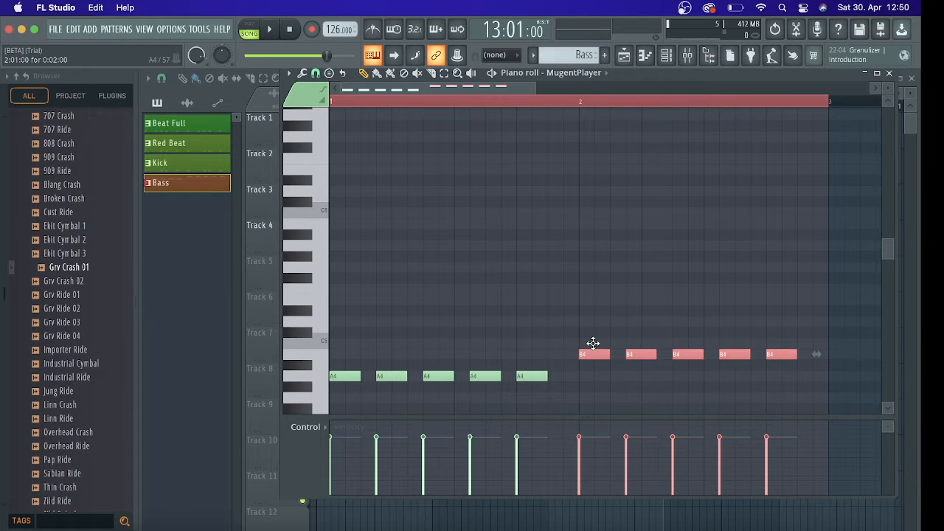
pyautogui.press('Up')
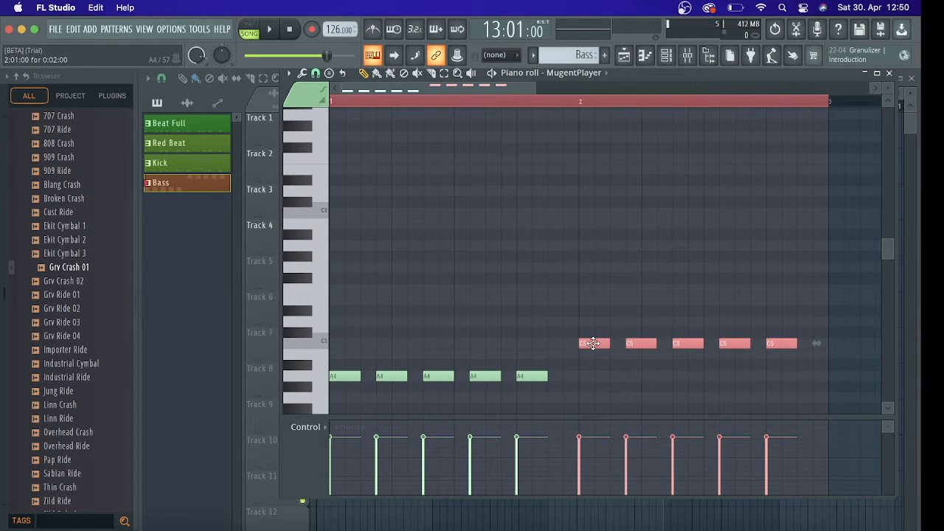
# Try shifting the bar 2 notes up and down, and lower them three semitones from C5 to A4
pyautogui.hotkey('shift', 'Up')
pyautogui.hotkey('shift', 'Up')
pyautogui.hotkey('shift', 'Up')
pyautogui.hotkey('shift', 'Up')
pyautogui.hotkey('shift', 'Up')
pyautogui.hotkey('shift', 'Down')
pyautogui.hotkey('shift', 'Down')
pyautogui.hotkey('shift', 'Down')
pyautogui.hotkey('shift', 'Down')
pyautogui.hotkey('shift', 'Down')
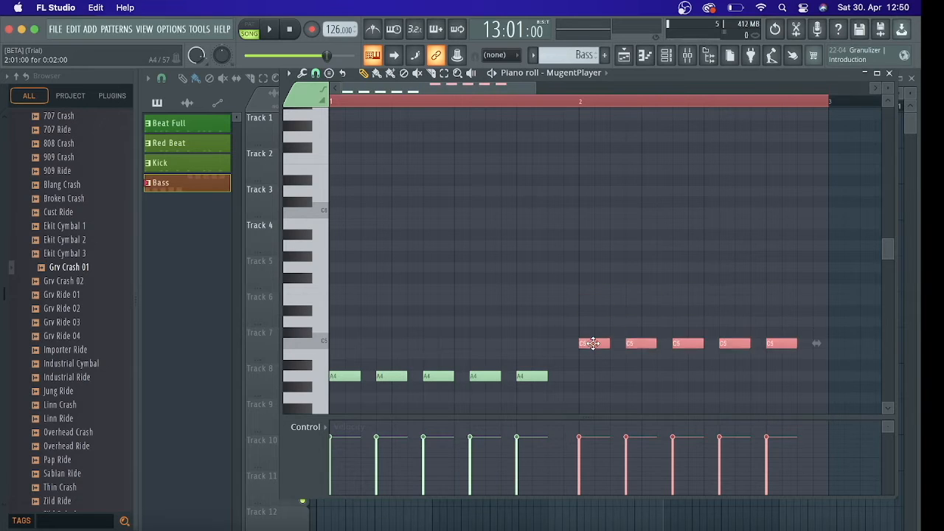
pyautogui.press('Down')
pyautogui.press('Down')
pyautogui.press('Down')
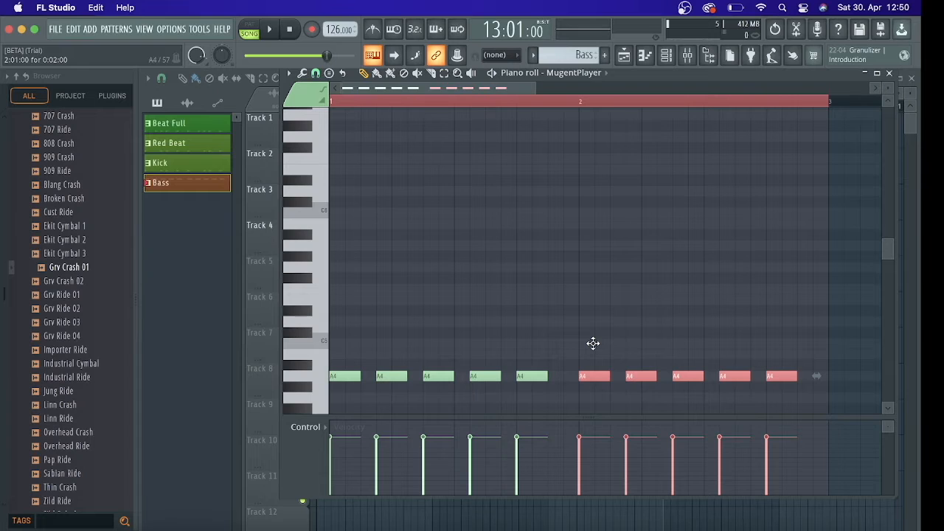
# Try the five bar 2 notes at A5, play them, and bring them back down to A4
pyautogui.hotkey('ctrl', 'Up')
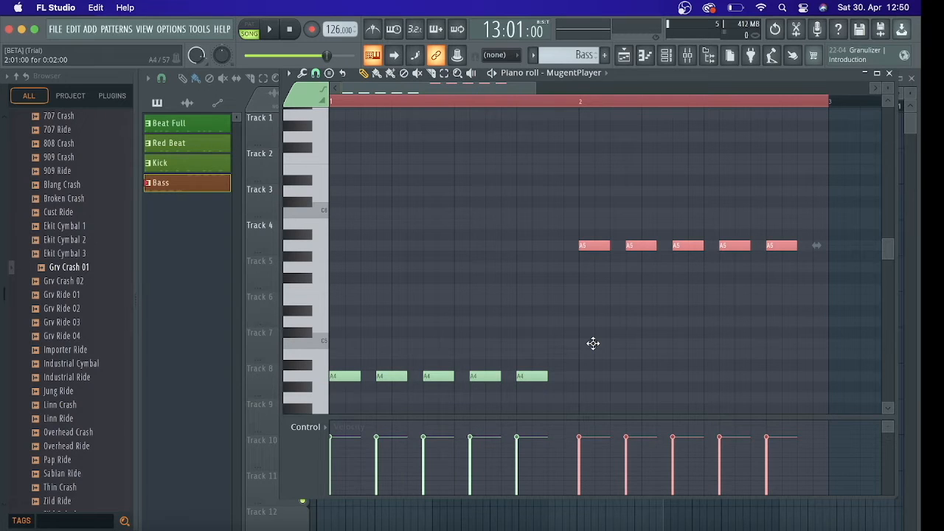
pyautogui.press('space')
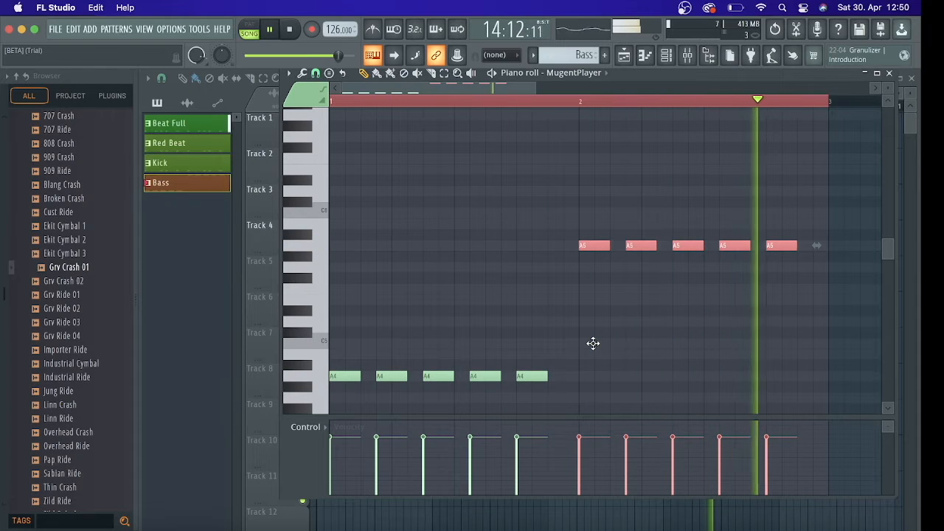
pyautogui.press('space')
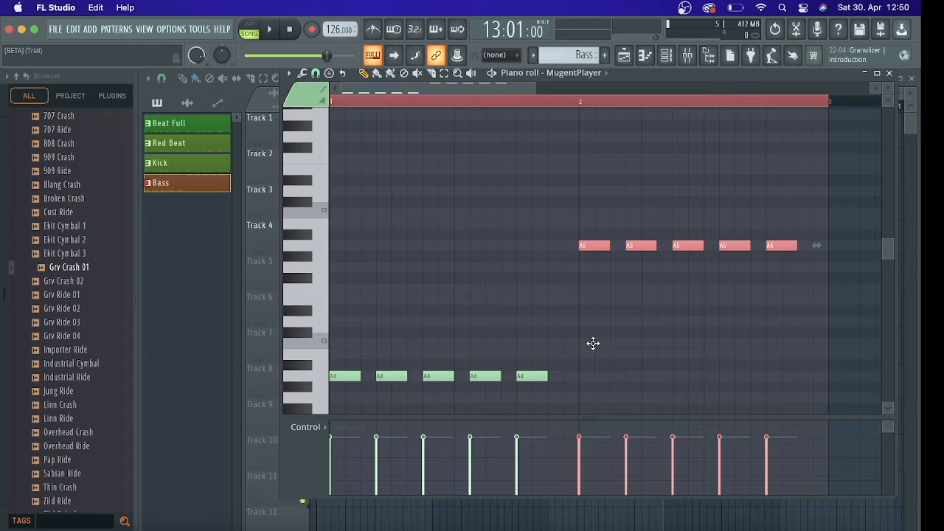
pyautogui.press('Down')
pyautogui.press('Up')
pyautogui.scroll(-1, 593, 343)
pyautogui.hotkey('ctrl', 'Down')
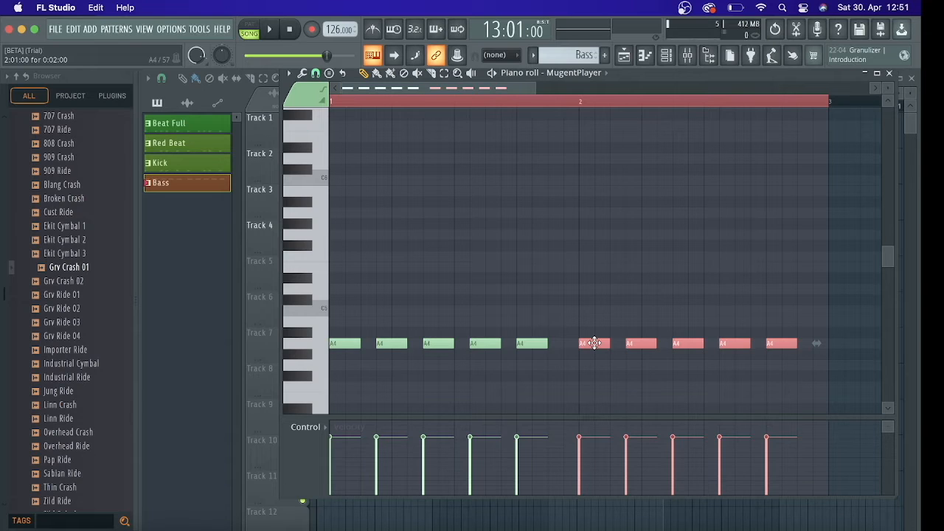
# Raise the five bar 2 notes one semitone to A#4 and play the arrangement to audition them
pyautogui.moveTo(595, 343); pyautogui.dragTo(597, 331)
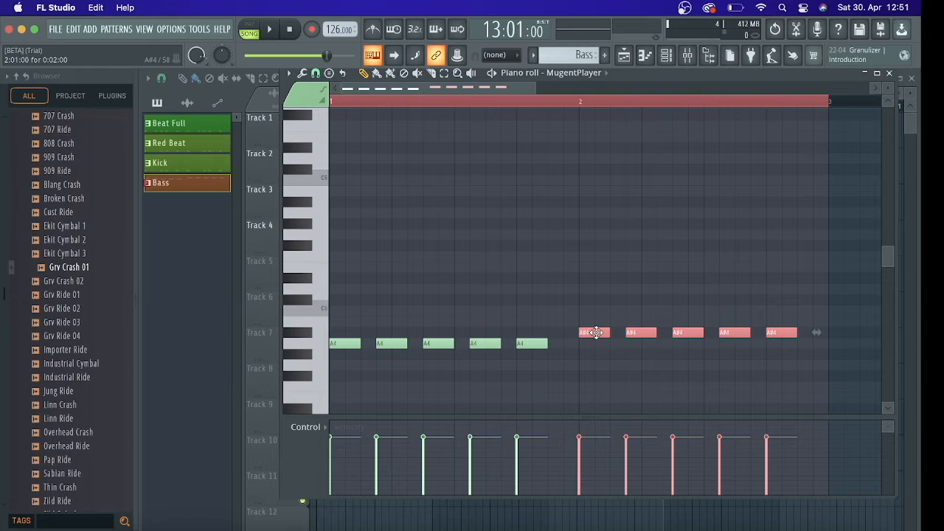
pyautogui.press('space')
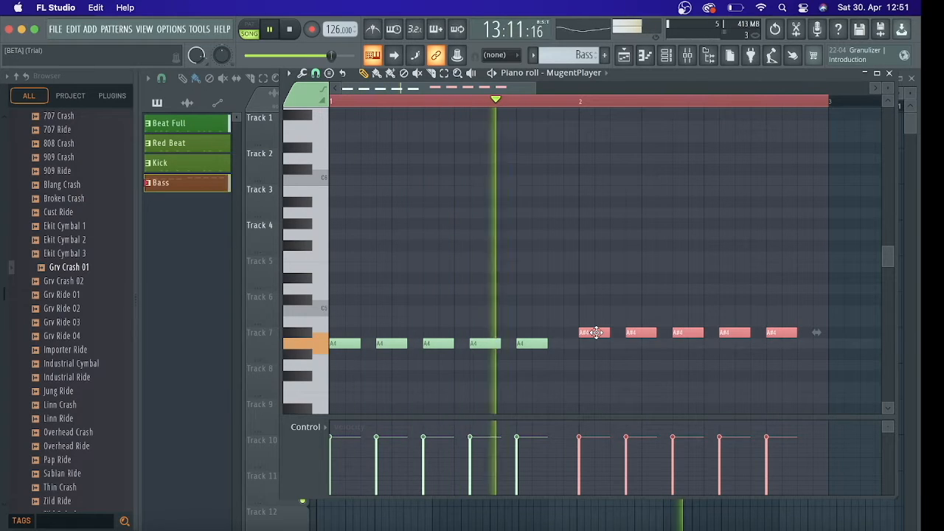
pyautogui.press('space')
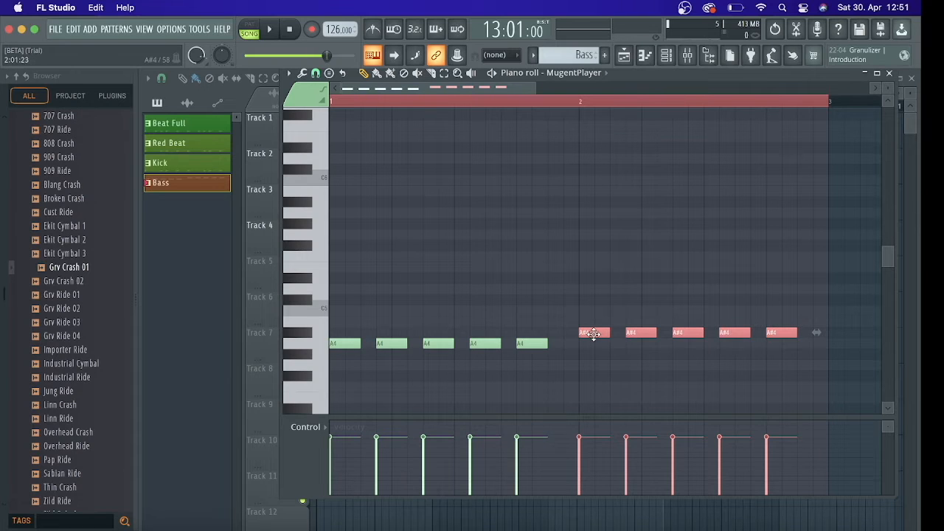
# Raise the five bar 2 notes through B4 to C5 and audition the bass line twice
pyautogui.moveTo(594, 330); pyautogui.dragTo(596, 320)
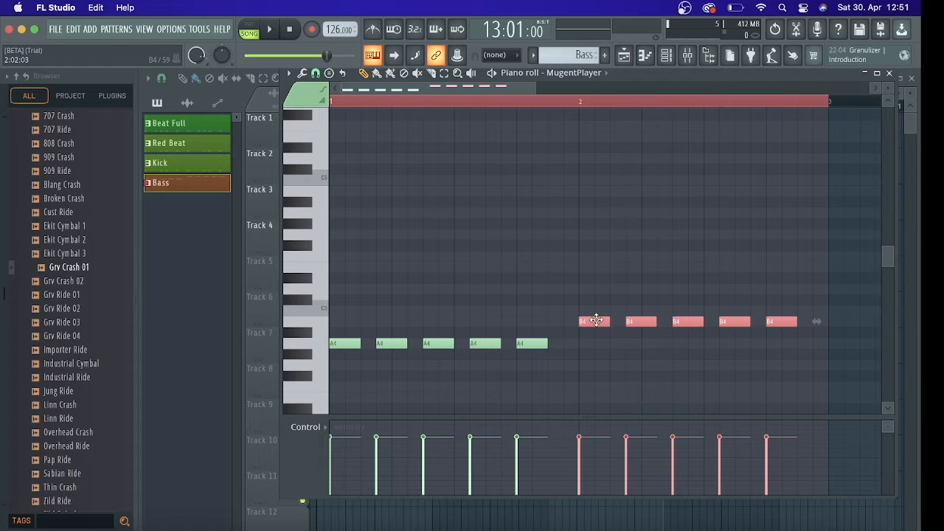
pyautogui.moveTo(596, 321); pyautogui.dragTo(596, 309)
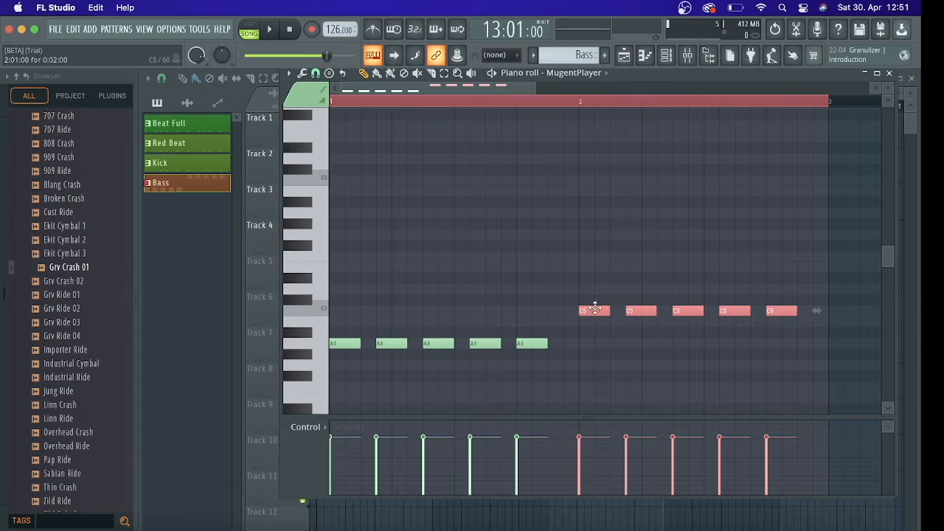
pyautogui.press('space')
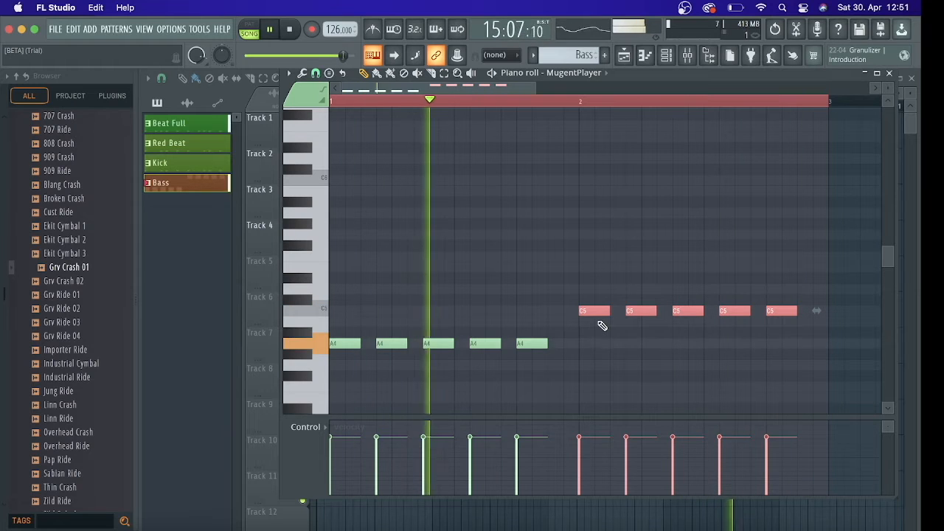
pyautogui.press('space')
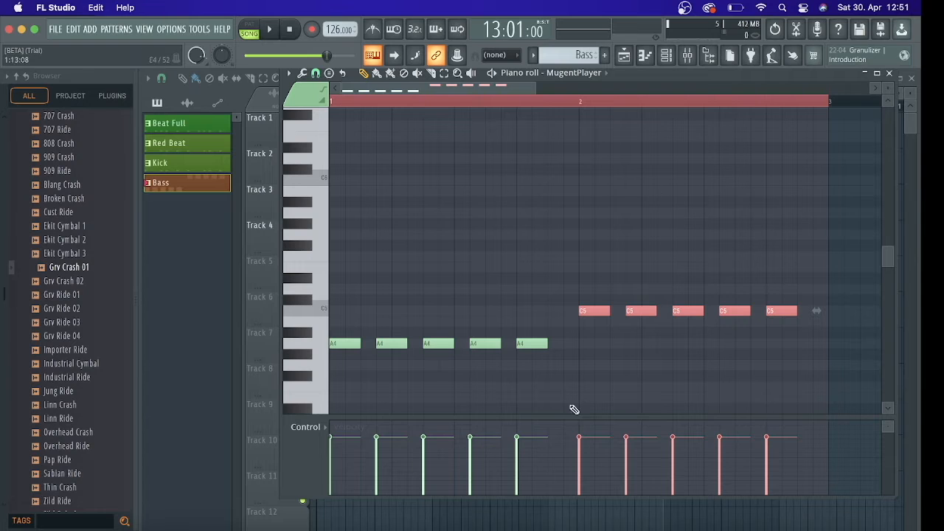
pyautogui.press('space')
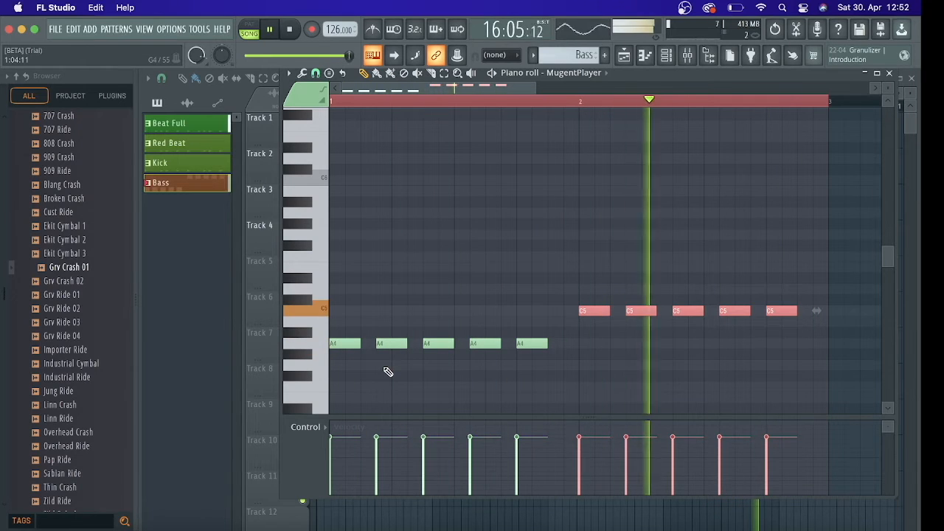
pyautogui.press('space')
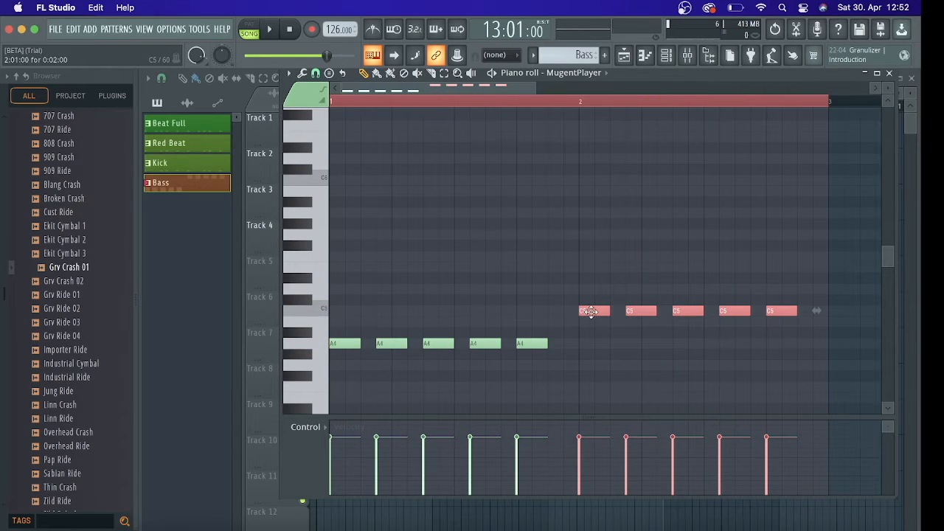
# Raise the five bar 2 notes two semitones to D5 and audition the change
pyautogui.moveTo(592, 311); pyautogui.dragTo(589, 286)
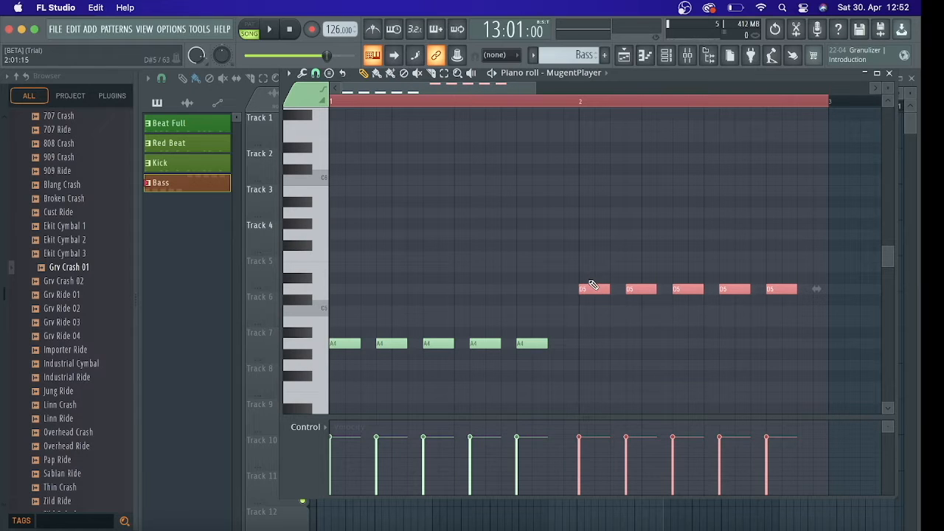
pyautogui.press('space')
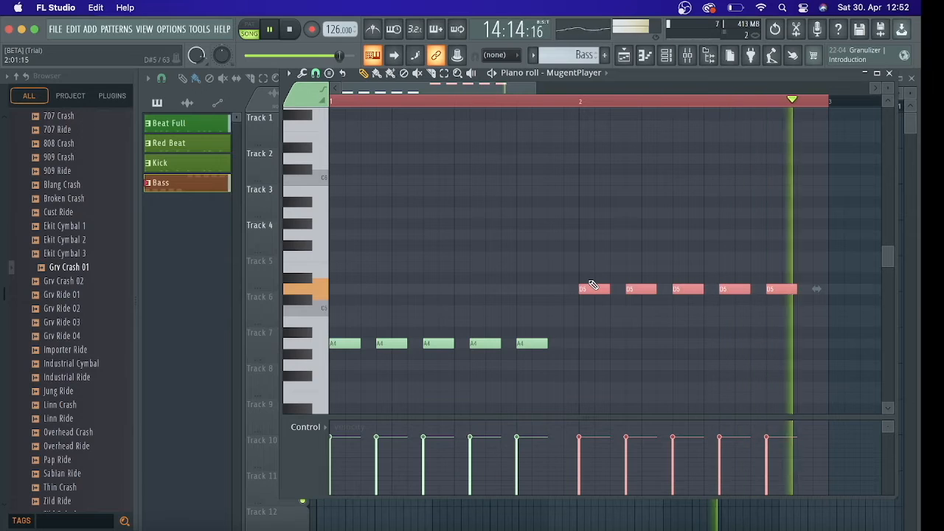
pyautogui.press('space')
# Try the five bar 2 notes at F5 and one octave lower at F4, playing the arrangement for each
pyautogui.moveTo(590, 292); pyautogui.dragTo(589, 256)
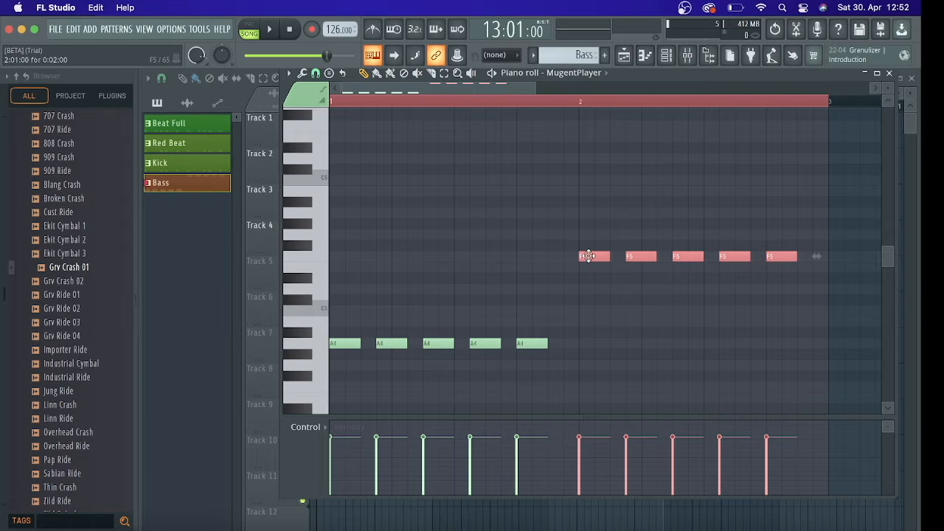
pyautogui.press('space')
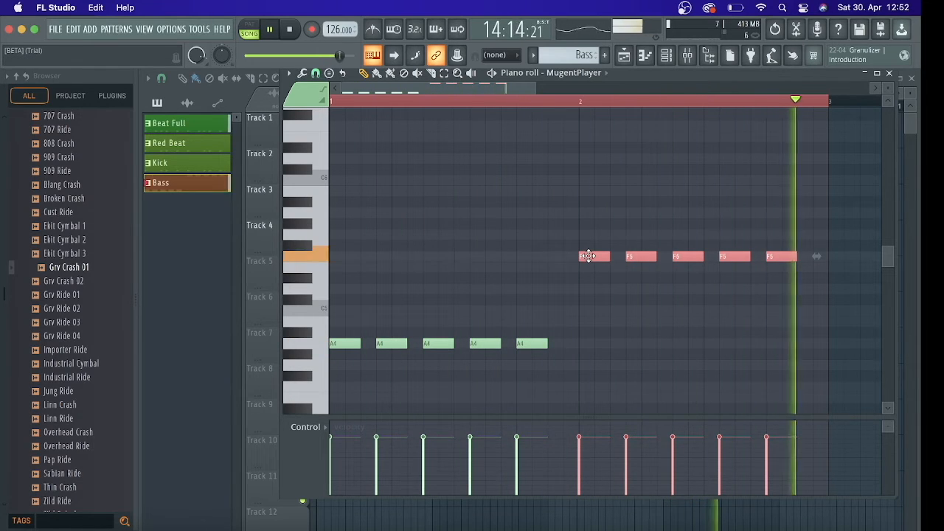
pyautogui.press('space')
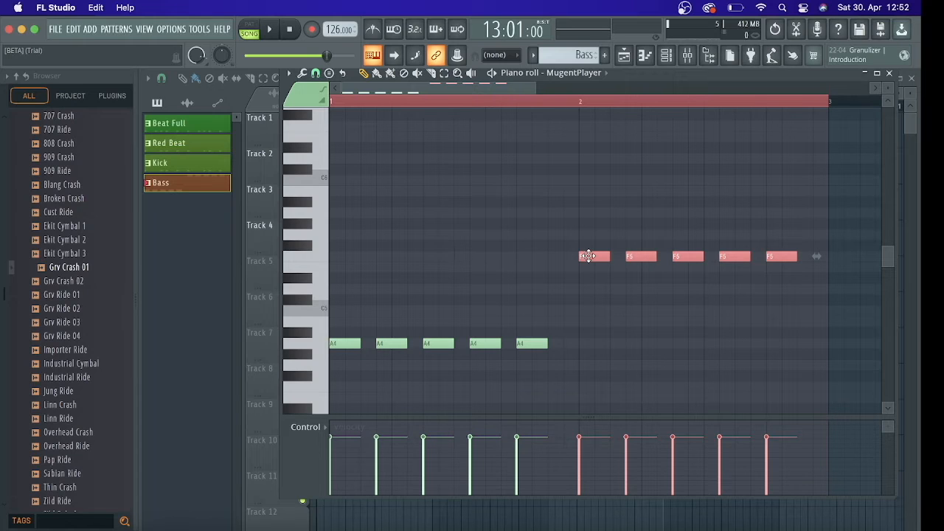
pyautogui.hotkey('ctrl', 'Down')
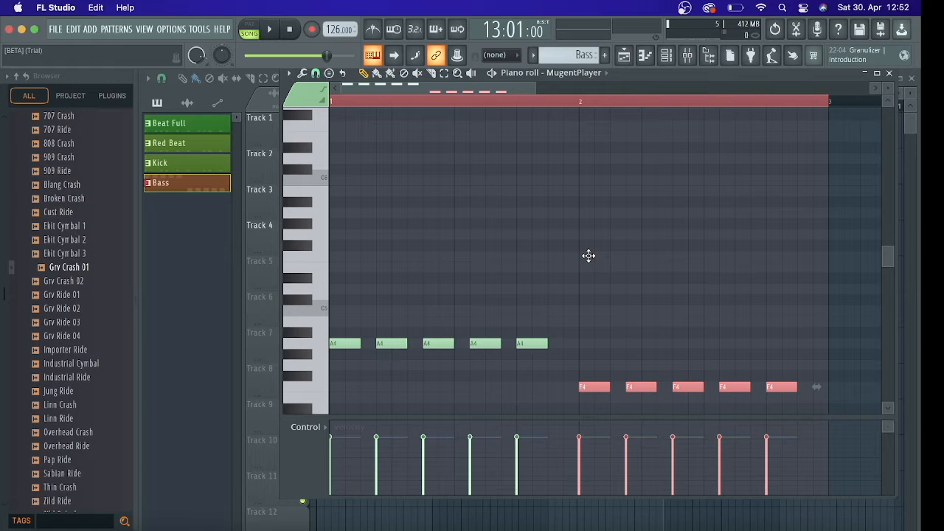
pyautogui.press('space')
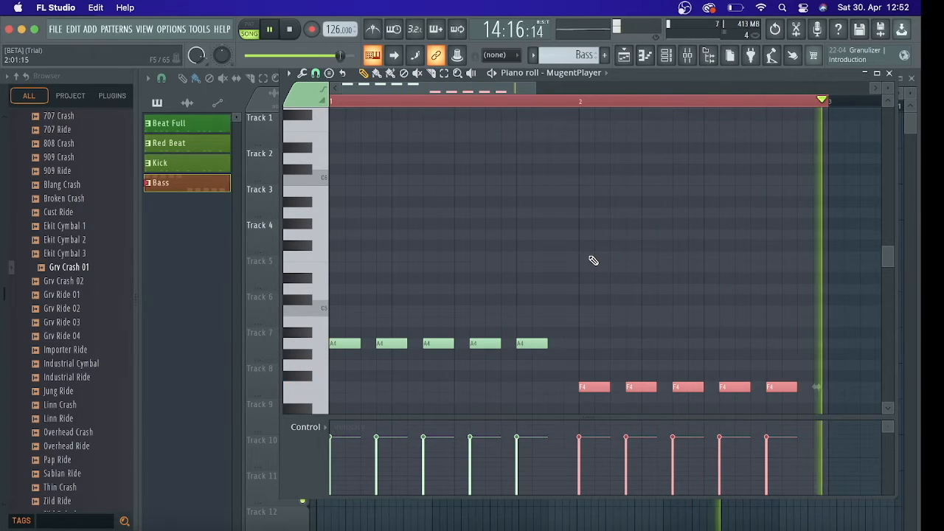
pyautogui.press('space')
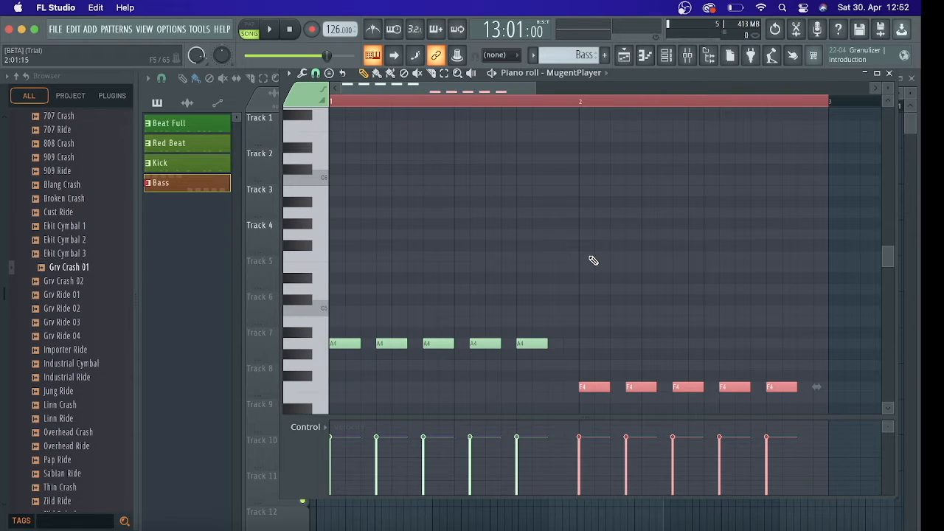
# Switch the five bar 2 notes back and forth between F4 and F5, ending at F5
pyautogui.hotkey('ctrl', 'Up')
pyautogui.hotkey('ctrl', 'Down')
pyautogui.hotkey('ctrl', 'Up')
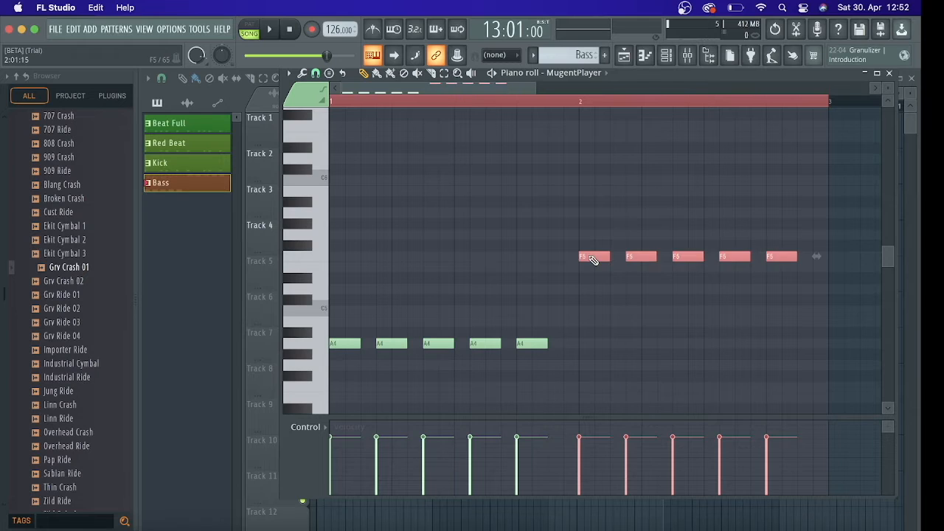
pyautogui.hotkey('ctrl', 'Down')
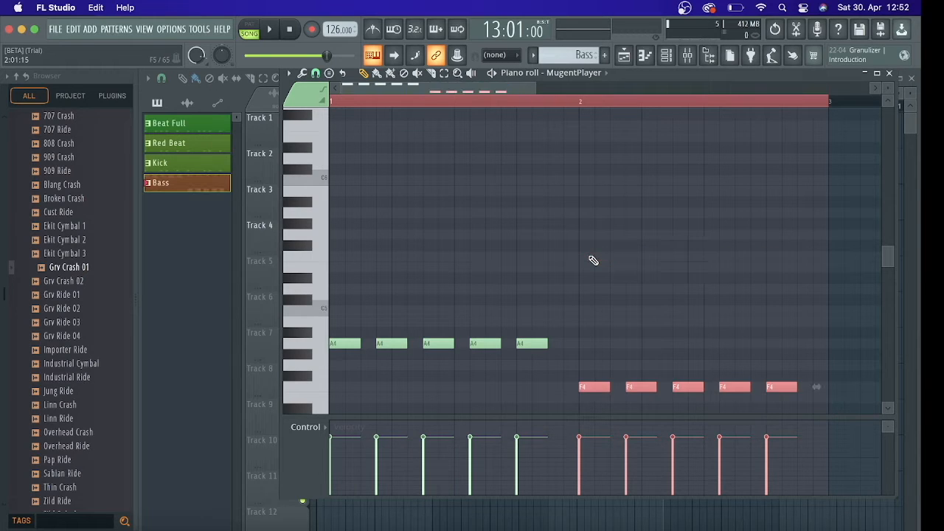
pyautogui.hotkey('ctrl', 'Up')
pyautogui.scroll(-3, 594, 259)
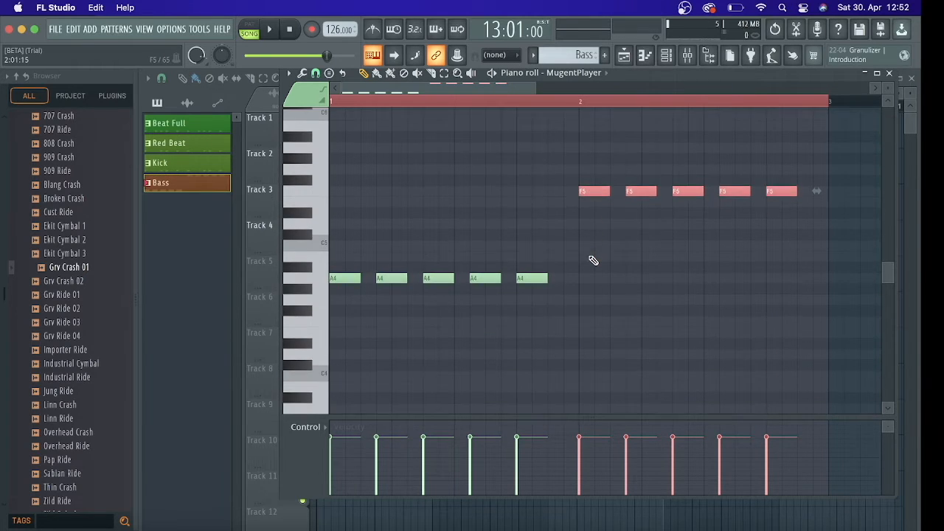
pyautogui.scroll(-1, 594, 260)
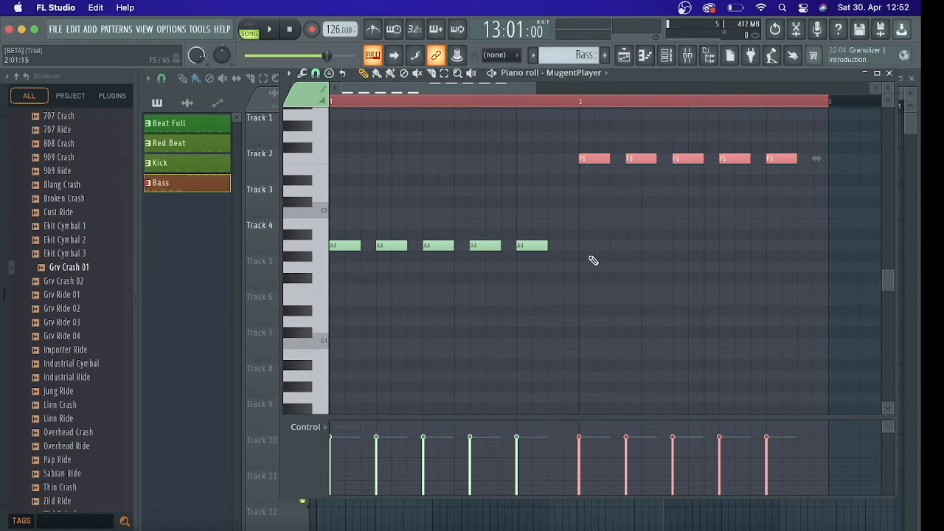
pyautogui.hotkey('ctrl', 'Down')
pyautogui.hotkey('ctrl', 'Up')
# Transpose the five bar 2 notes to D5 and play the arrangement to check the bass line
pyautogui.hotkey('shift', 'Down')
pyautogui.hotkey('shift', 'Down')
pyautogui.hotkey('shift', 'Down')
pyautogui.press('space')
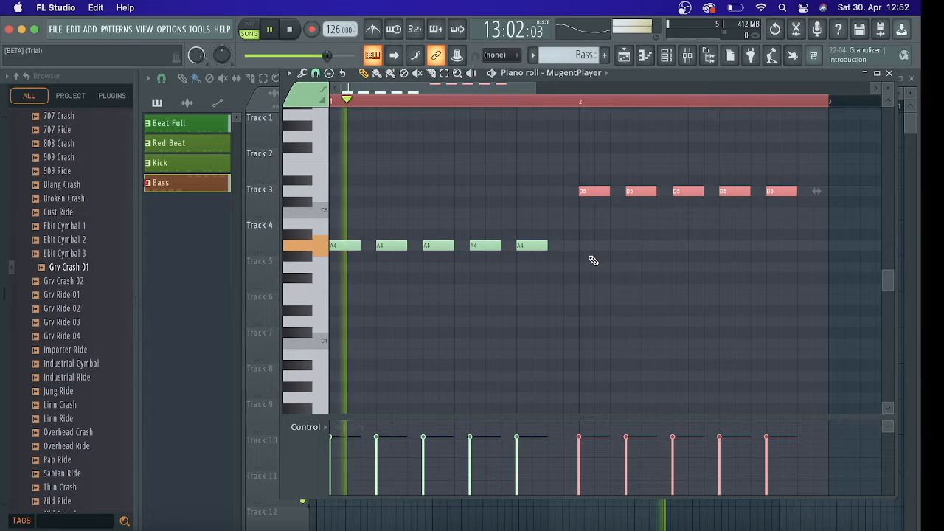
pyautogui.press('space')
pyautogui.press('space')
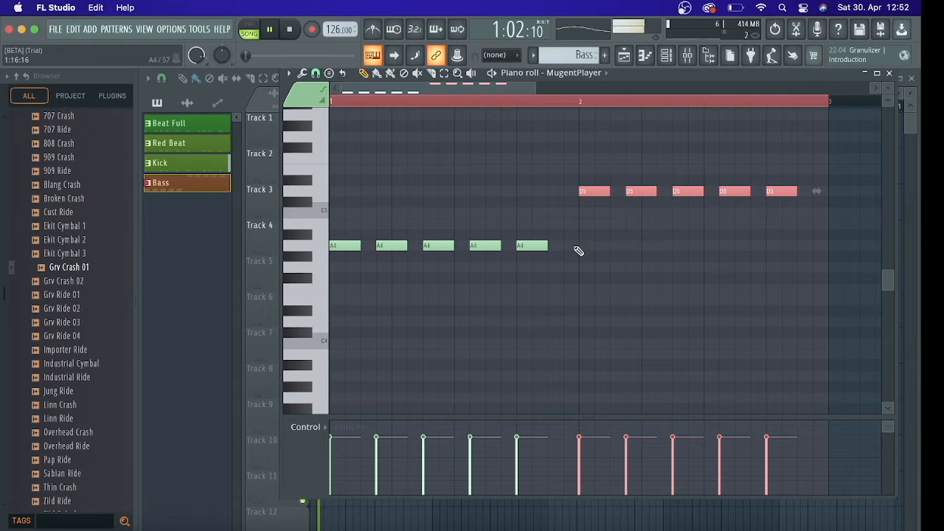
pyautogui.press('space')
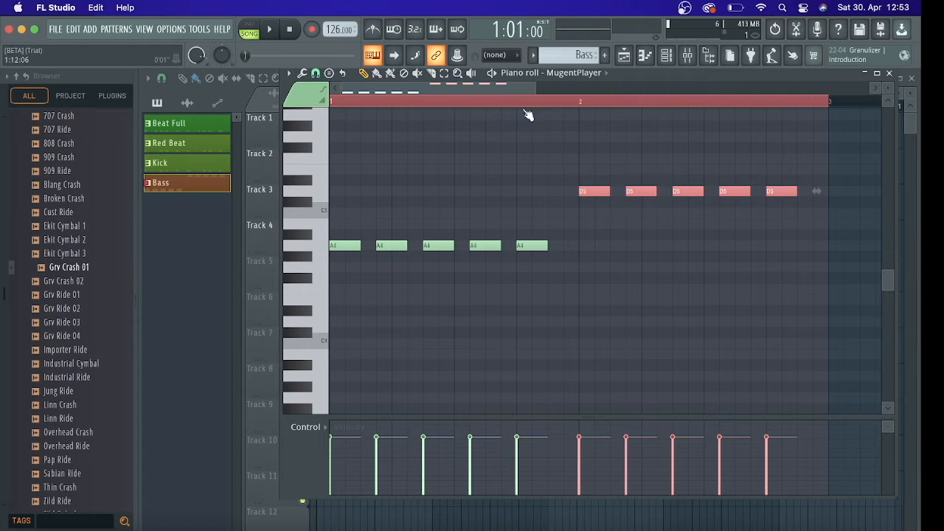
# Set the song position to bar 13 in the playlist and play it with the Bass clip's notes open
pyautogui.click(890, 74)
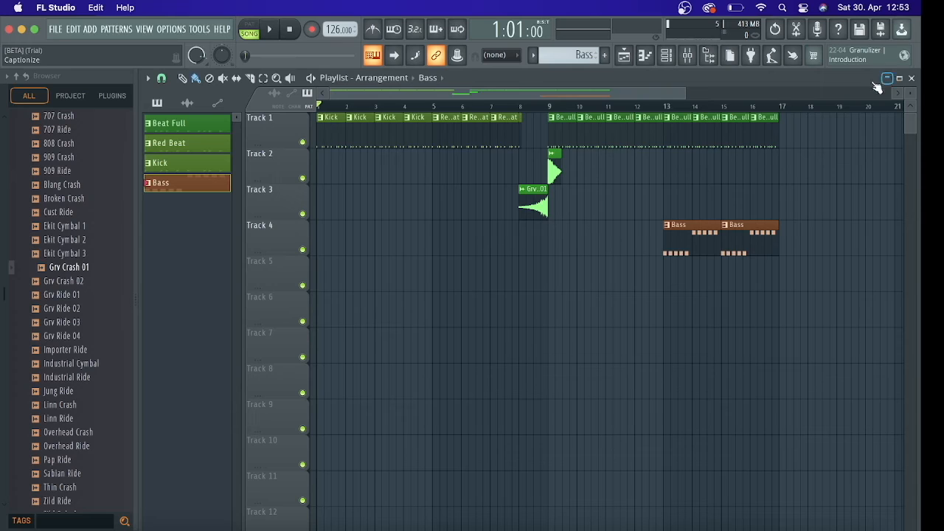
pyautogui.click(666, 108)
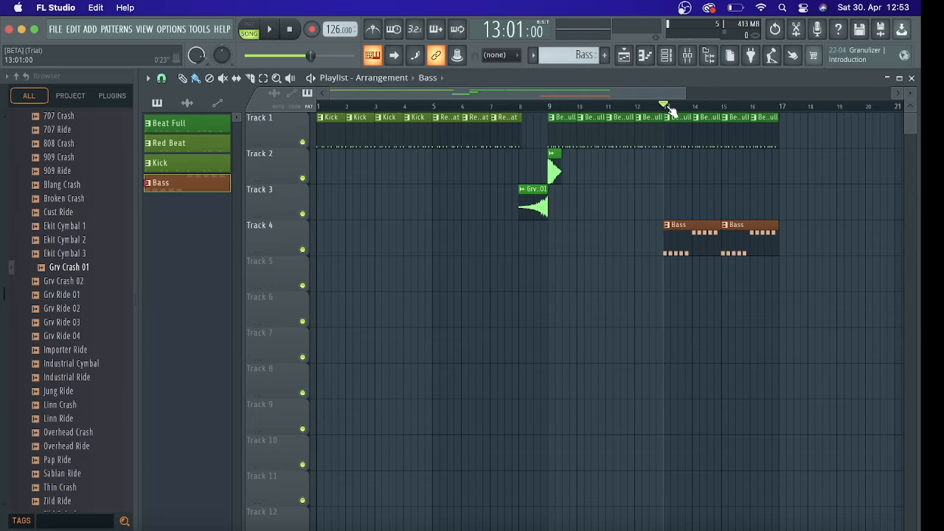
pyautogui.doubleClick(698, 231)
pyautogui.press('space')
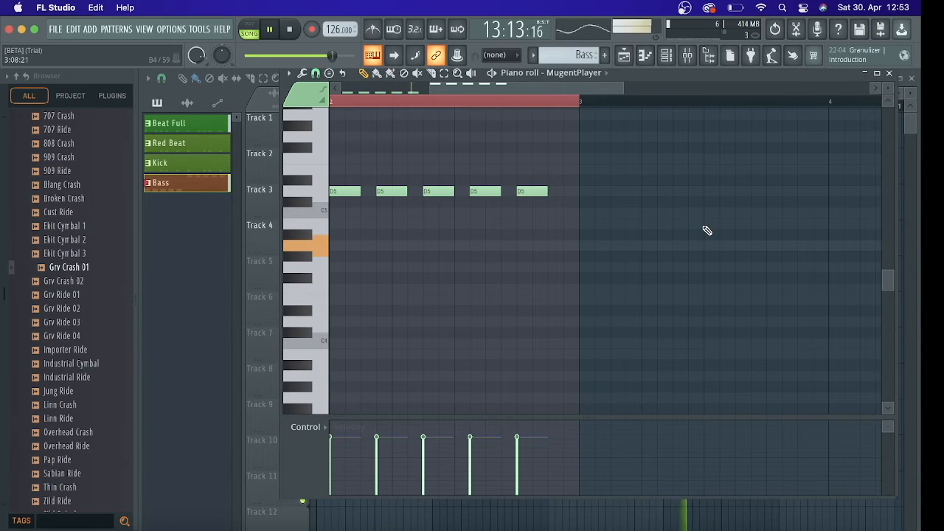
# Show both bars of the Bass pattern in the piano roll and listen to the A4 and D5 notes
pyautogui.scroll(3, 706, 230)
pyautogui.scroll(5, 706, 230)
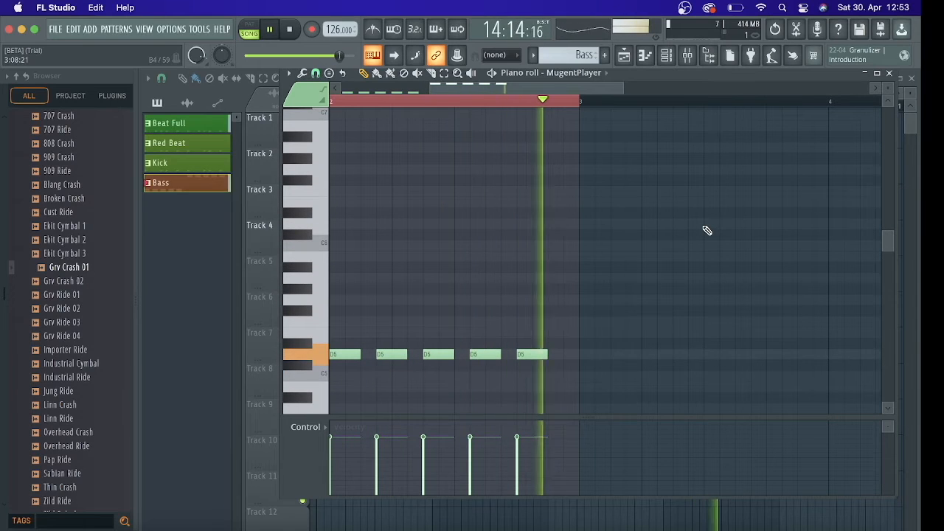
pyautogui.moveTo(430, 87); pyautogui.dragTo(300, 79)
pyautogui.press('space')
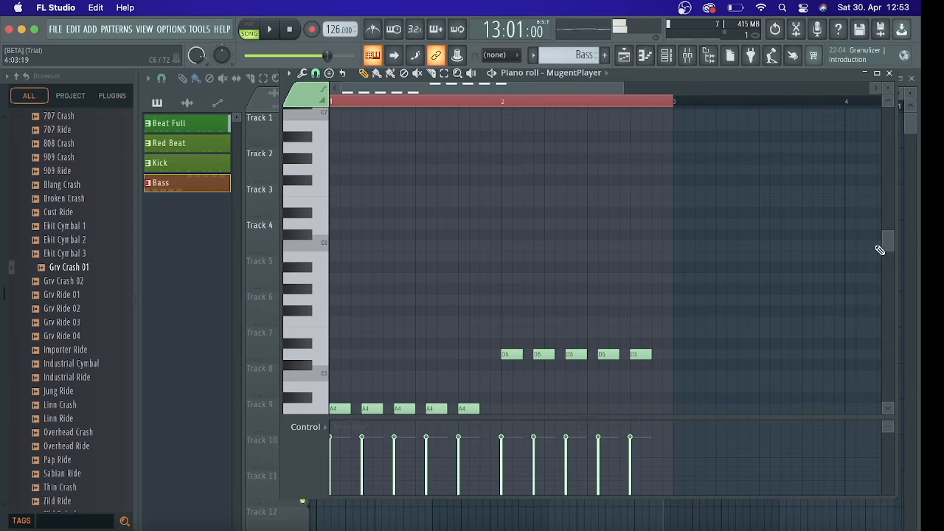
pyautogui.moveTo(888, 244); pyautogui.dragTo(887, 263)
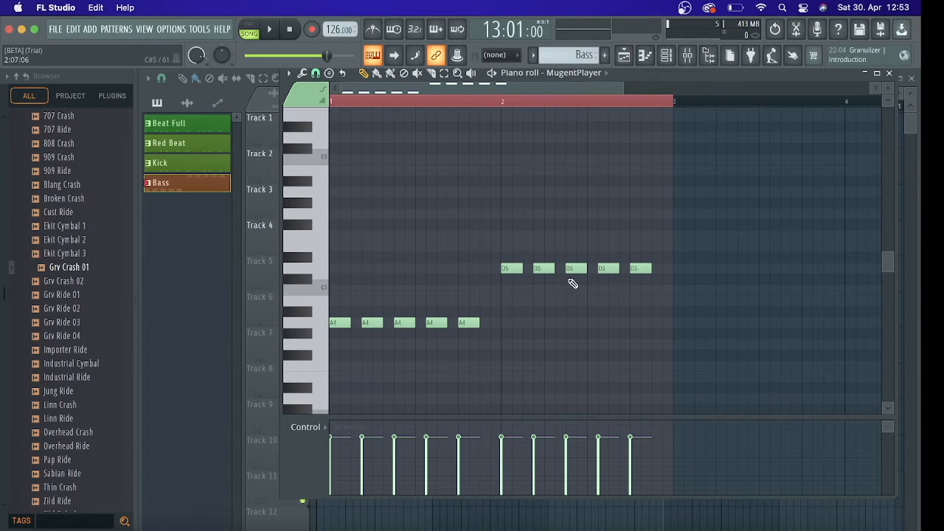
pyautogui.press('space')
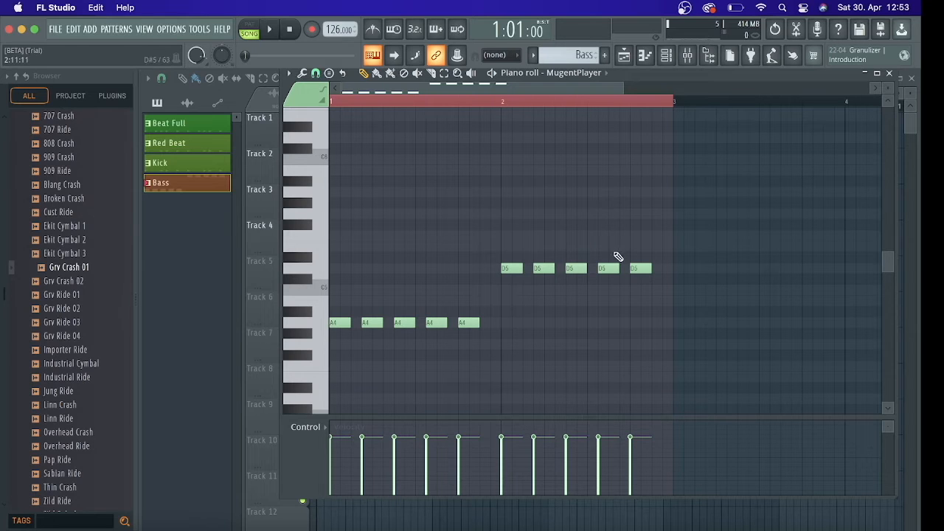
# Lower the last two bar 2 notes of the Bass pattern from D5 to C5 and listen to both bars
pyautogui.moveTo(599, 241); pyautogui.dragTo(672, 291)
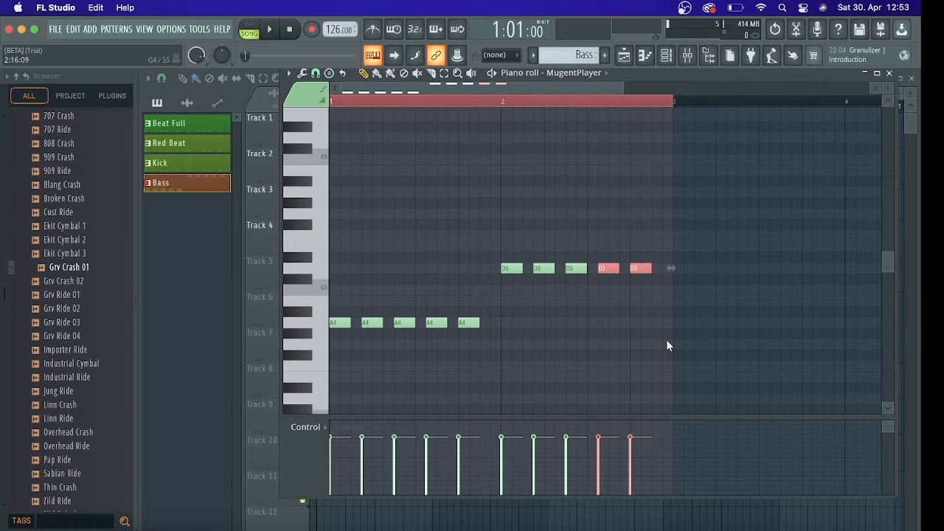
pyautogui.scroll(-3, 667, 341)
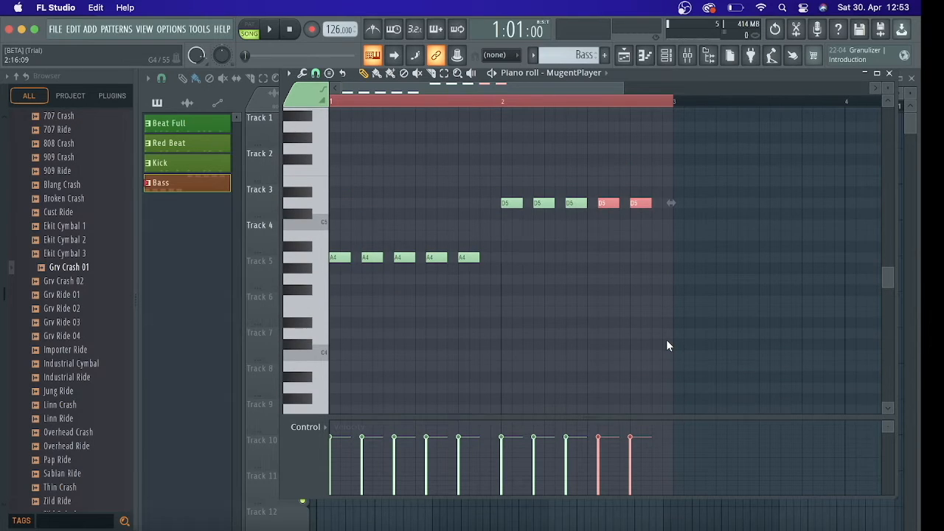
pyautogui.scroll(-1, 666, 345)
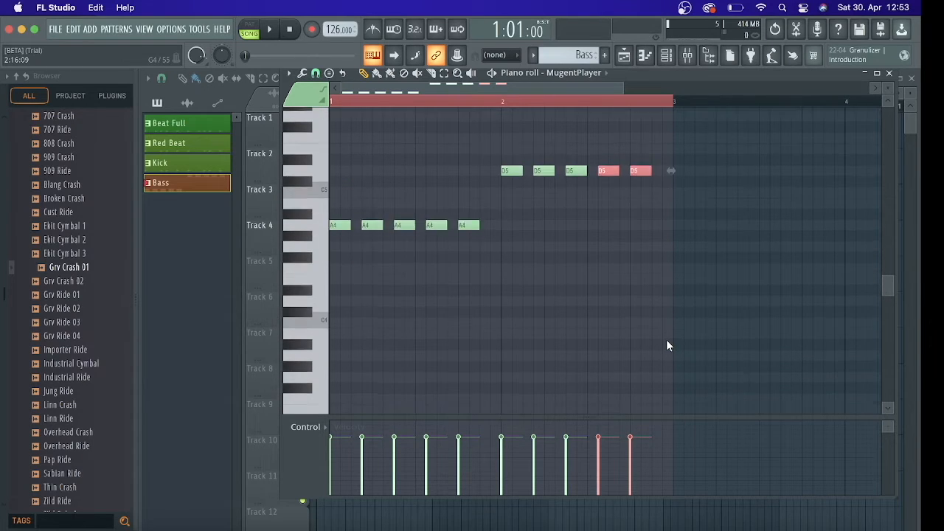
pyautogui.press('Down')
pyautogui.press('Down')
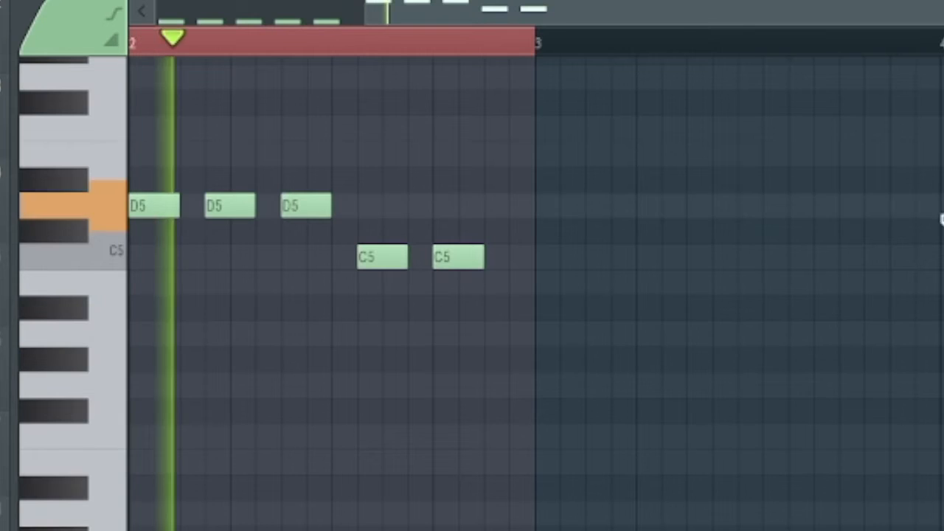
pyautogui.moveTo(516, 21); pyautogui.dragTo(175, 4)
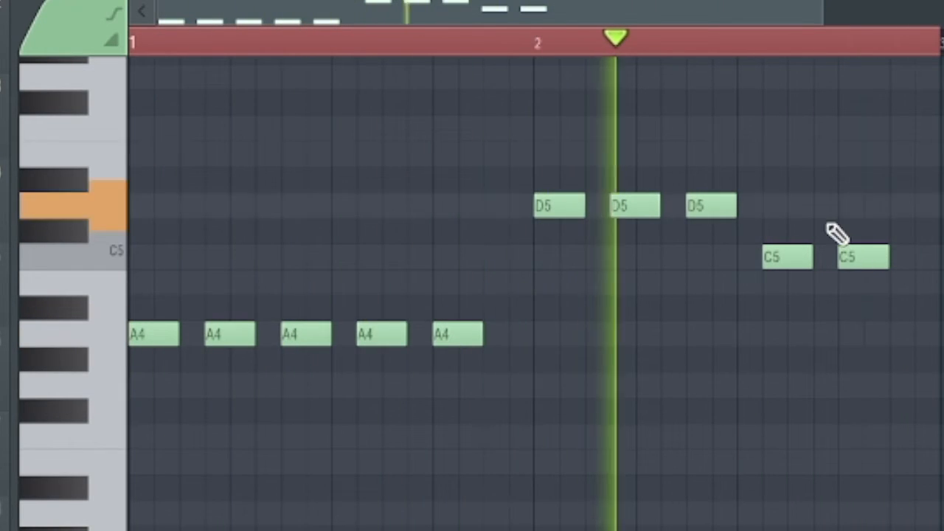
pyautogui.press('space')
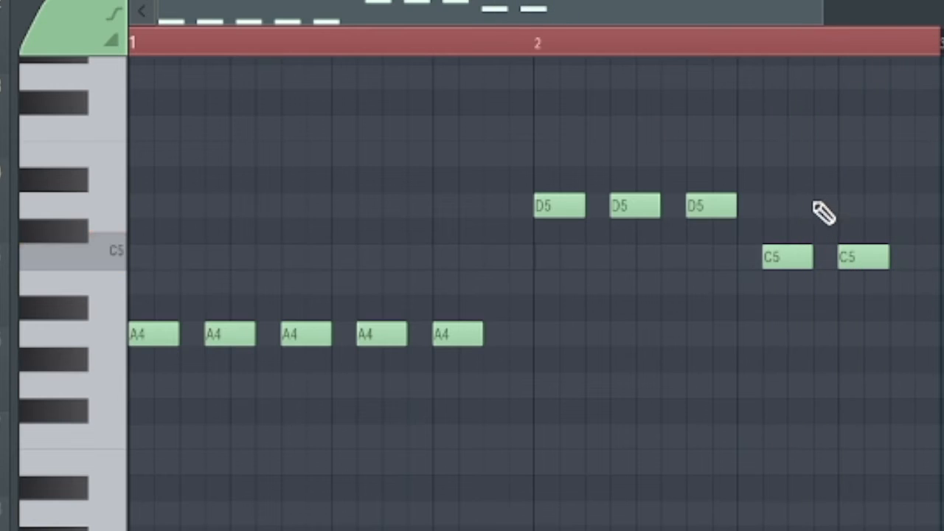
# Transpose the third bar 2 note down to C5 and play the bass line
pyautogui.click(719, 205)
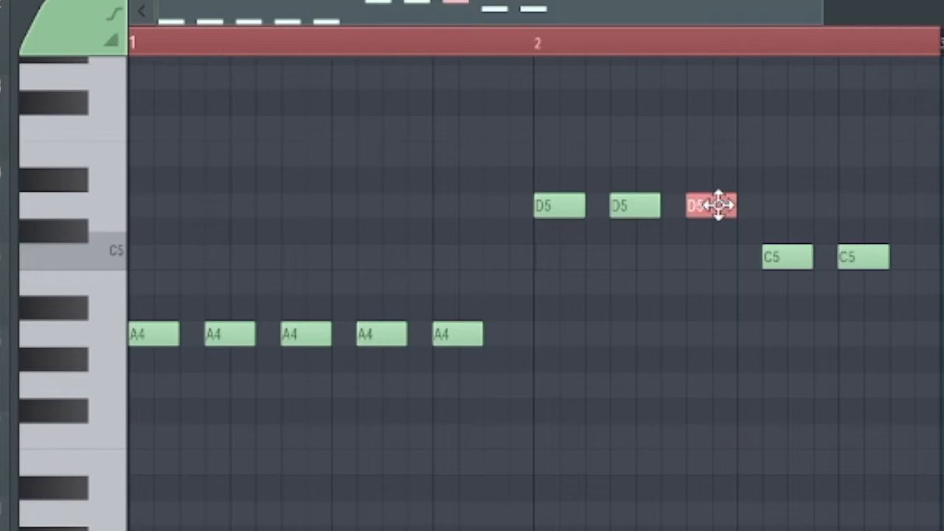
pyautogui.scroll(-5, 719, 206)
pyautogui.scroll(5, 719, 205)
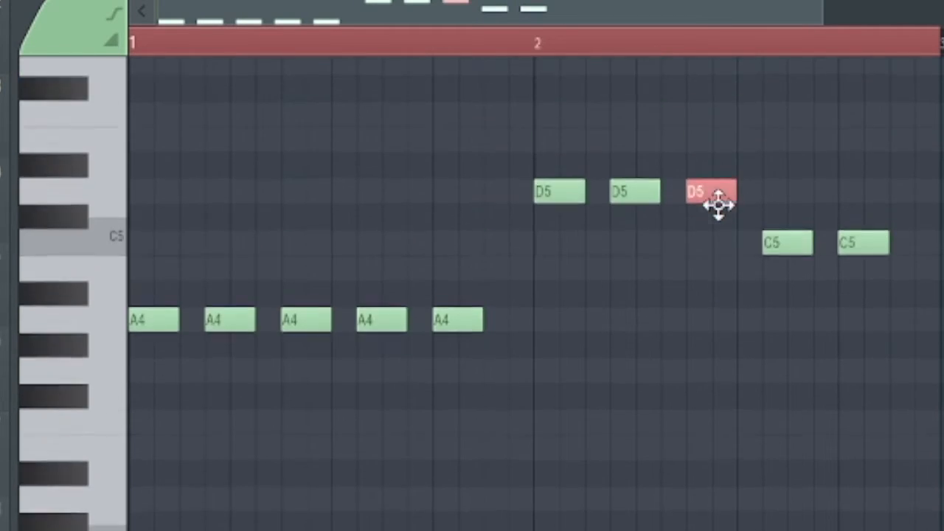
pyautogui.hotkey('shift', 'Down')
pyautogui.hotkey('shift', 'Down')
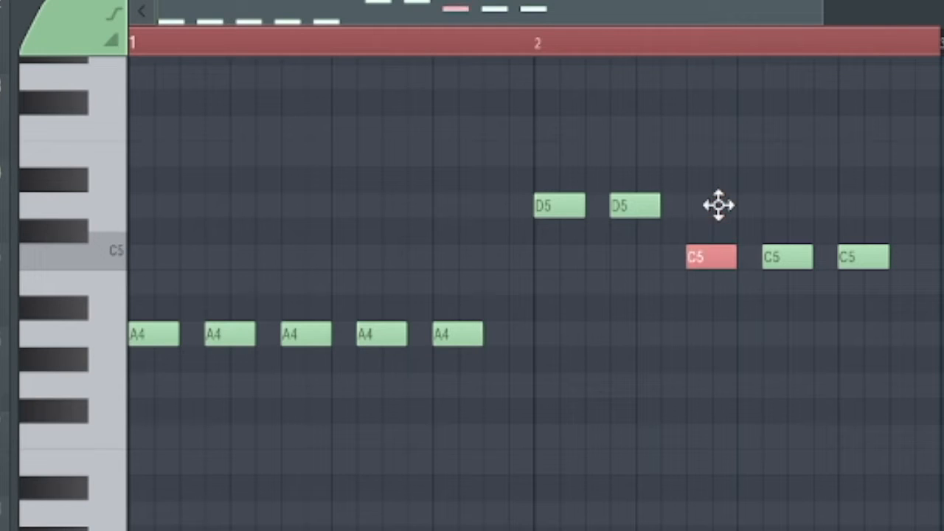
pyautogui.press('space')
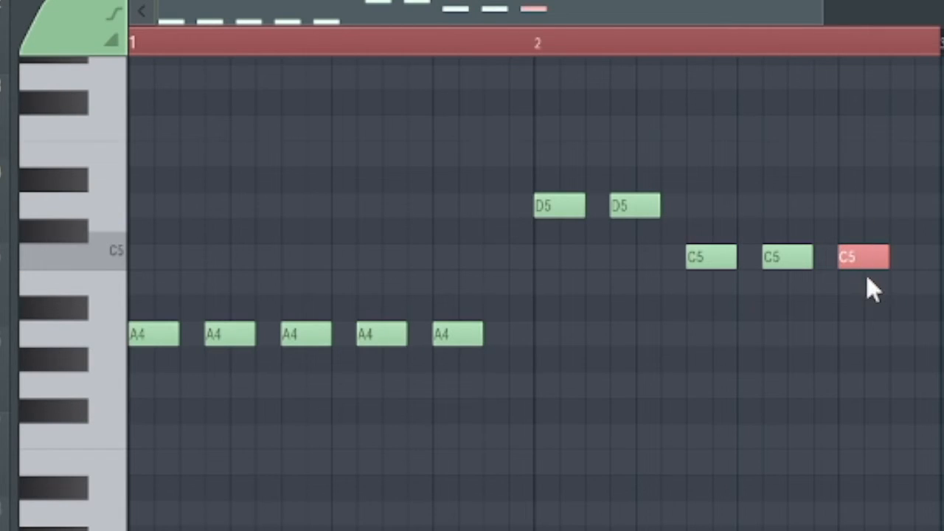
# Transpose the last note of bar 2 down to G4
pyautogui.scroll(-3, 867, 281)
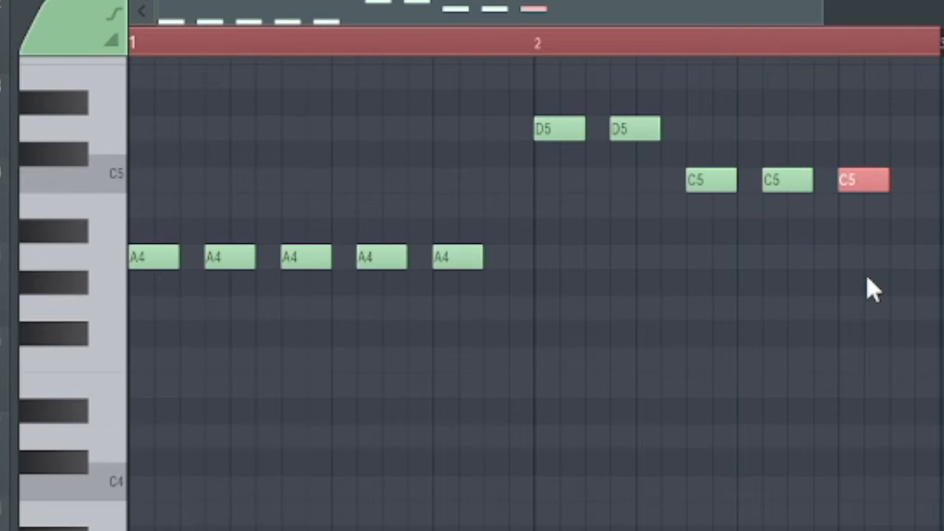
pyautogui.scroll(-3, 867, 280)
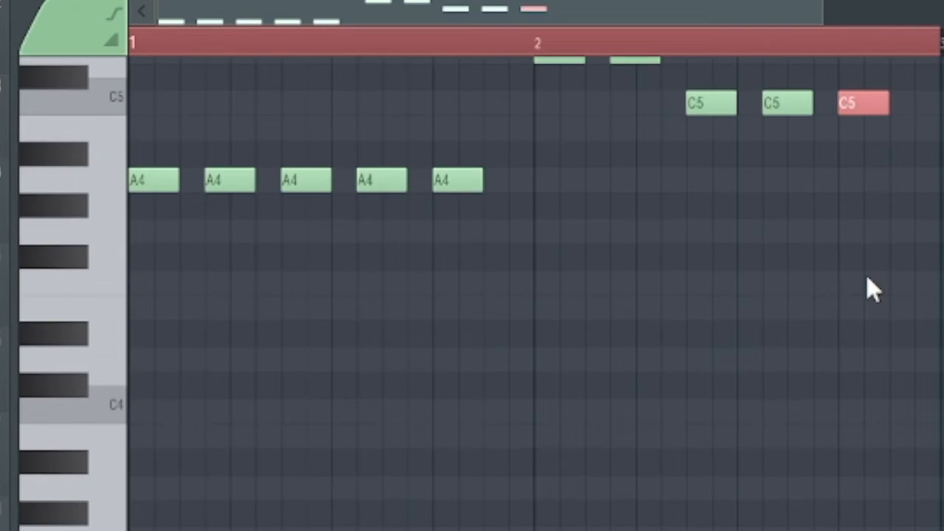
pyautogui.press('Down')
pyautogui.scroll(3, 867, 281)
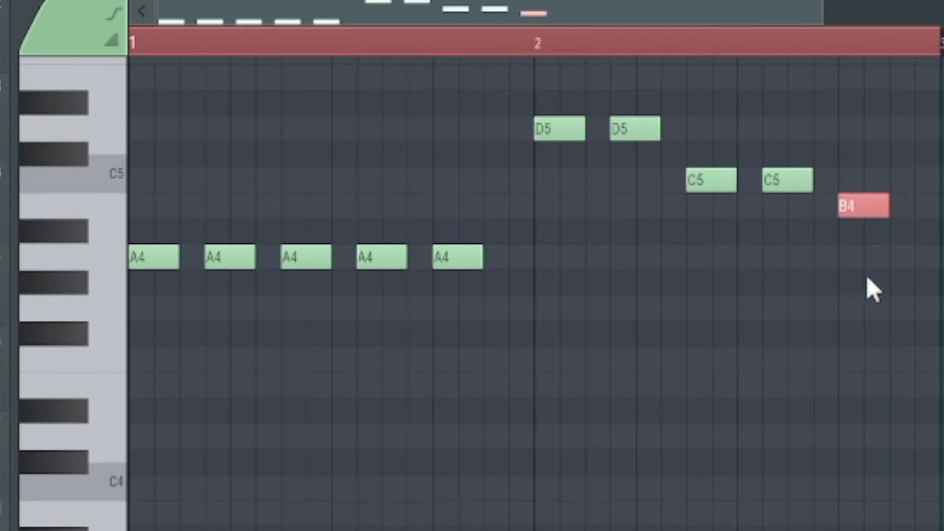
pyautogui.press('Down')
pyautogui.press('Down')
pyautogui.press('Down')
pyautogui.press('Down')
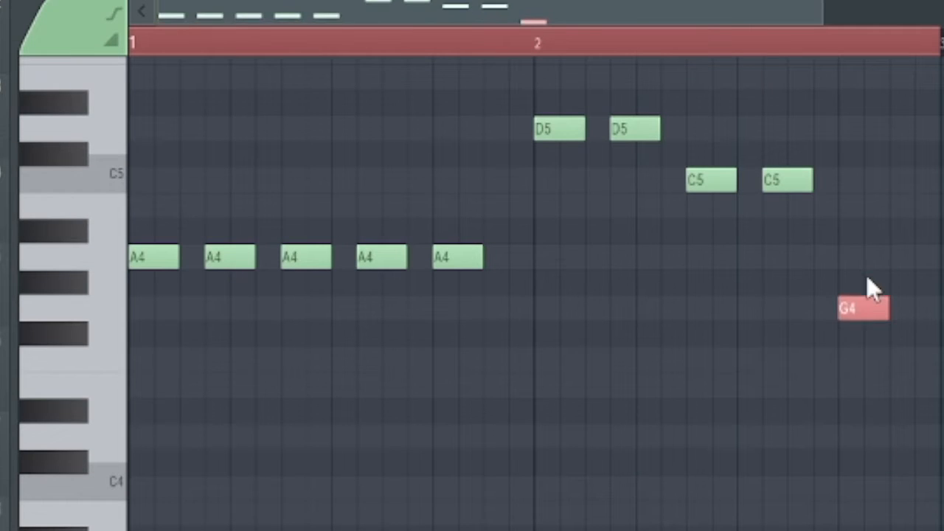
# Listen to the bass line and lengthen the final G4 note to the end of bar 2
pyautogui.press('space')
pyautogui.moveTo(887, 304); pyautogui.dragTo(931, 311)
pyautogui.press('space')
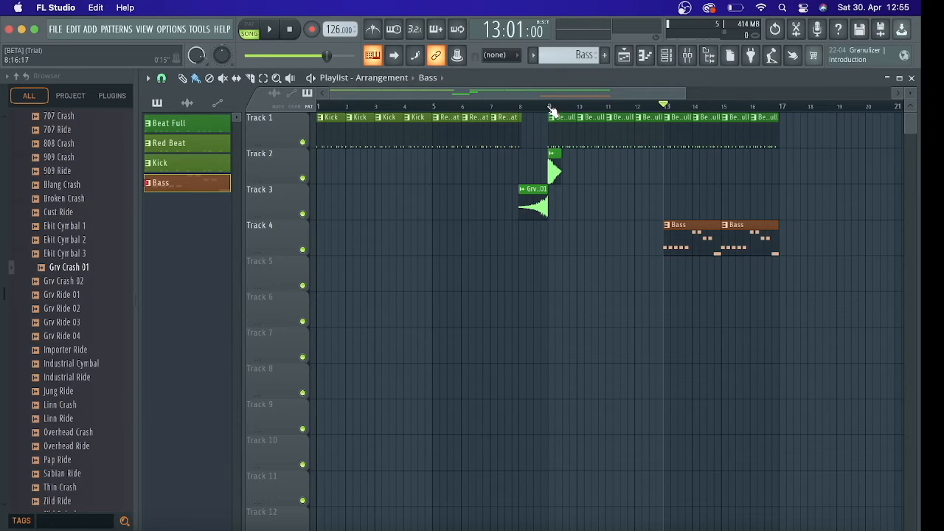
# Place Bass clips at bars 9 and 11 on Track 4 and play the arrangement from bar 8
pyautogui.click(519, 107)
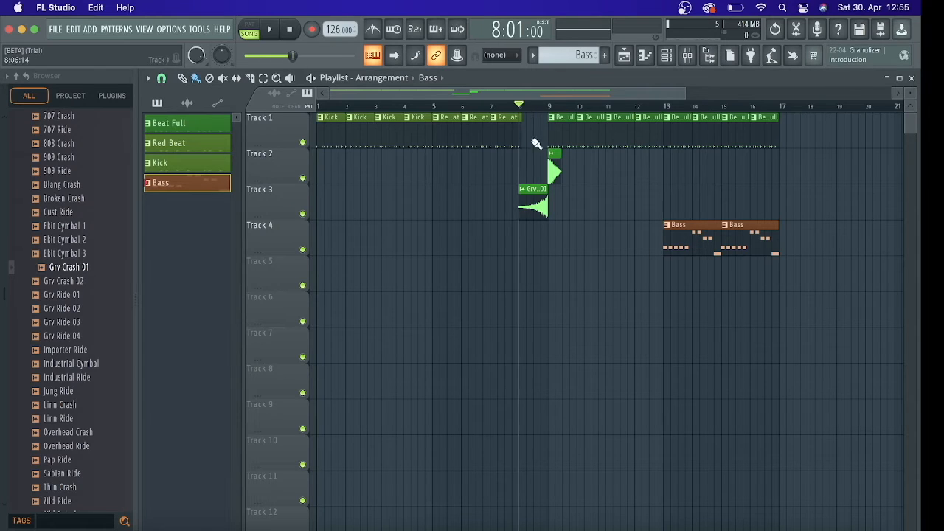
pyautogui.click(555, 239)
pyautogui.click(614, 237)
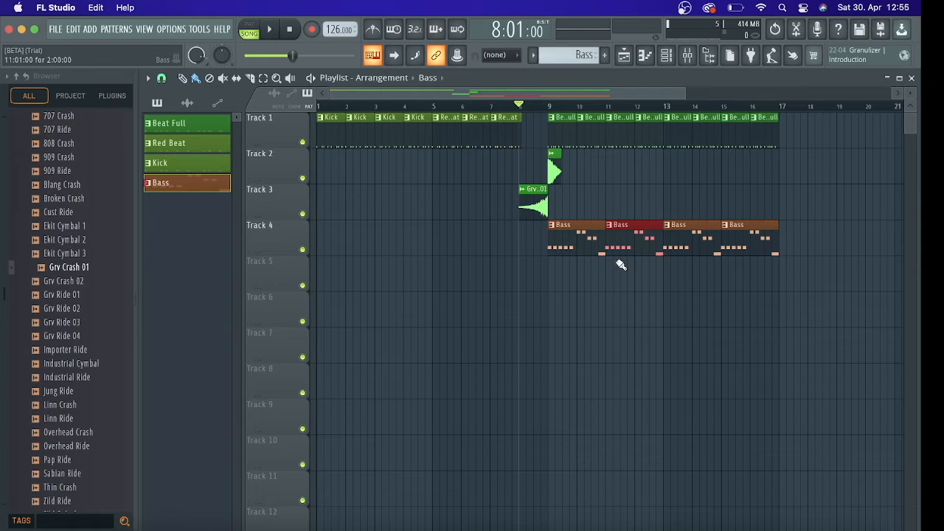
pyautogui.press('space')
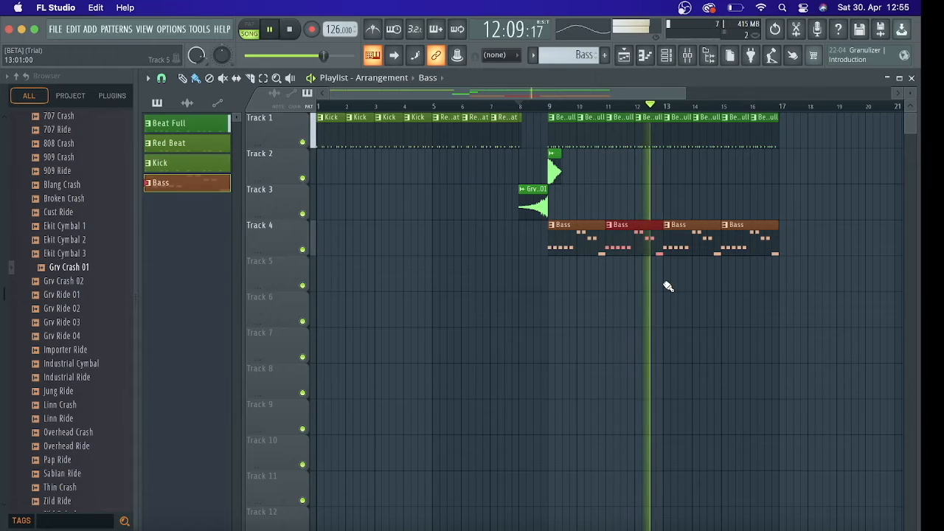
pyautogui.press('space')
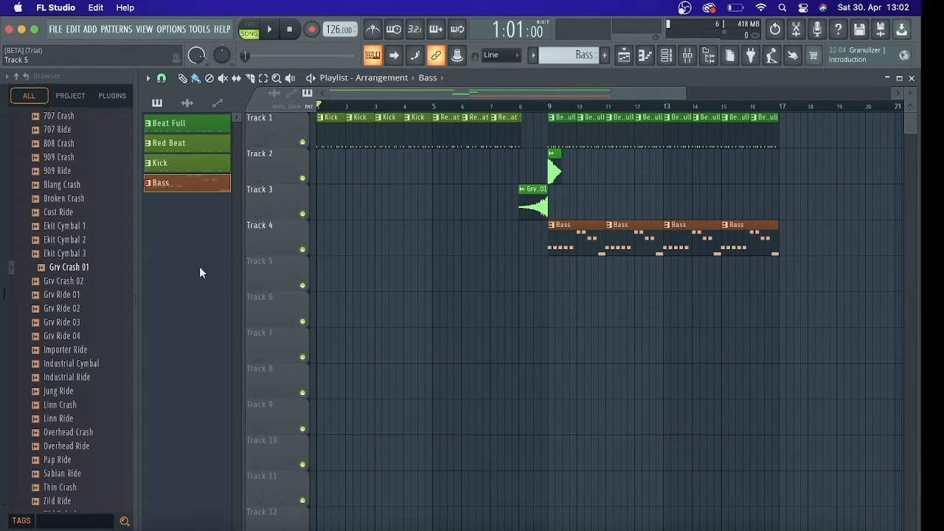
# Create a new pattern named Piano and give it the Steel Blue color #285776
pyautogui.click(607, 58)
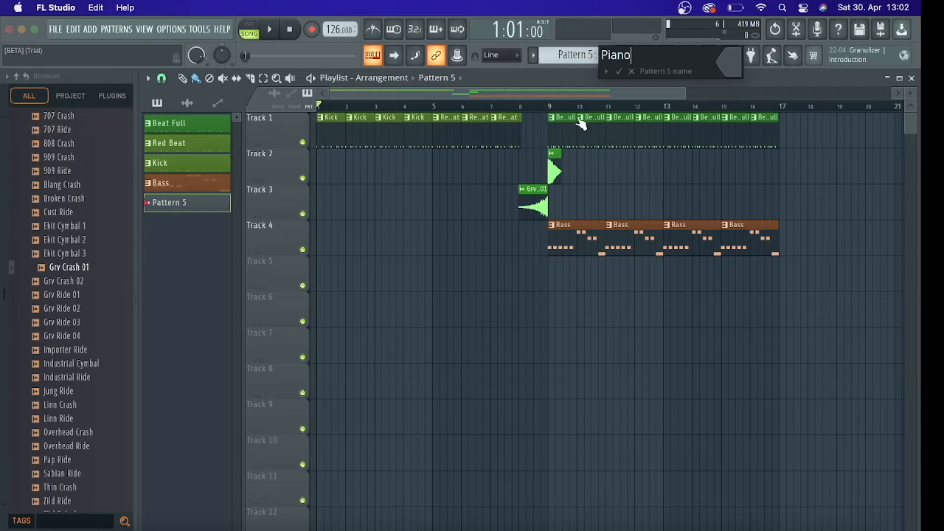
pyautogui.click(729, 59)
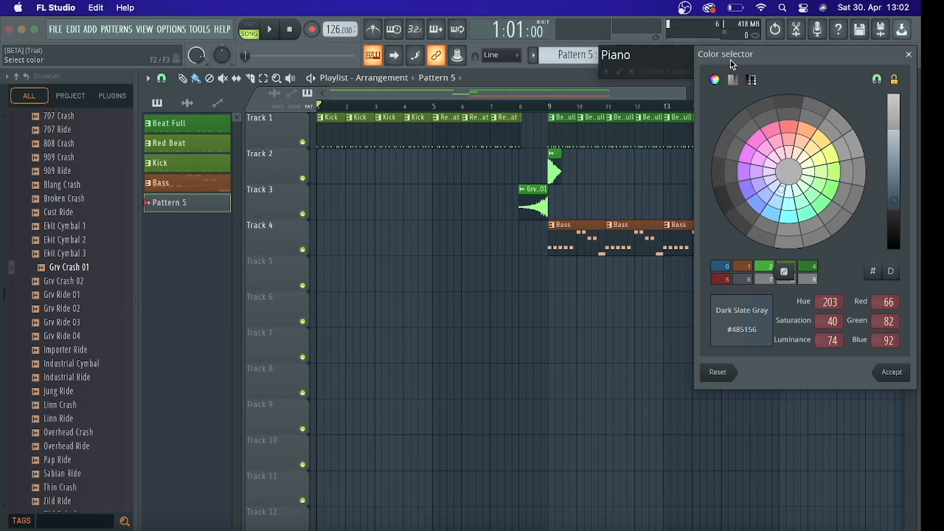
pyautogui.click(754, 209)
pyautogui.click(772, 212)
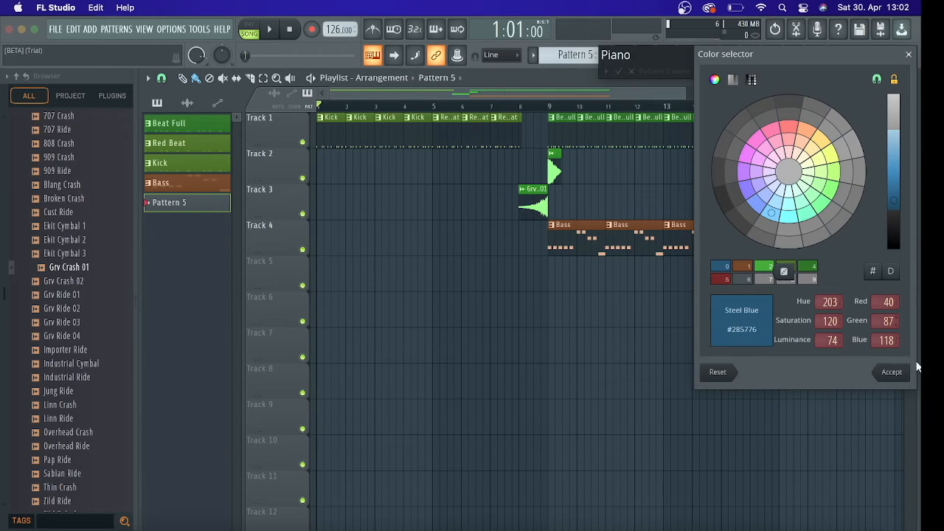
pyautogui.click(892, 373)
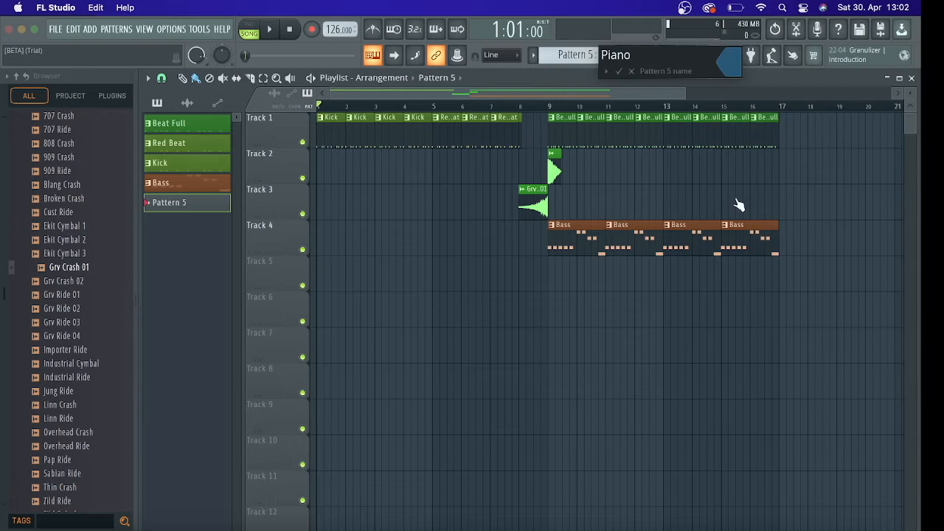
pyautogui.click(619, 72)
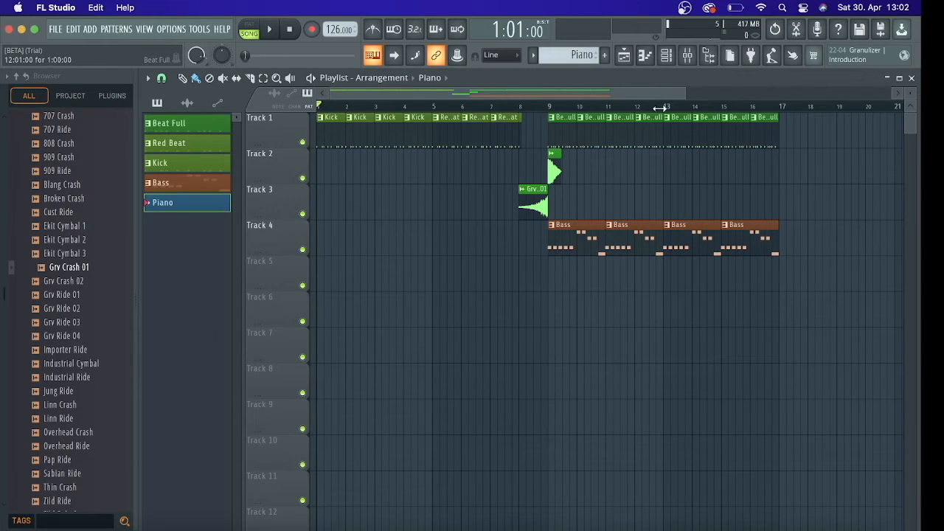
# Add a second MugentPlayer generator to the channel rack, finding it with the search "mu"
pyautogui.click(666, 55)
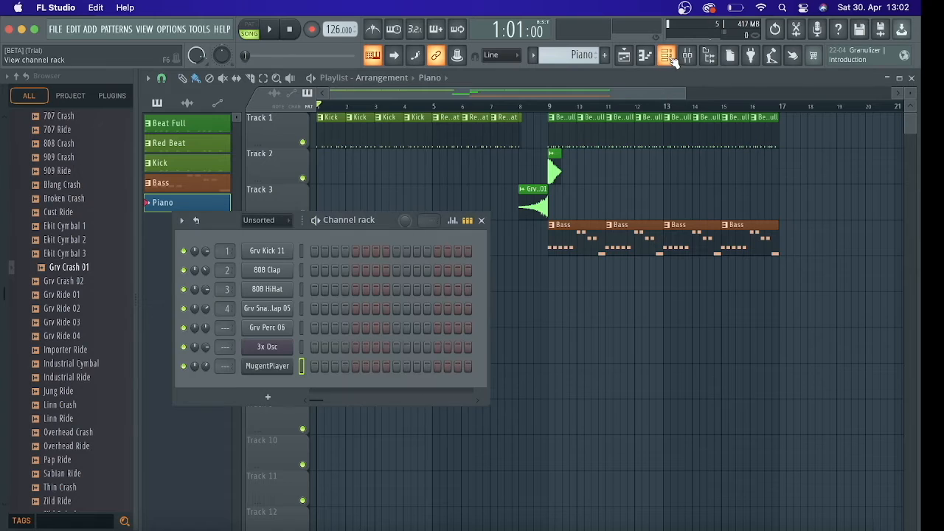
pyautogui.click(273, 399)
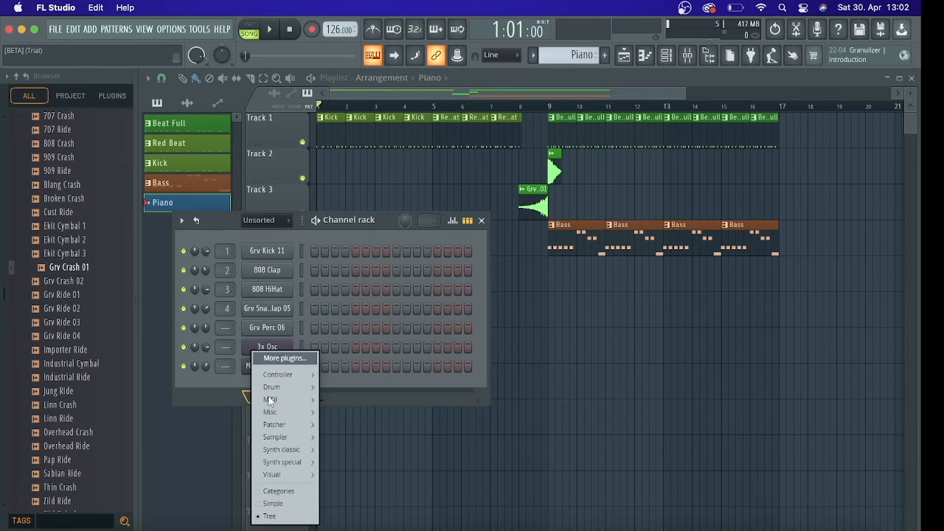
pyautogui.click(284, 359)
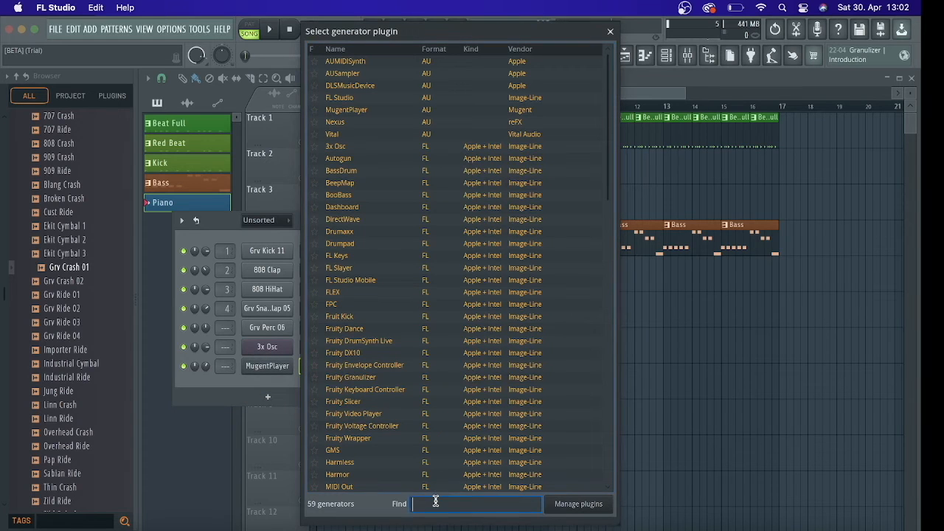
pyautogui.write('mu')
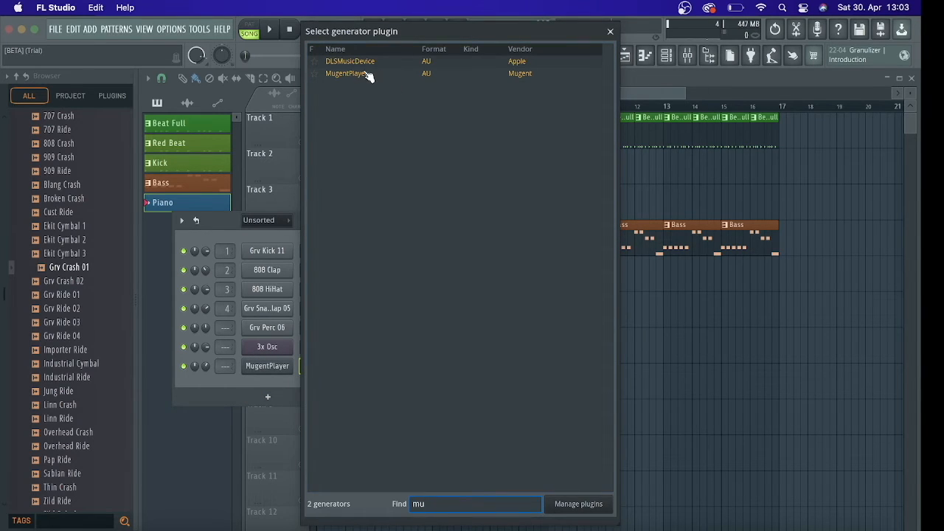
pyautogui.doubleClick(362, 73)
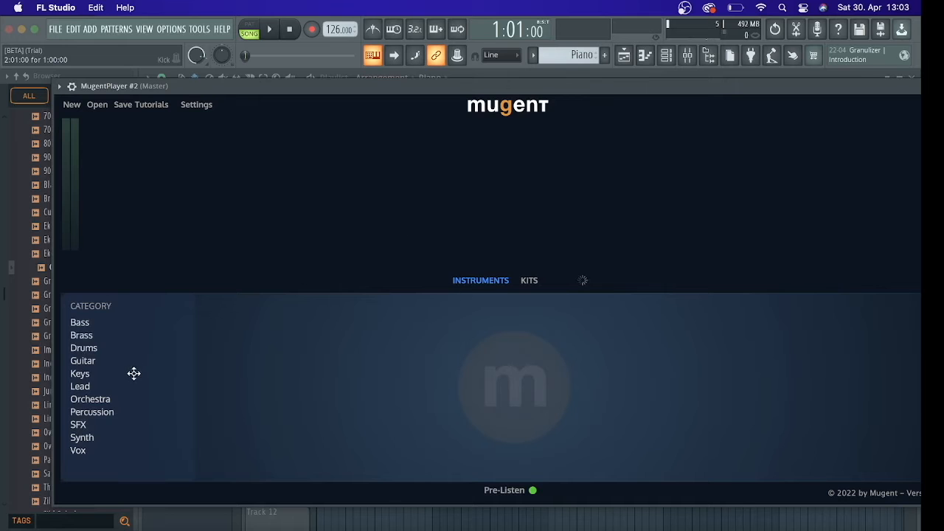
# Audition the Keys instruments EDM Piano, Full Organ, House Piano, Magic Dreamer and Warm Rhodes in the new MugentPlayer
pyautogui.click(94, 375)
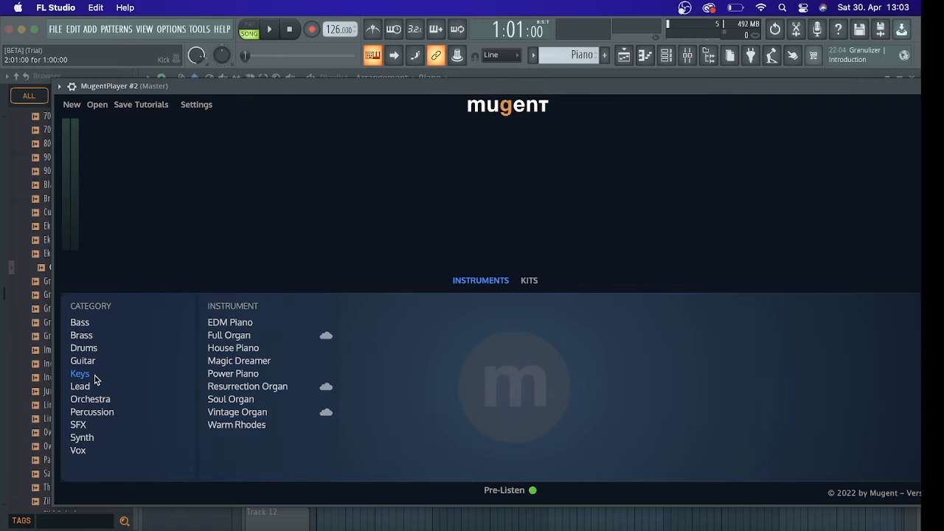
pyautogui.click(243, 325)
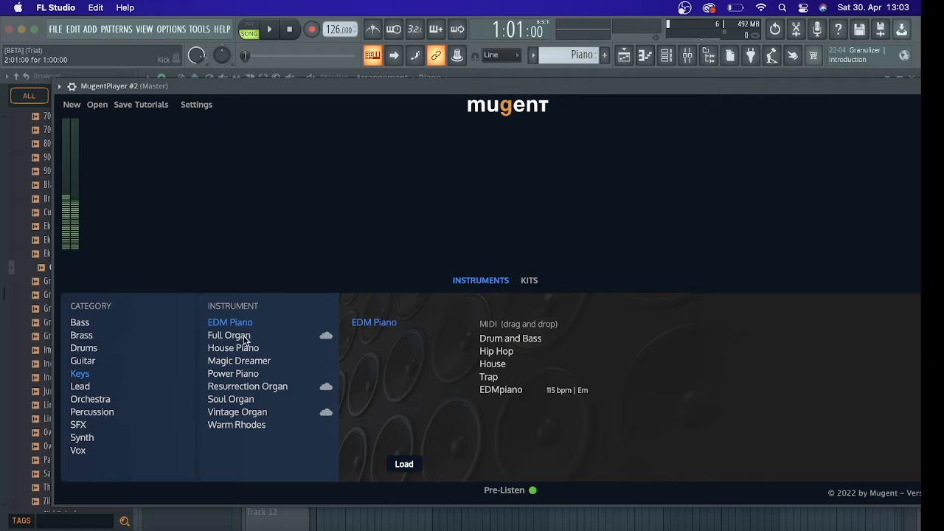
pyautogui.click(241, 339)
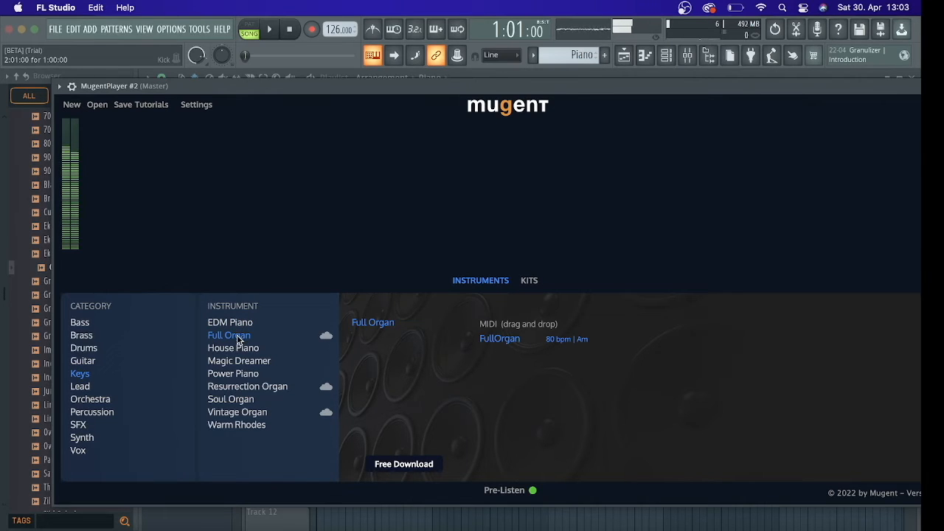
pyautogui.click(248, 349)
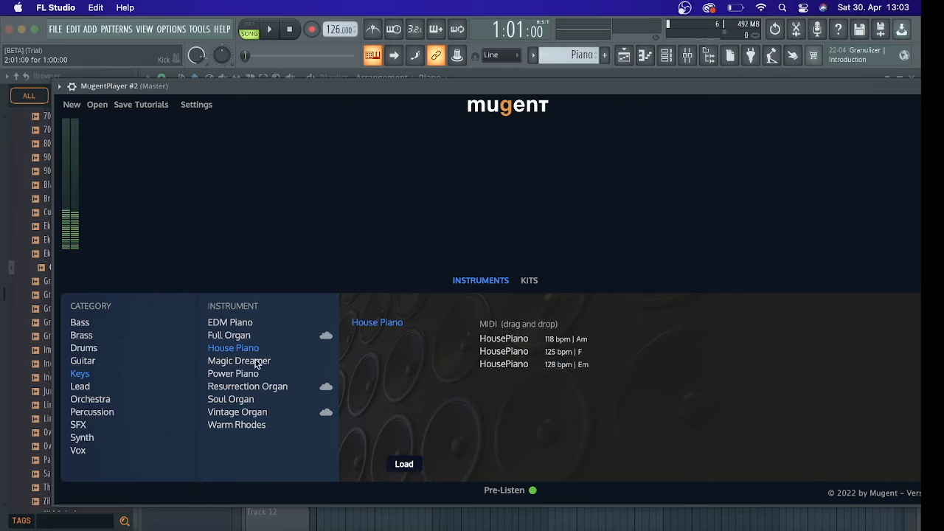
pyautogui.click(253, 360)
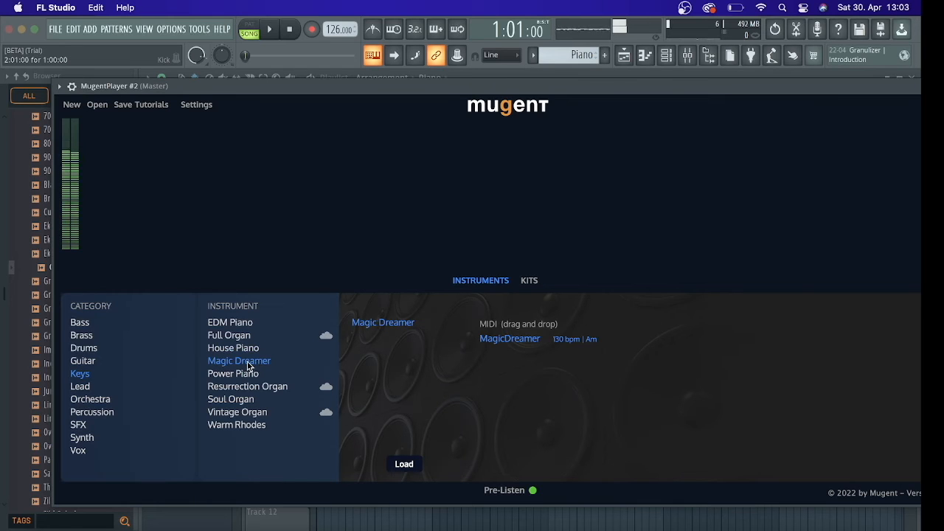
pyautogui.click(249, 425)
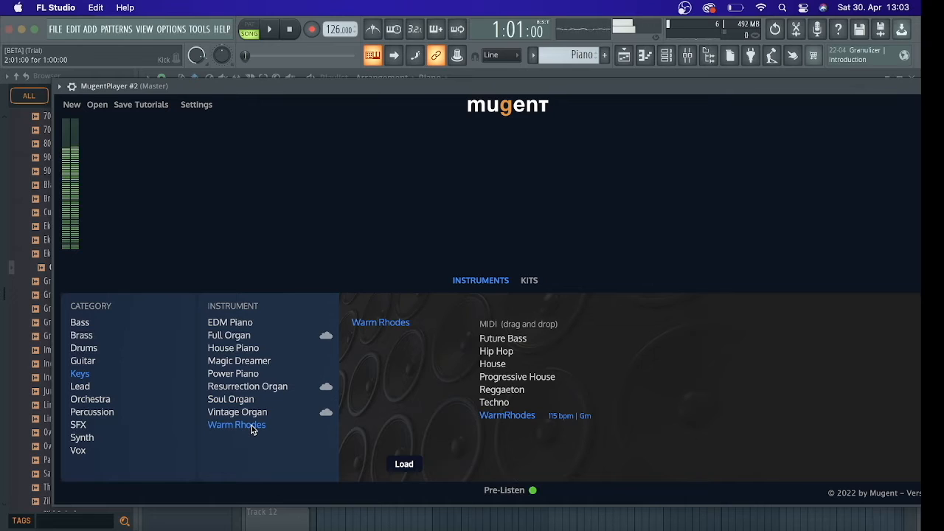
# Load the House Piano instrument from the Keys category into MugentPlayer #2
pyautogui.click(248, 349)
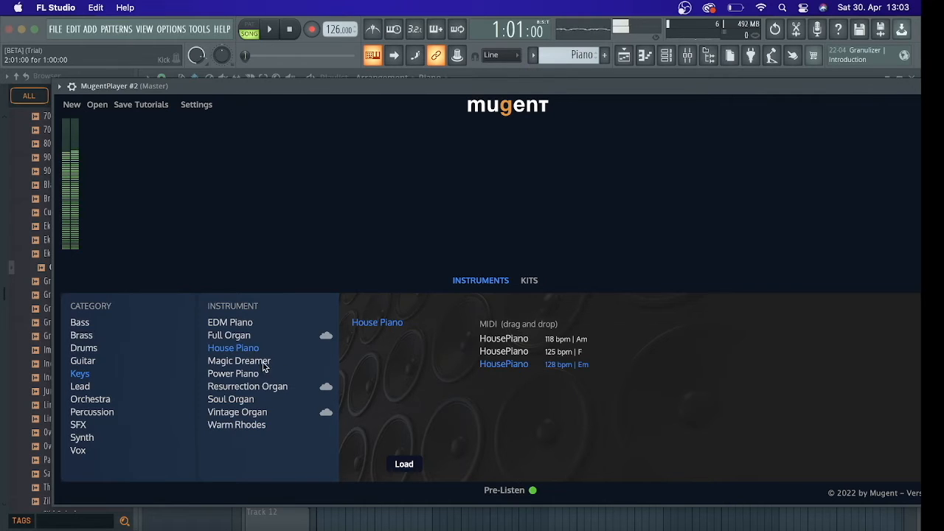
pyautogui.click(404, 464)
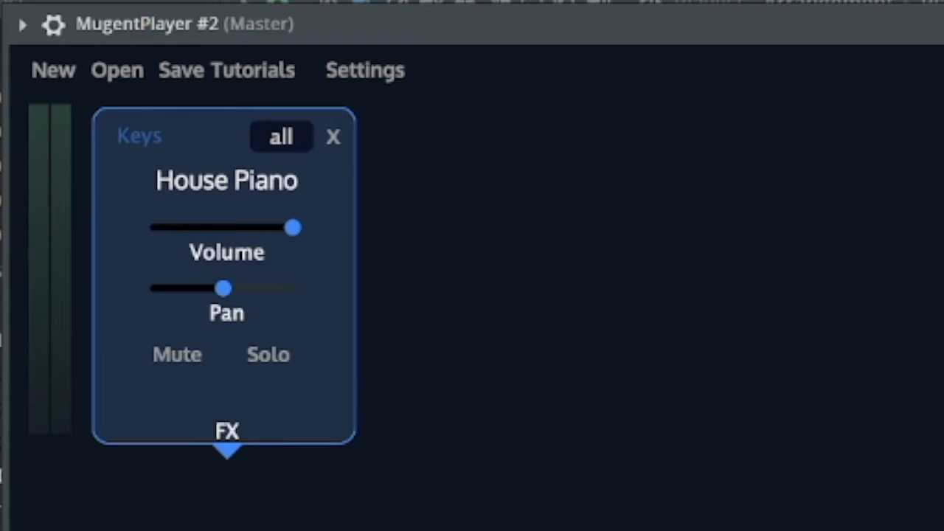
# Check the Use fixed size buffers option in the Troubleshooting compatibility settings of MugentPlayer #2, and close the plugin
pyautogui.click(63, 31)
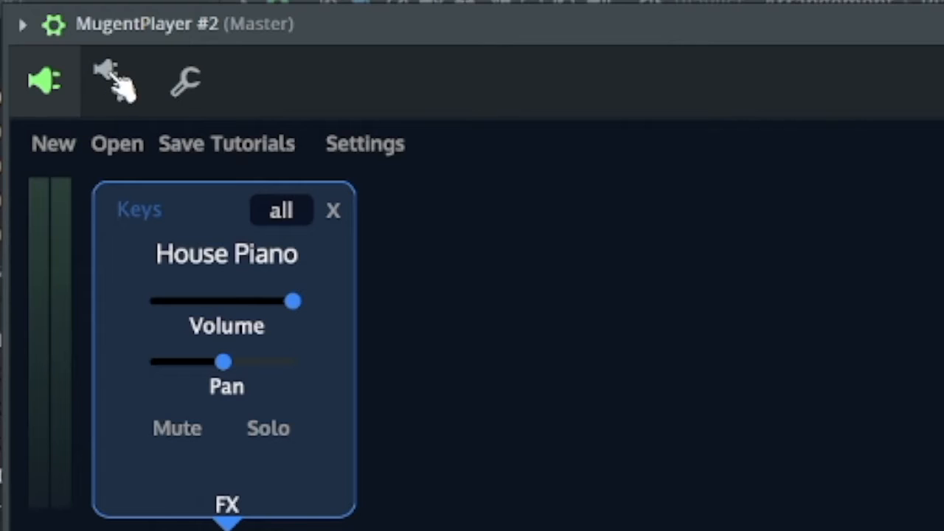
pyautogui.click(131, 90)
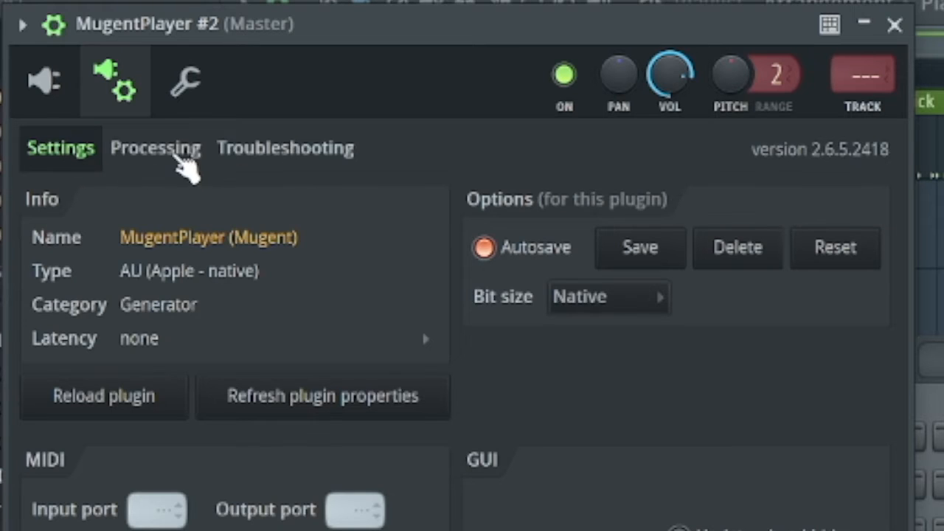
pyautogui.click(335, 153)
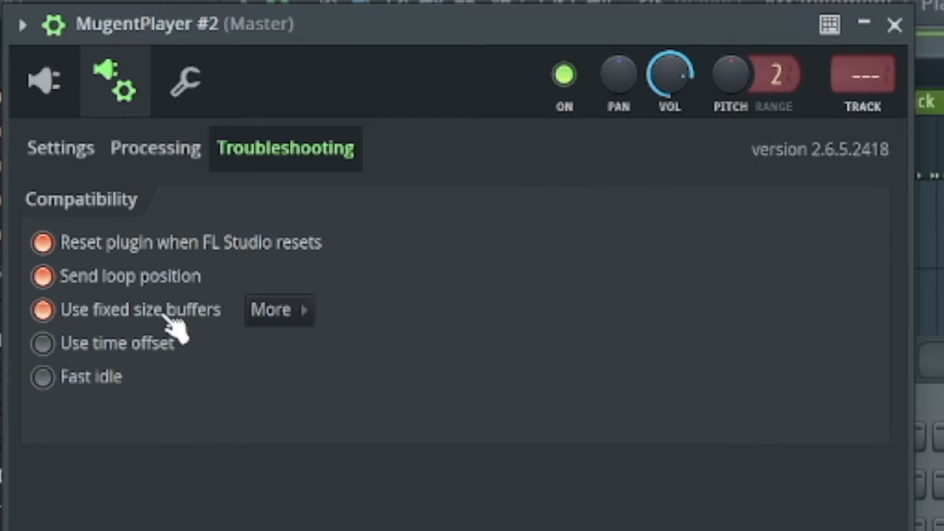
pyautogui.click(55, 33)
pyautogui.click(55, 28)
pyautogui.click(99, 81)
pyautogui.click(115, 85)
pyautogui.click(65, 147)
pyautogui.click(247, 151)
pyautogui.click(55, 26)
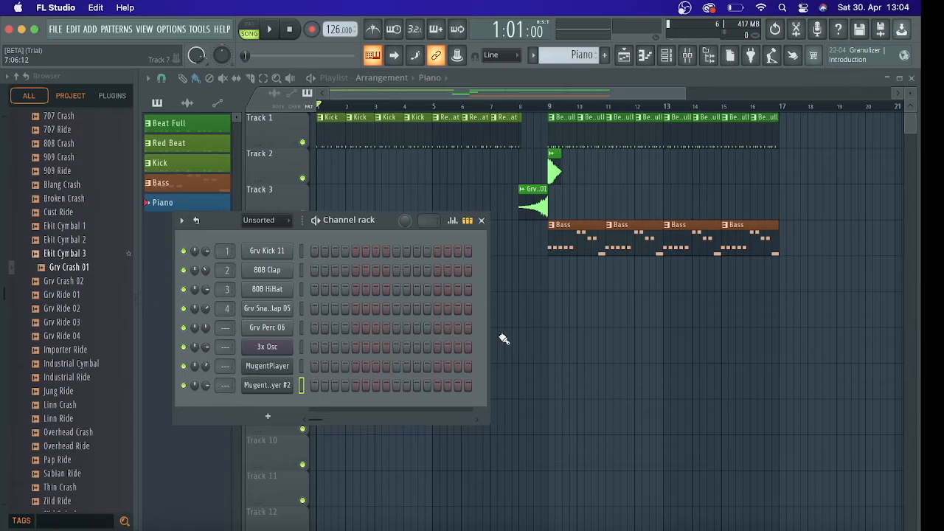
# Copy all notes of the two-bar Bass pattern from its MugentPlayer piano roll and close the roll
pyautogui.doubleClick(581, 225)
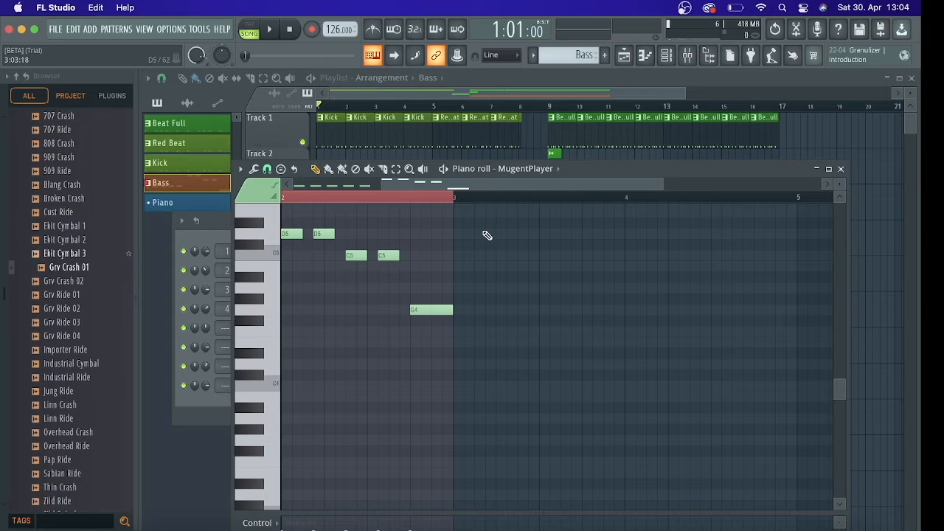
pyautogui.moveTo(502, 186); pyautogui.dragTo(297, 181)
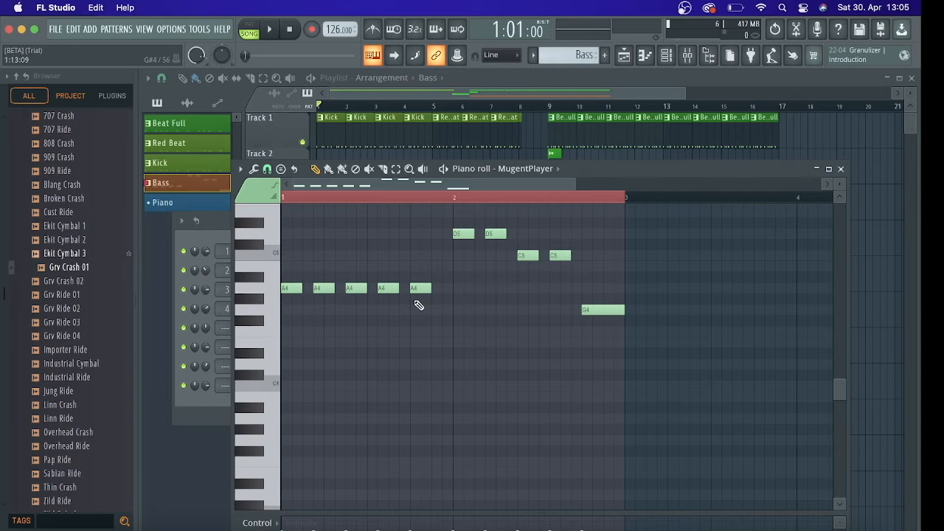
pyautogui.press('super+a')
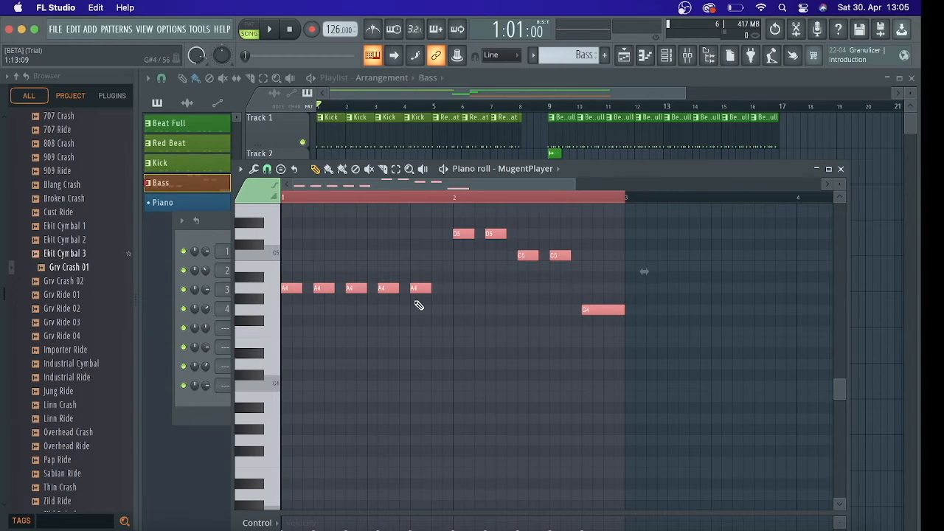
pyautogui.click(73, 30)
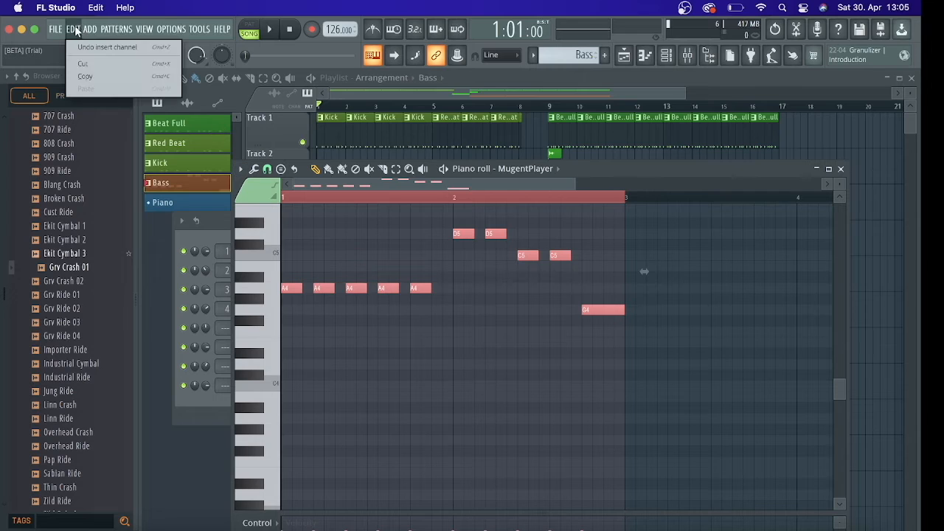
pyautogui.click(77, 30)
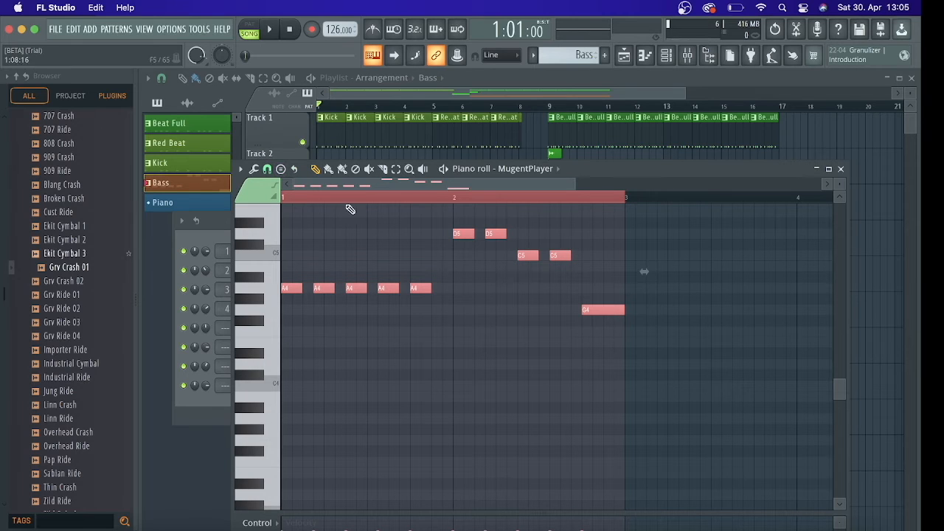
pyautogui.click(840, 169)
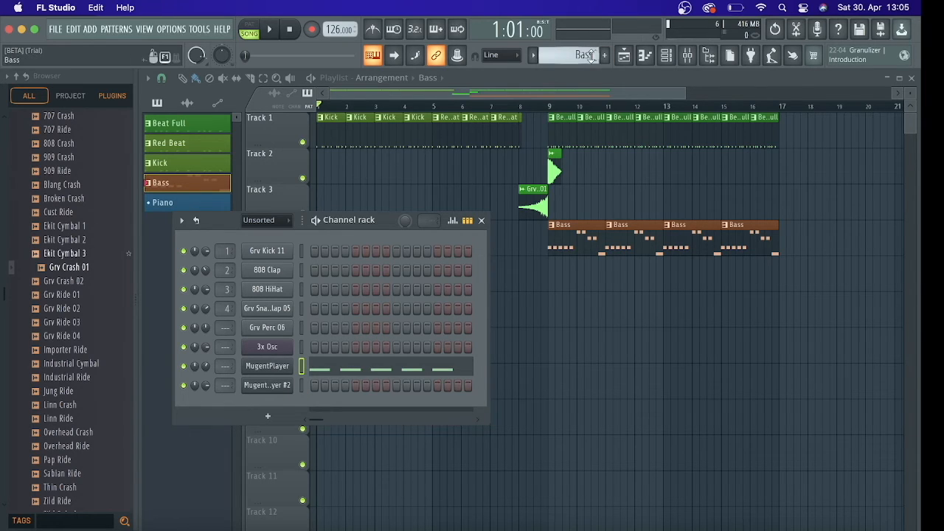
# Paste the bass notes into the Piano pattern's MugentPlayer #2 piano roll and play them in pattern mode
pyautogui.scroll(1, 569, 55)
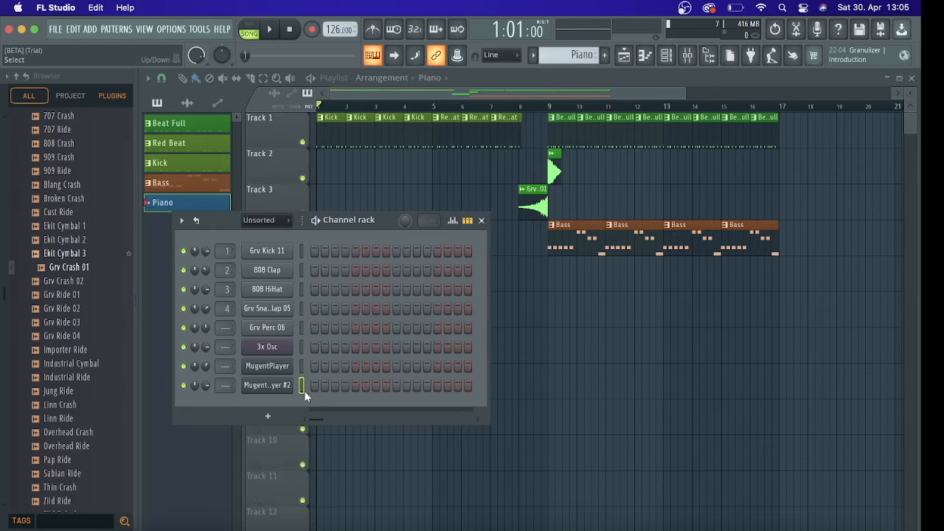
pyautogui.click(258, 27)
pyautogui.click(651, 60)
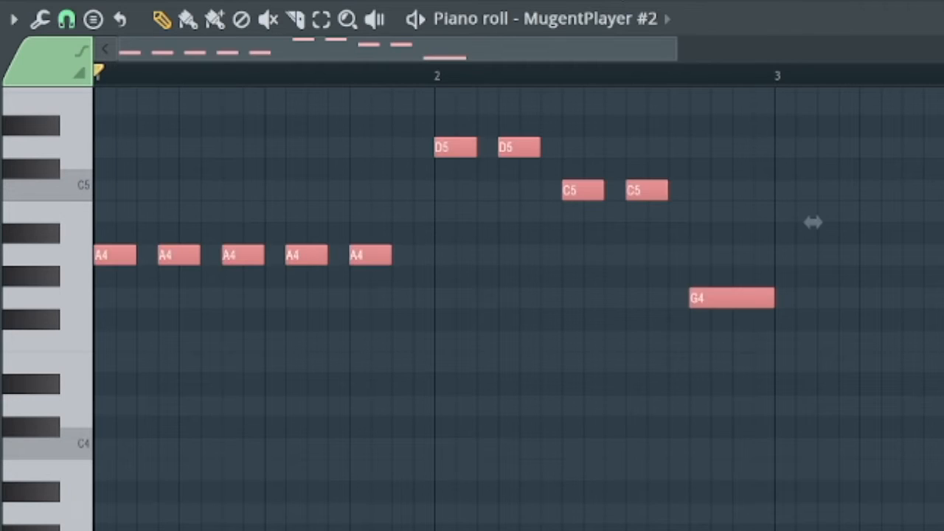
pyautogui.press('space')
pyautogui.press('space')
# Duplicate all the pasted notes three semitones higher, so the copied A4 notes land on C5
pyautogui.scroll(5, 812, 222)
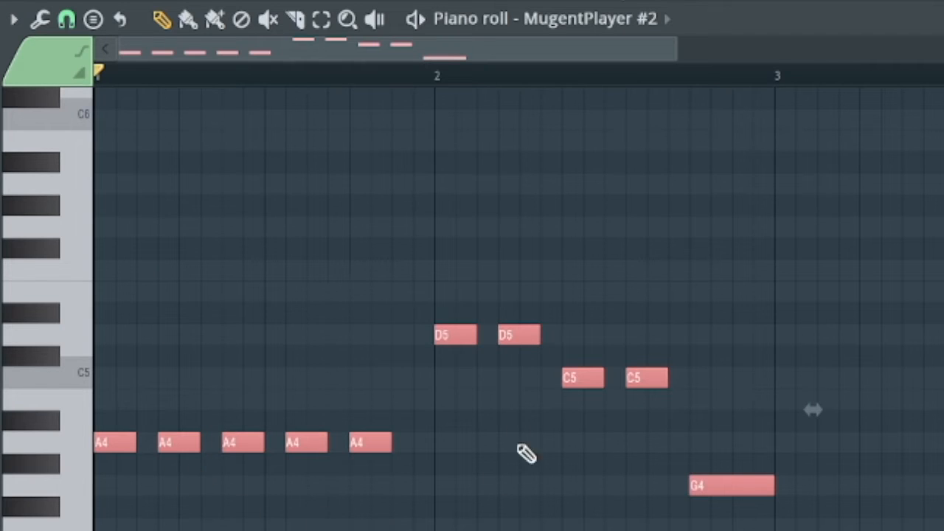
pyautogui.hotkey('ctrl', 'a')
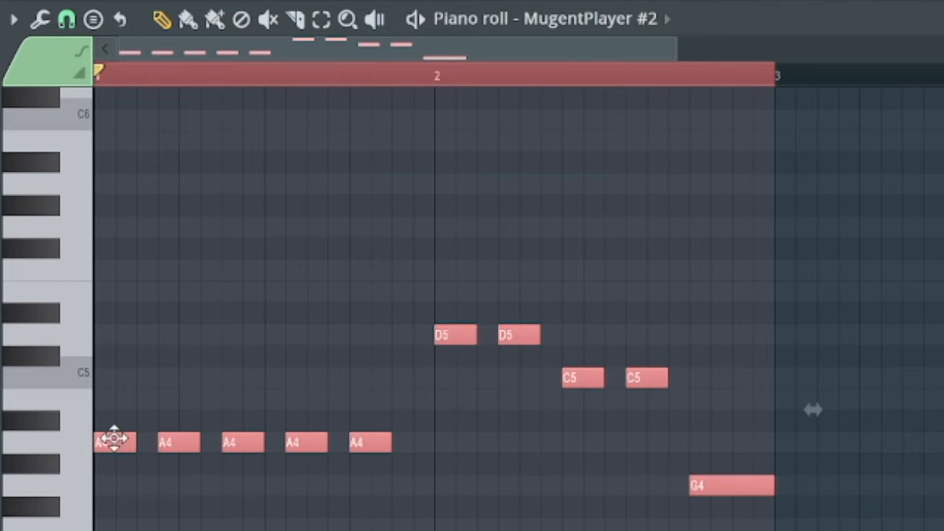
pyautogui.moveTo(117, 440); pyautogui.dragTo(161, 442)
pyautogui.moveTo(166, 389); pyautogui.dragTo(118, 417)
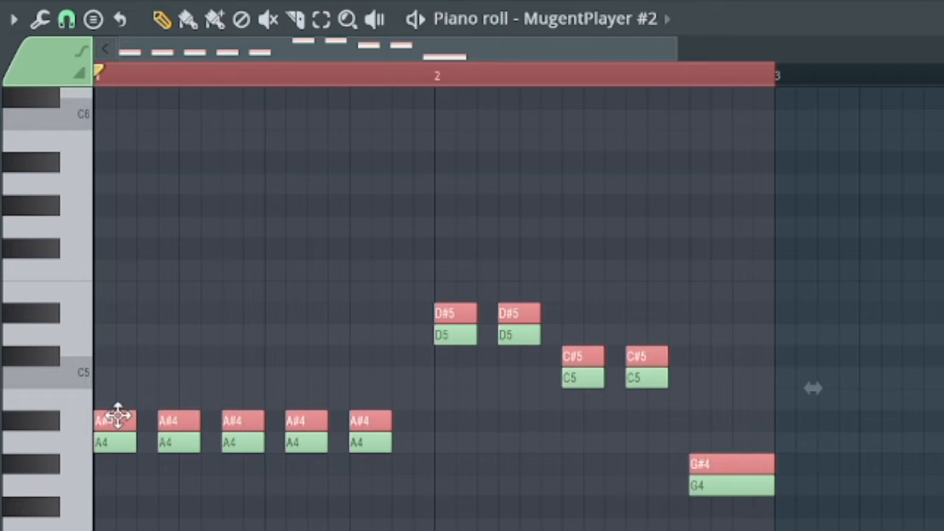
pyautogui.moveTo(118, 417); pyautogui.dragTo(123, 367)
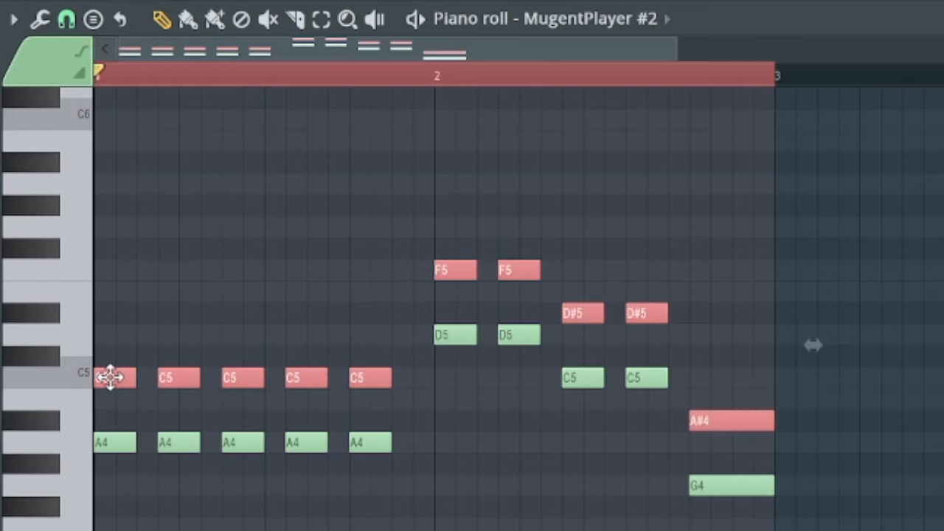
# Duplicate the upper note layer four semitones higher, from C5 to E5, and play the resulting three-note chords
pyautogui.moveTo(111, 375); pyautogui.dragTo(151, 379)
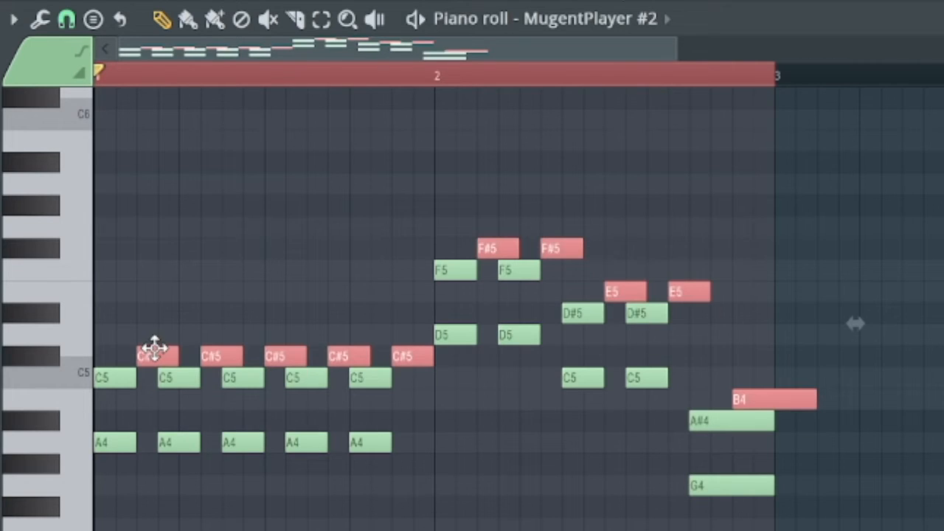
pyautogui.moveTo(153, 351); pyautogui.dragTo(99, 280)
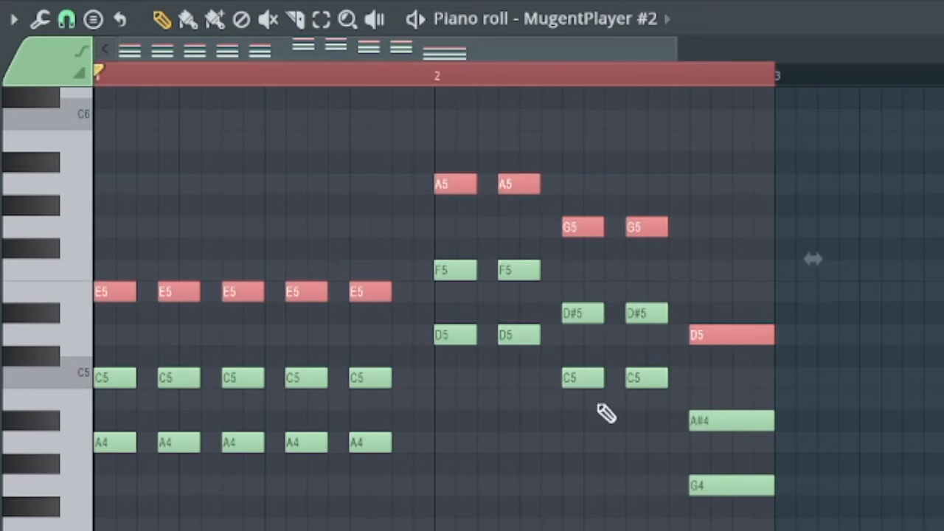
pyautogui.press('space')
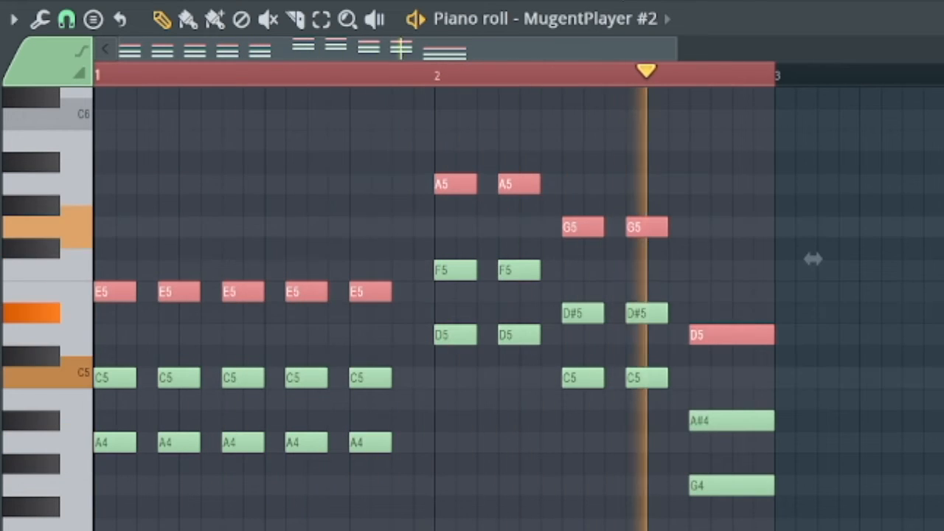
pyautogui.press('space')
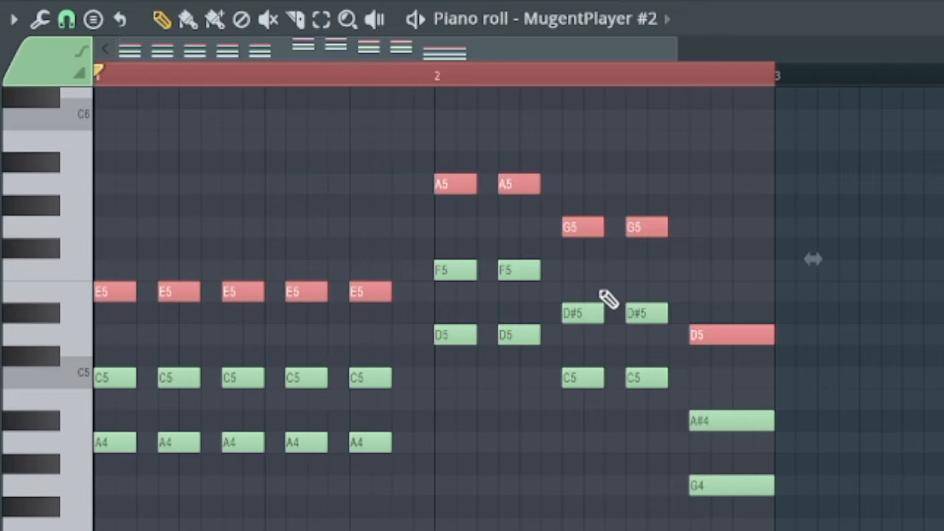
# Raise the two D#5 notes in the second bar's C5–G5 chords by one semitone to E5
pyautogui.moveTo(577, 287); pyautogui.dragTo(657, 312)
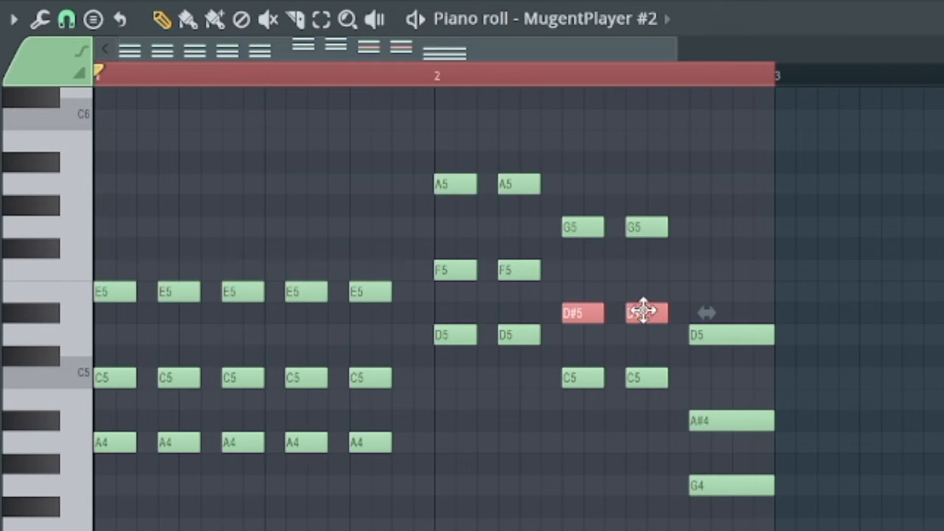
pyautogui.scroll(3, 643, 311)
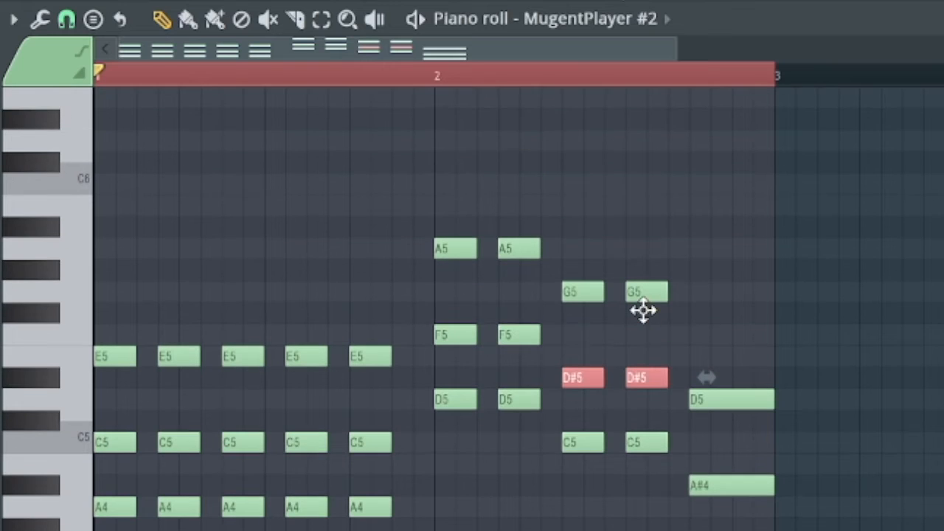
pyautogui.hotkey('ctrl', 'Up')
pyautogui.hotkey('ctrl', 'Down')
pyautogui.hotkey('shift', 'Up')
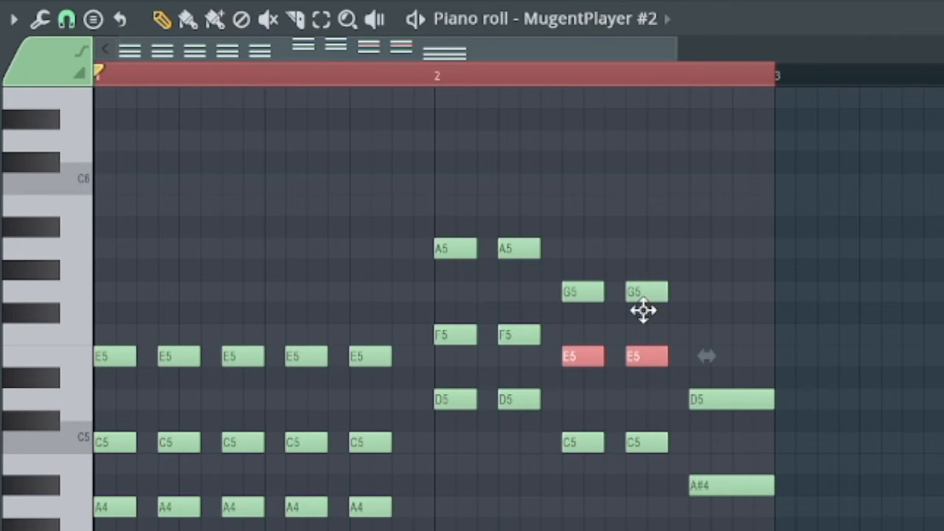
pyautogui.hotkey('shift', 'Down')
pyautogui.hotkey('shift', 'Up')
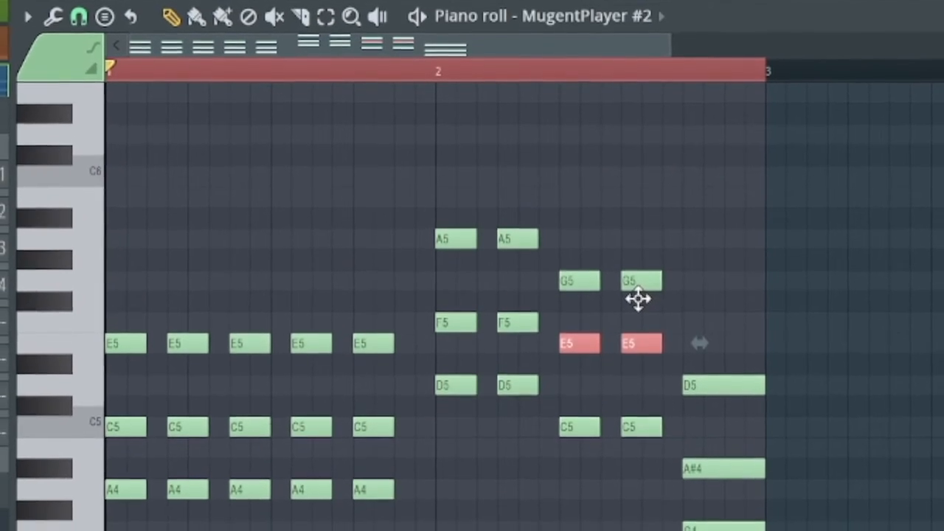
# Raise the A#4 note of the final long chord to B4 and play the corrected chord pattern
pyautogui.moveTo(695, 449); pyautogui.dragTo(699, 428)
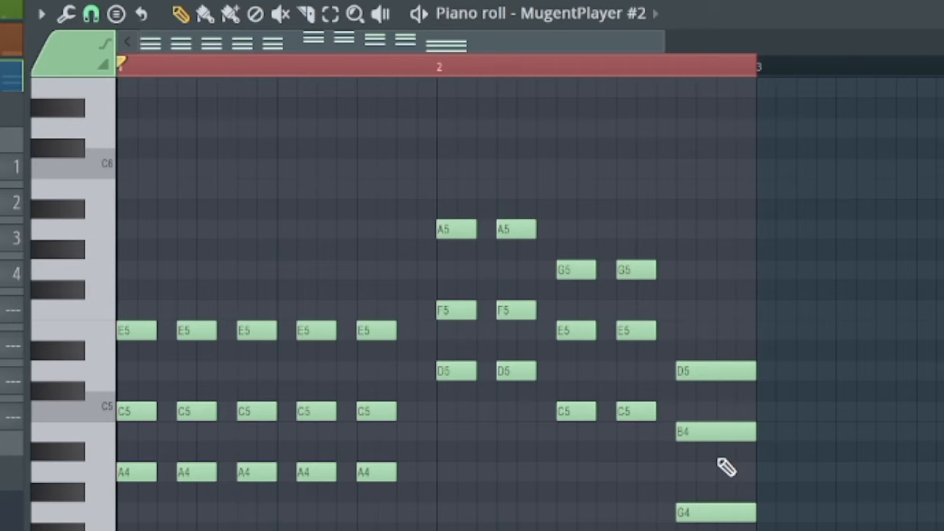
pyautogui.press('space')
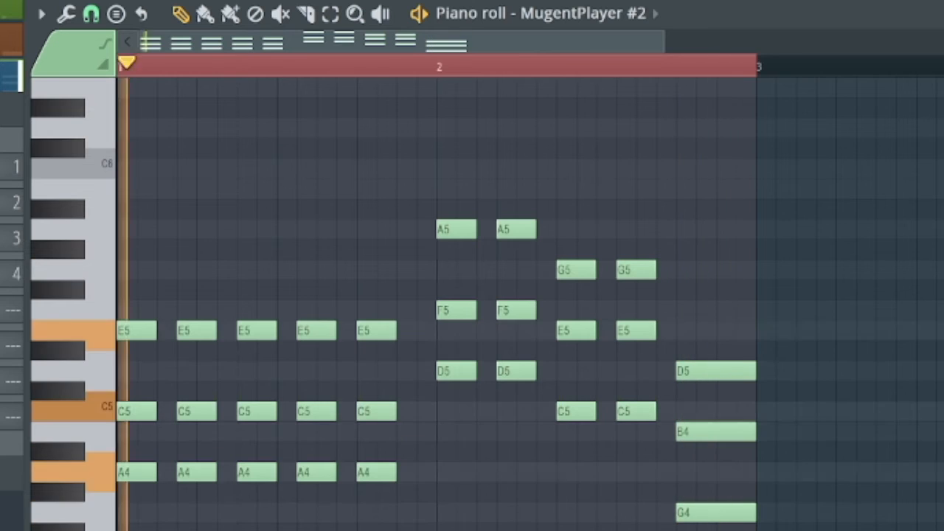
pyautogui.press('space')
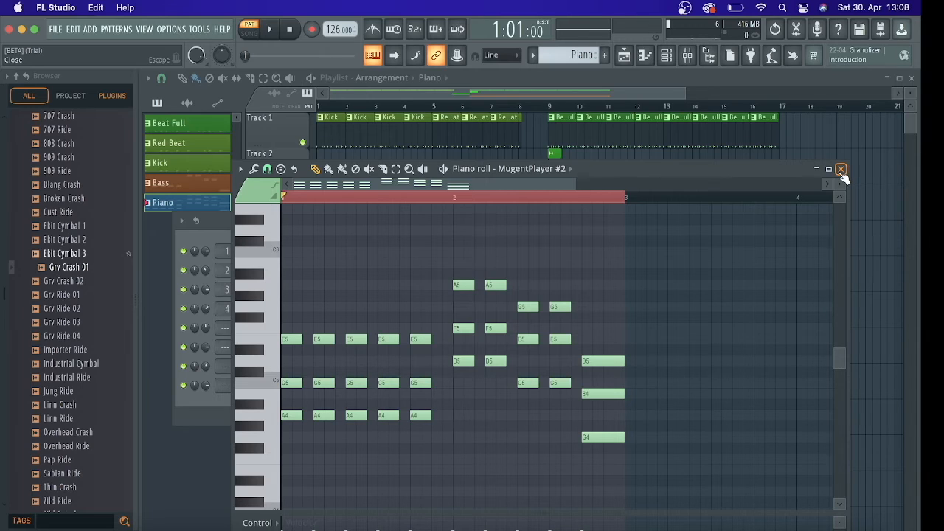
pyautogui.click(840, 170)
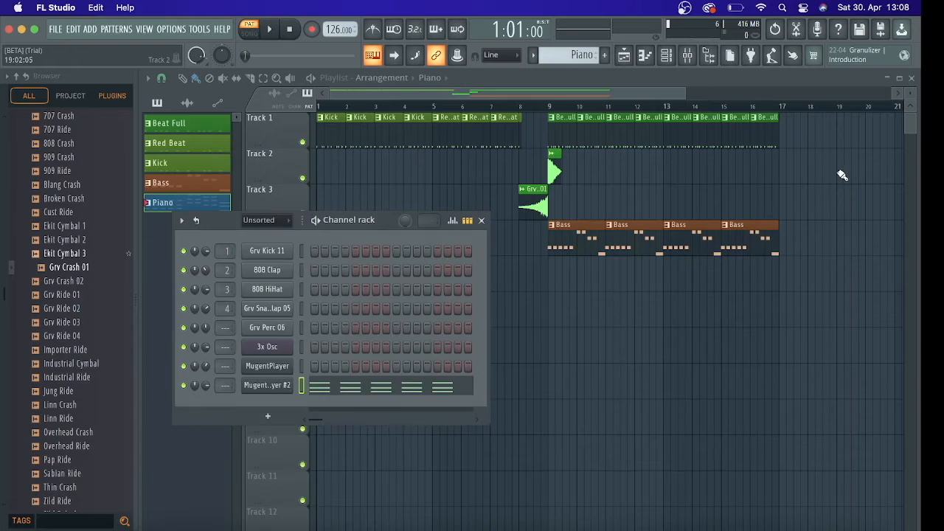
# Place four consecutive Piano clips on Track 5 from bar 9 to bar 17 and play the song from bar 9
pyautogui.click(557, 273)
pyautogui.moveTo(612, 272); pyautogui.dragTo(727, 273)
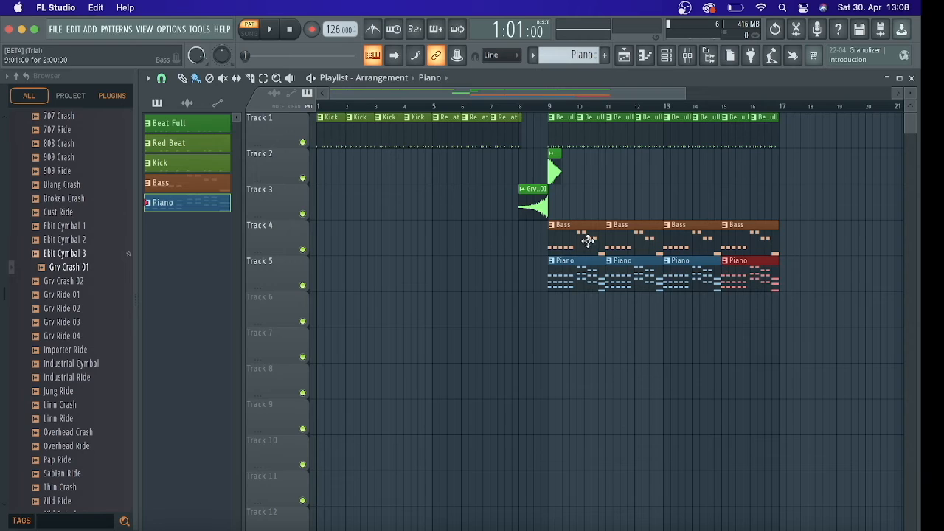
pyautogui.click(550, 107)
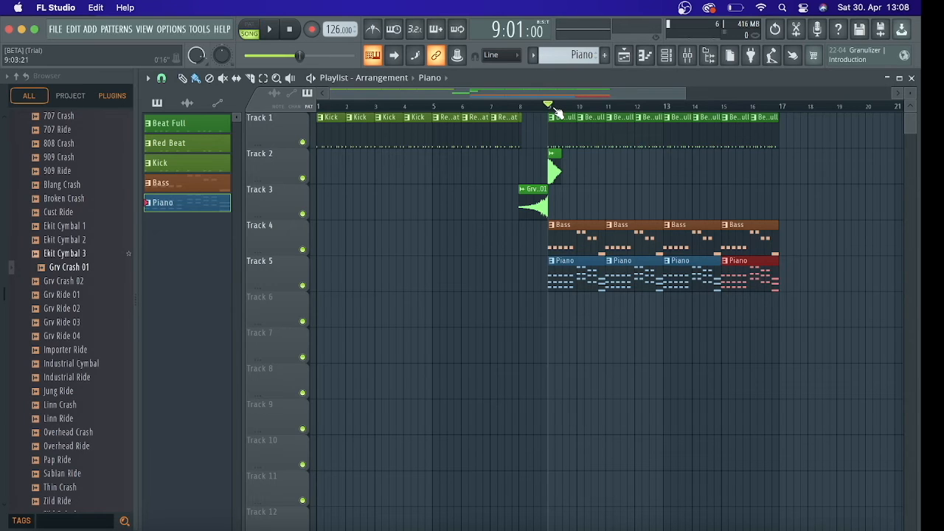
pyautogui.press('space')
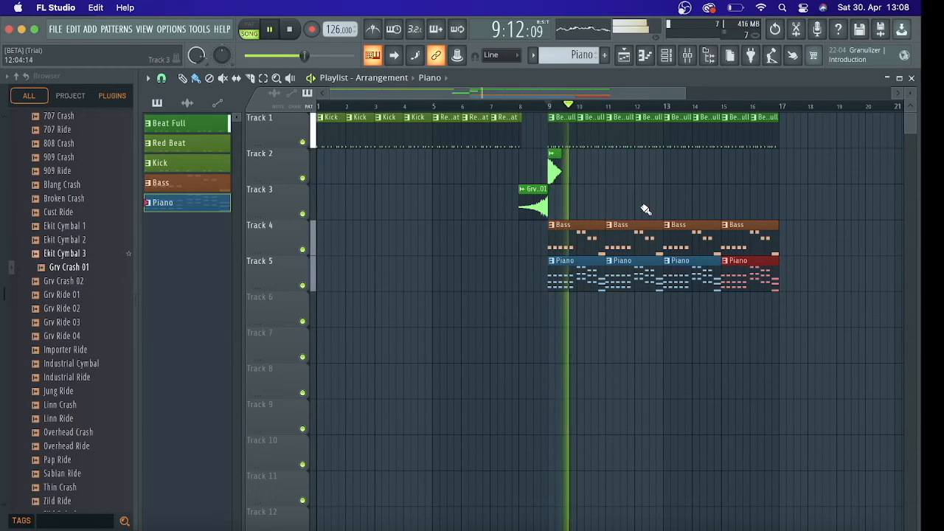
pyautogui.press('space')
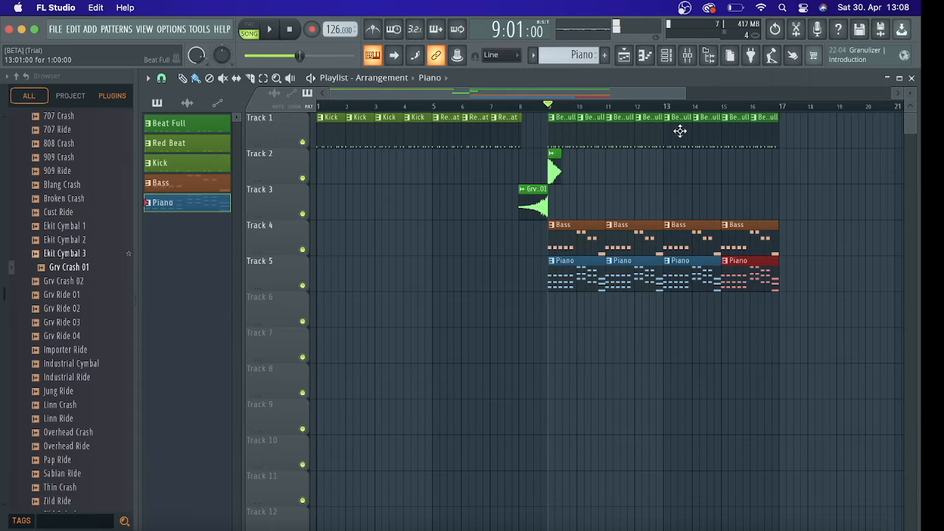
# Open the channel rack and try MugentPlayer #2 channel volumes from 4% up to about 49% during song playback
pyautogui.click(667, 59)
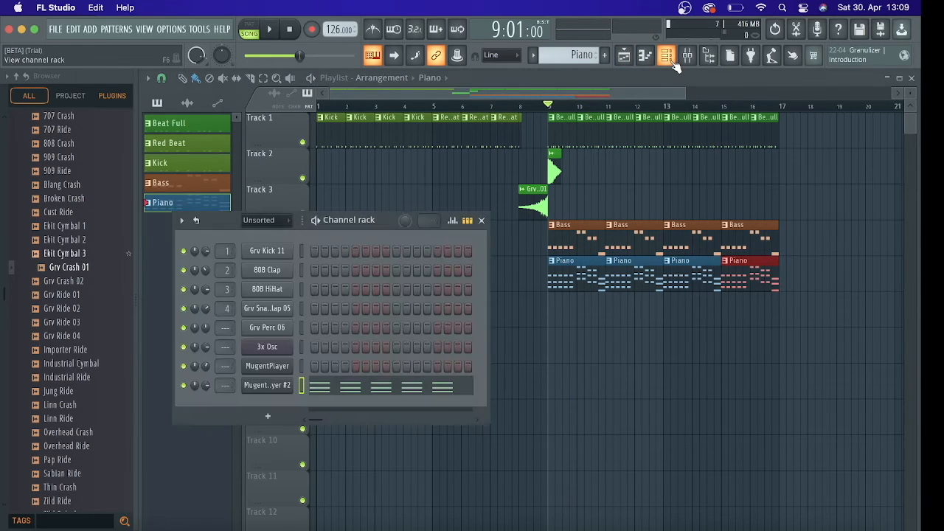
pyautogui.press('space')
pyautogui.press('space')
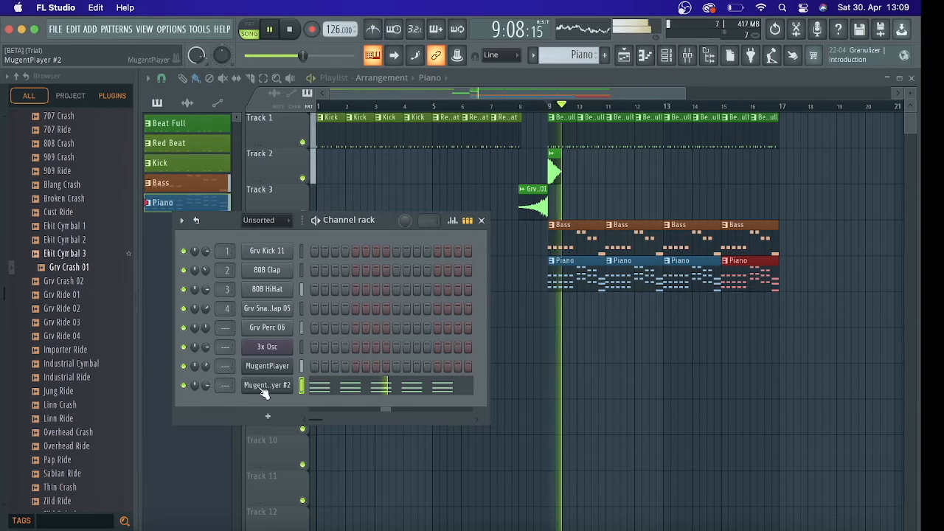
pyautogui.moveTo(205, 385); pyautogui.dragTo(205, 472)
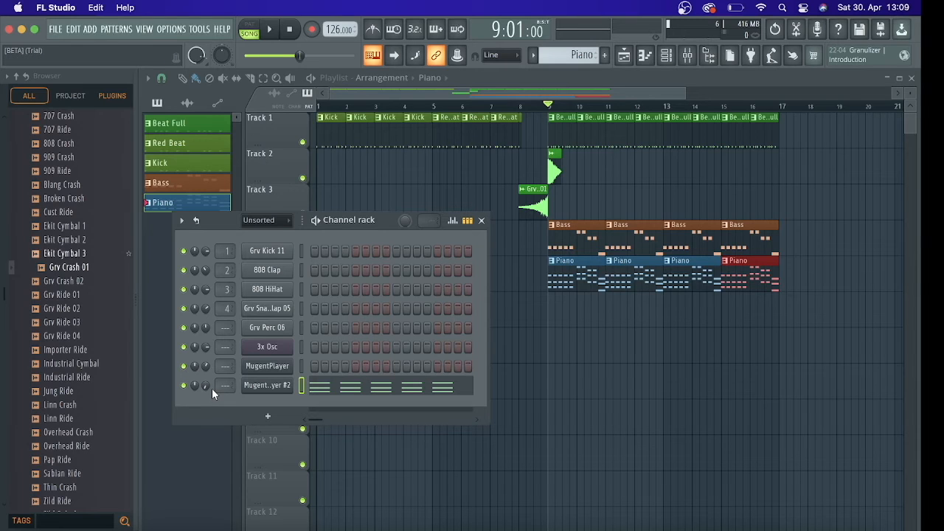
pyautogui.press('space')
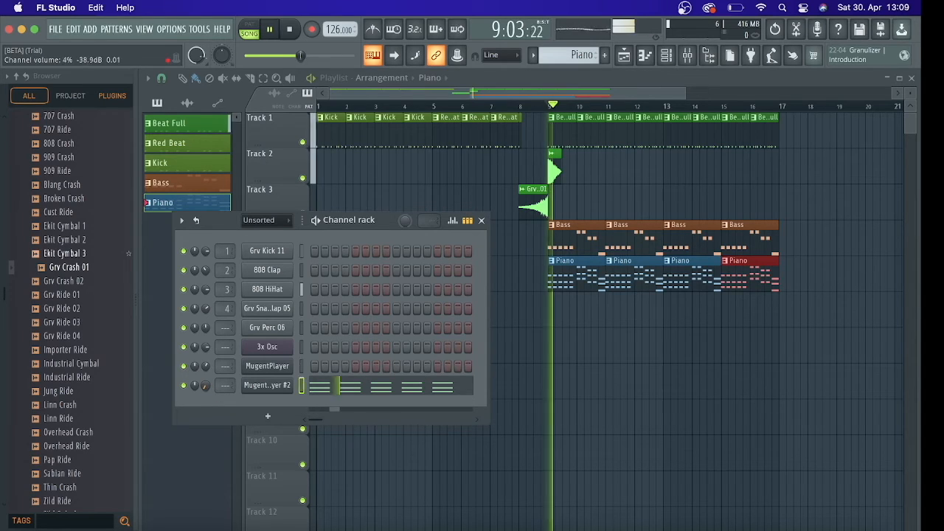
pyautogui.moveTo(202, 386); pyautogui.dragTo(202, 335)
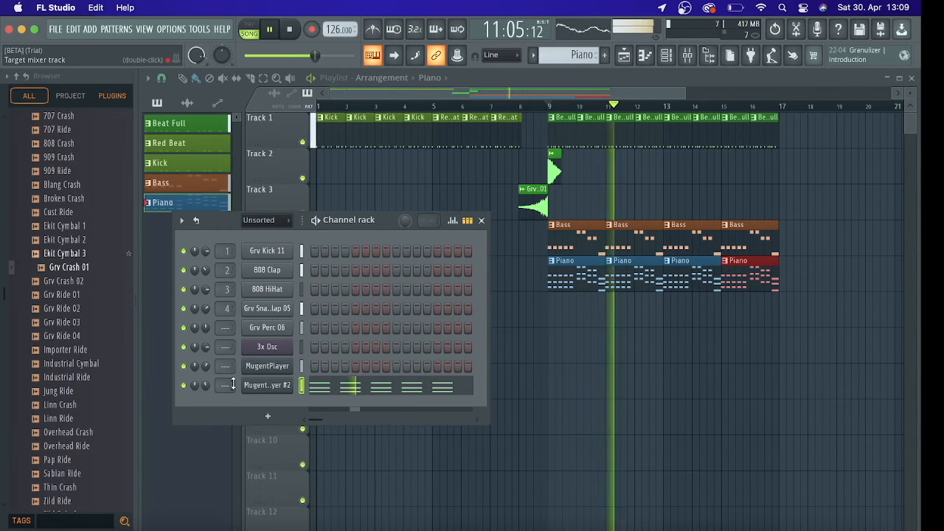
pyautogui.press('space')
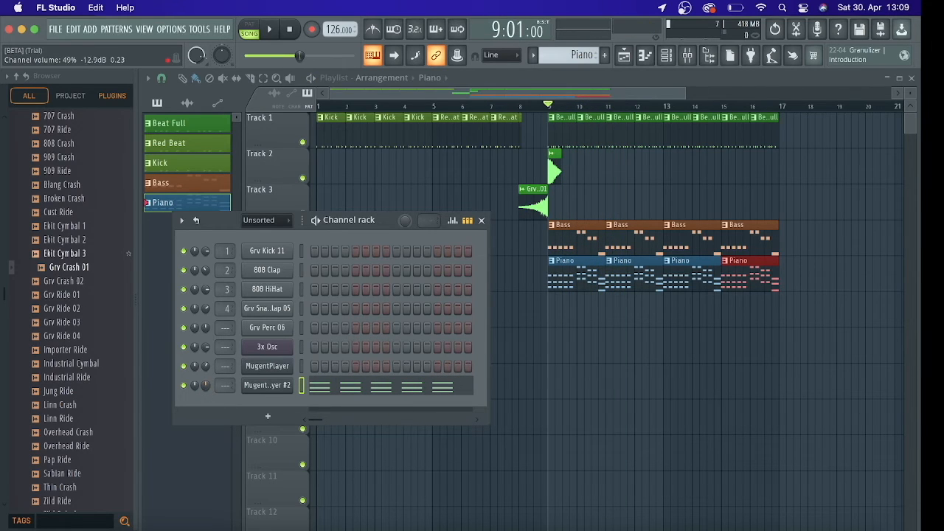
# Adjust the MugentPlayer #2 channel volume to about 41% by ear, close the channel rack and replay from bar 9
pyautogui.press('space')
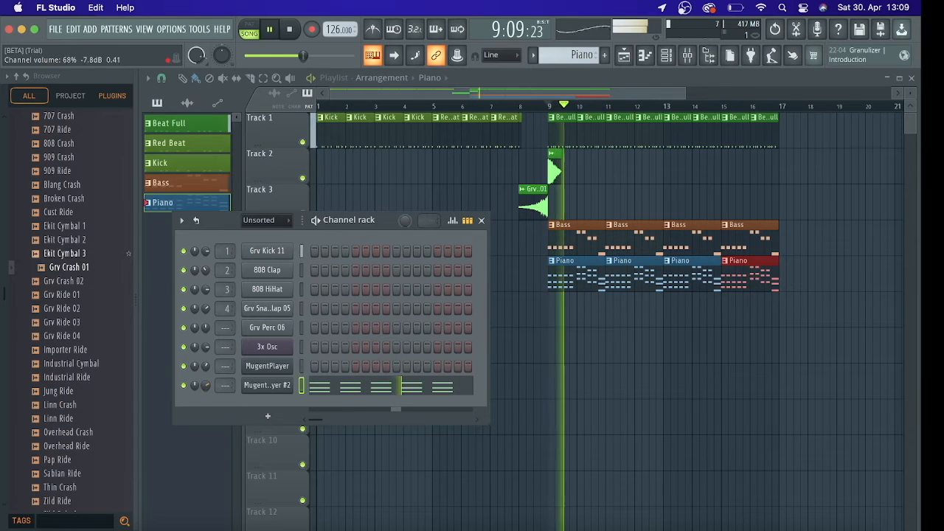
pyautogui.press('space')
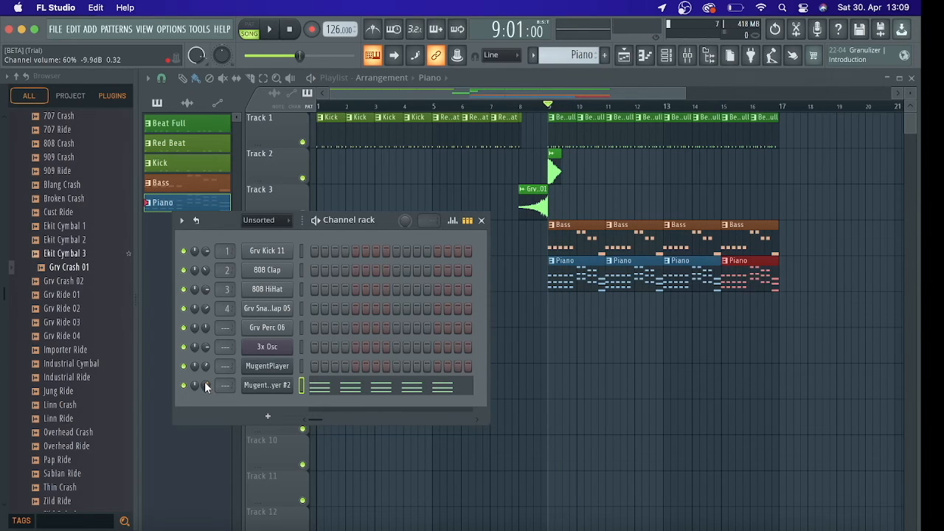
pyautogui.scroll(-10, 205, 381)
pyautogui.press('space')
pyautogui.scroll(4, 205, 387)
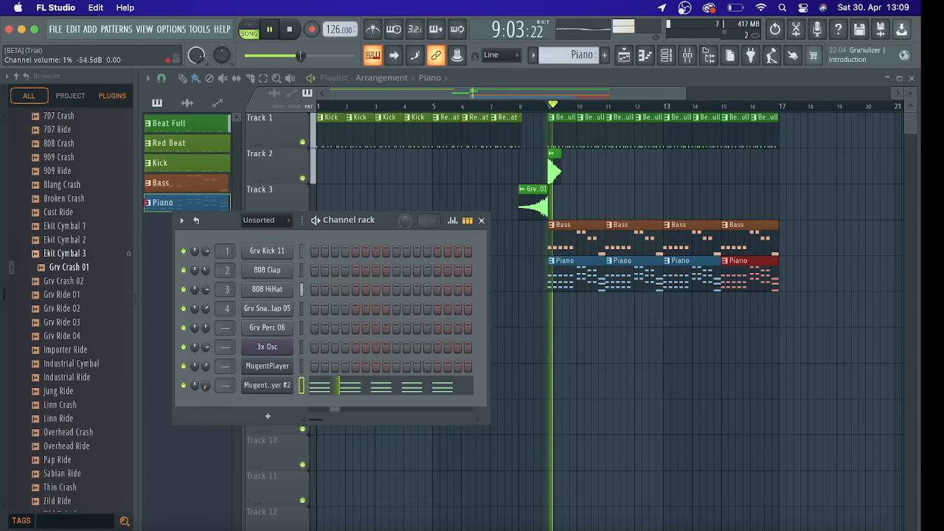
pyautogui.scroll(4, 204, 385)
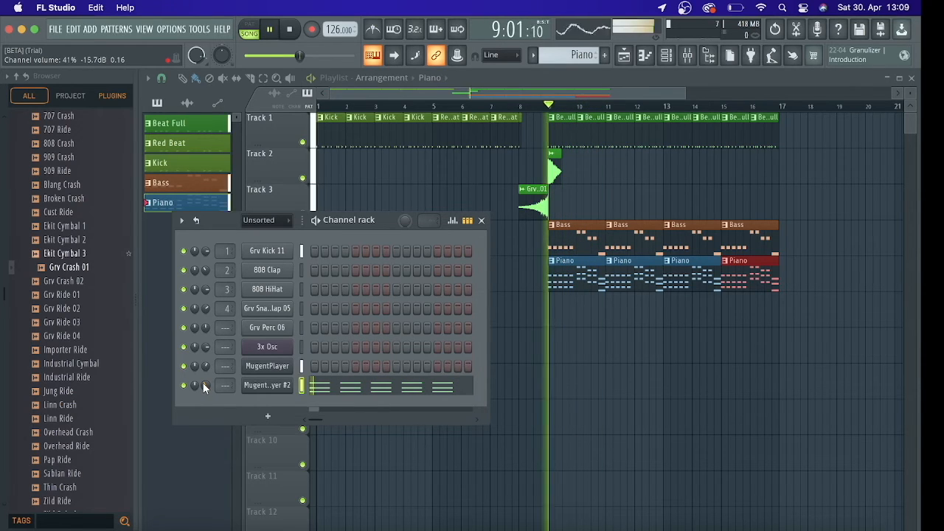
pyautogui.press('space')
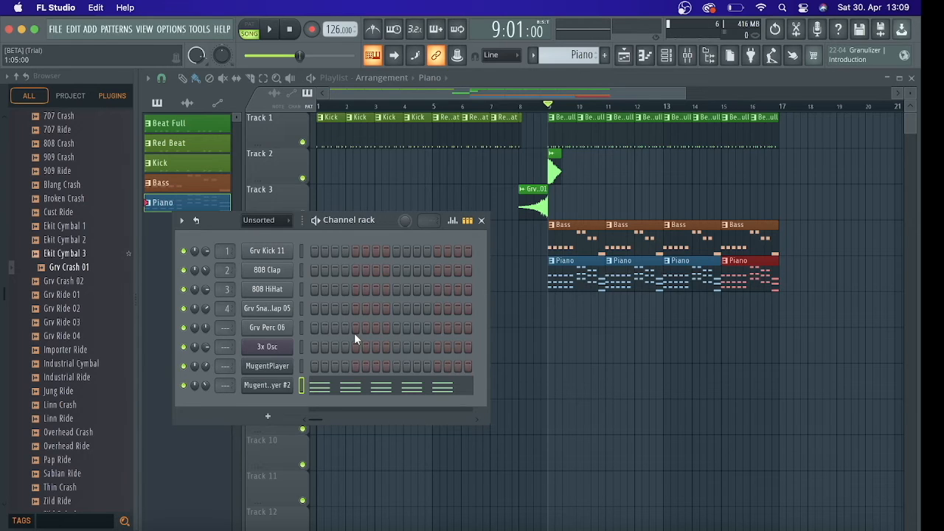
pyautogui.click(482, 222)
pyautogui.press('space')
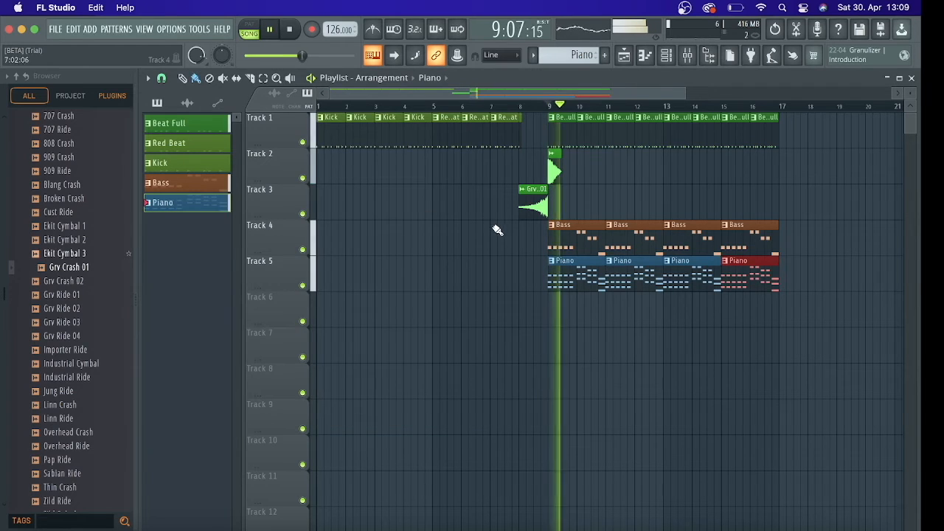
pyautogui.press('space')
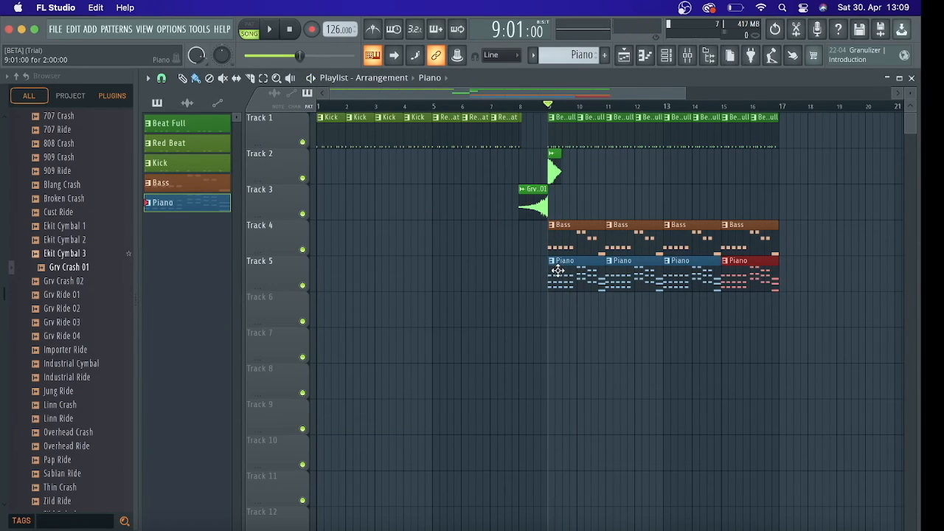
# Open MugentPlayer #2 from the channel rack and show the House Piano instrument's FX settings
pyautogui.click(688, 59)
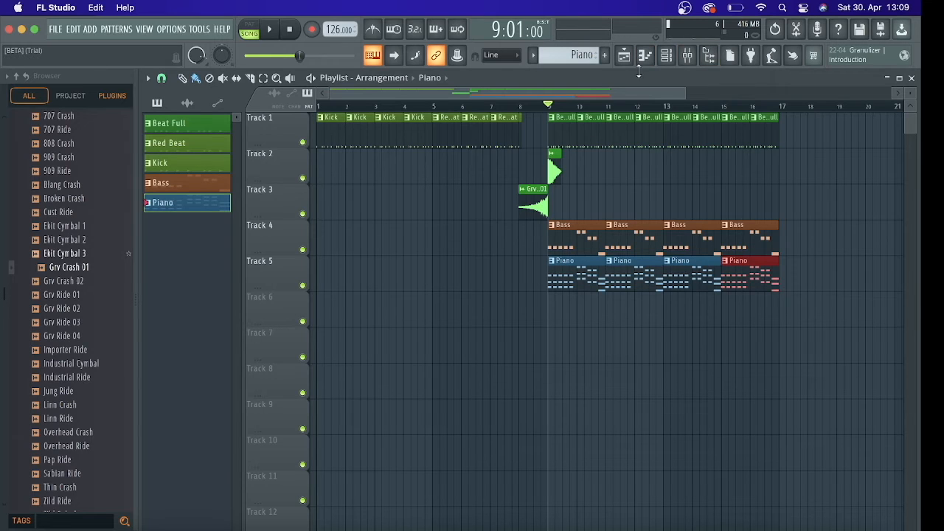
pyautogui.click(673, 64)
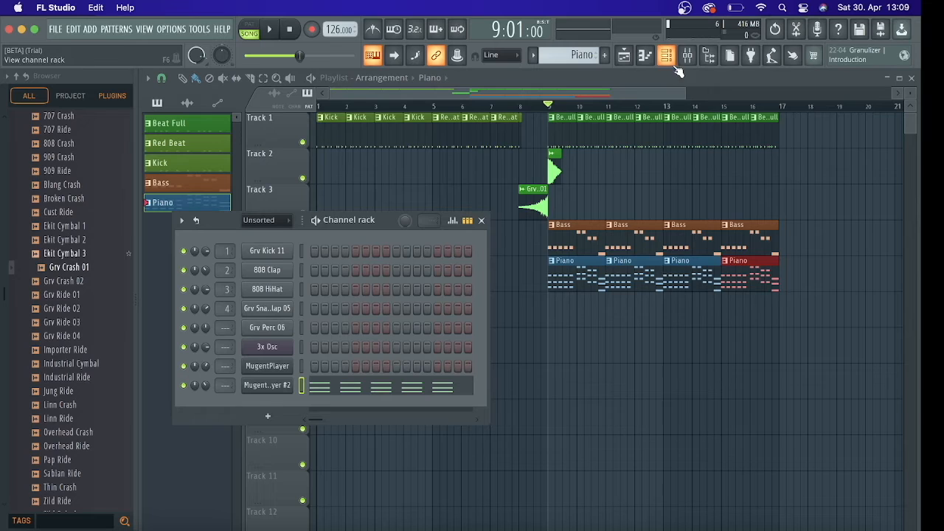
pyautogui.click(273, 386)
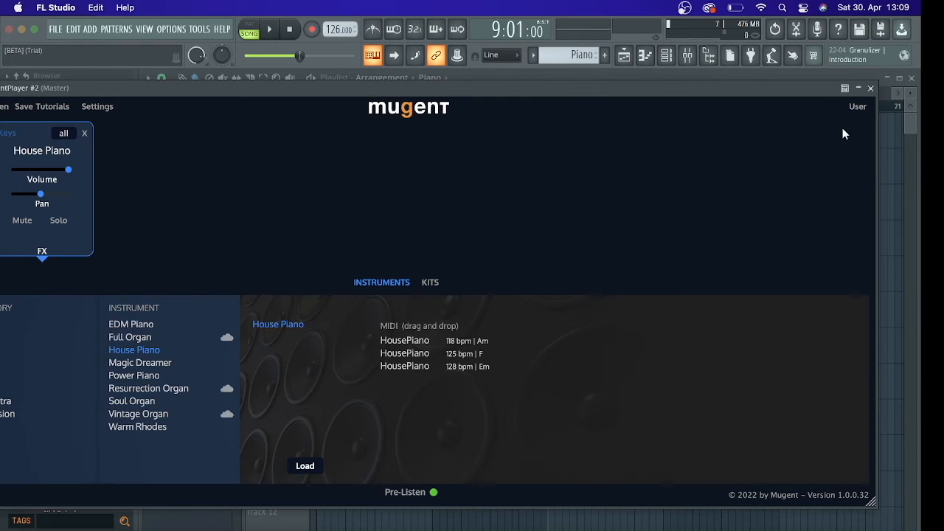
pyautogui.click(871, 87)
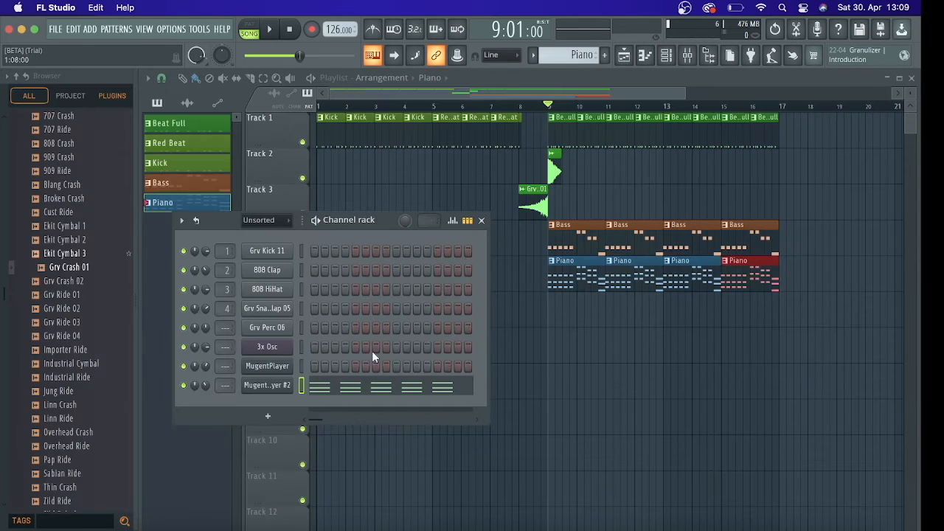
pyautogui.click(267, 390)
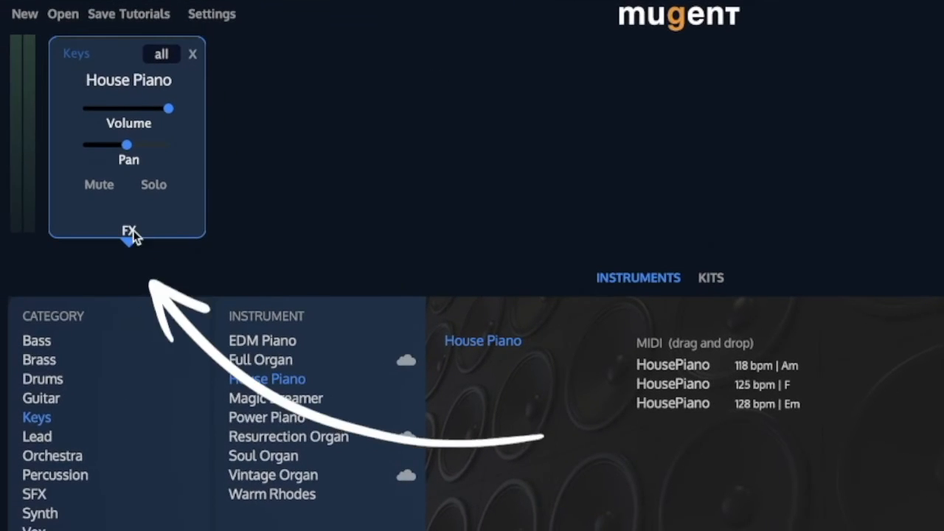
pyautogui.click(112, 234)
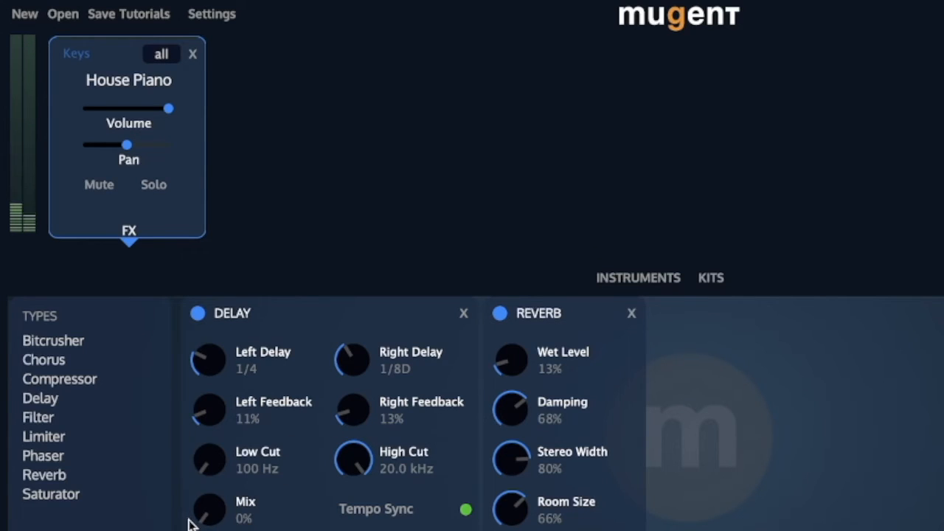
# Set the House Piano delay's Right Delay to 1/8, auditioning it at 41% Mix, and reduce the Mix to 9%
pyautogui.moveTo(210, 522); pyautogui.dragTo(238, 438)
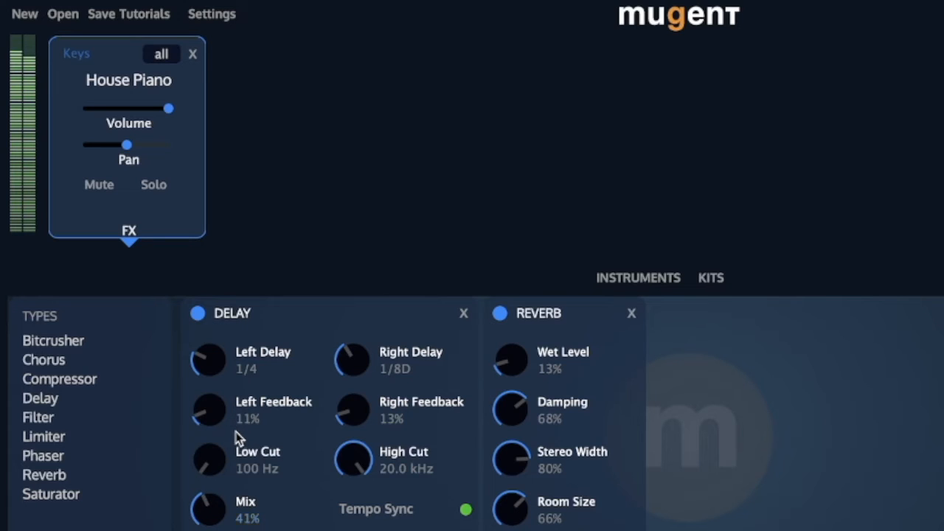
pyautogui.moveTo(361, 355); pyautogui.dragTo(355, 383)
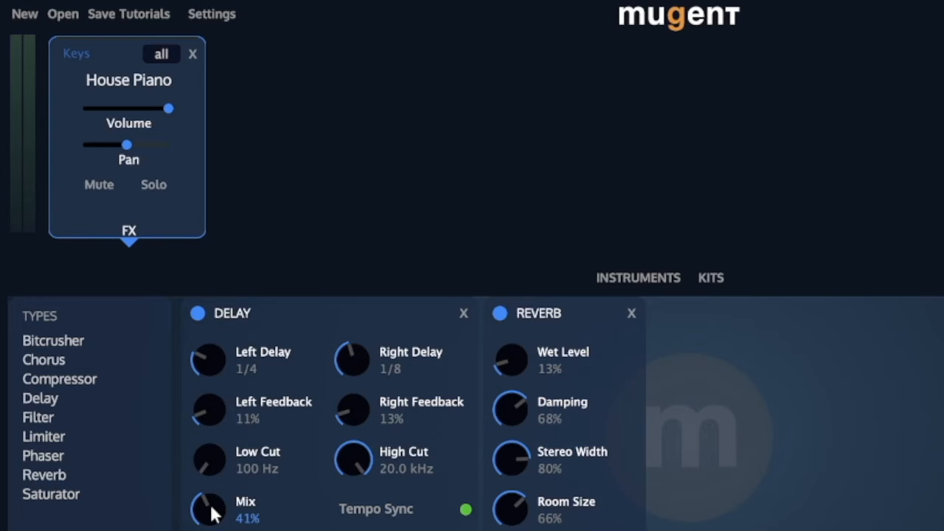
pyautogui.moveTo(212, 515); pyautogui.dragTo(214, 530)
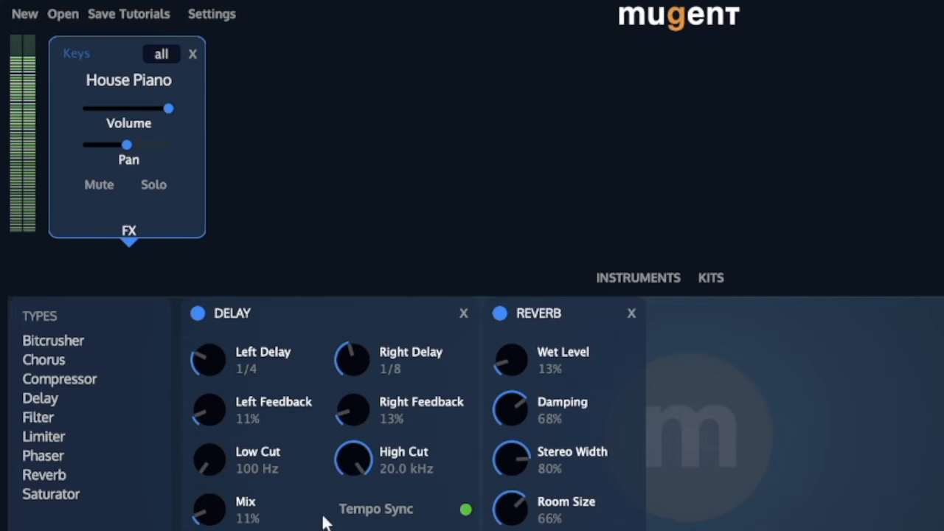
pyautogui.scroll(-2, 213, 509)
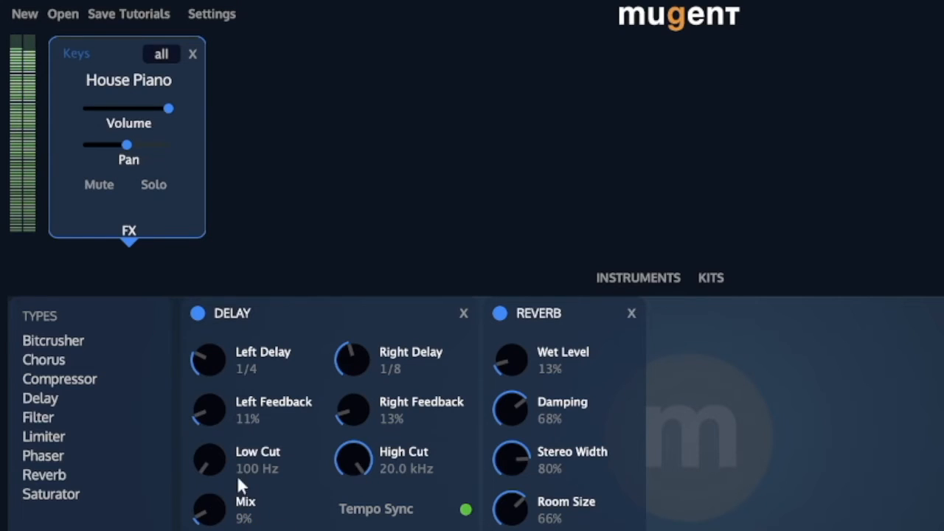
# Set the House Piano delay's Low Cut to 389 Hz, High Cut to 4.8 kHz and Mix to 17%, auditioning 41% Mix on the way
pyautogui.moveTo(210, 472); pyautogui.dragTo(223, 388)
pyautogui.moveTo(349, 487); pyautogui.dragTo(352, 525)
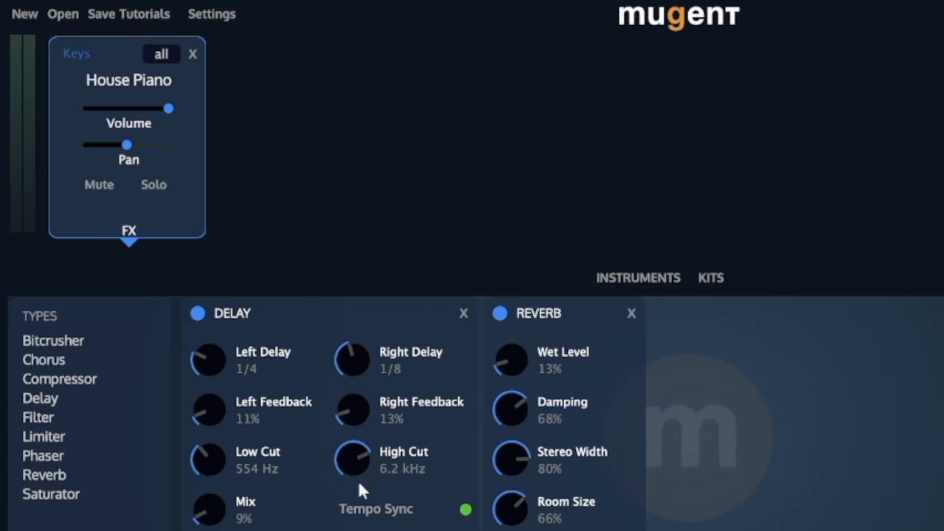
pyautogui.moveTo(211, 506); pyautogui.dragTo(197, 473)
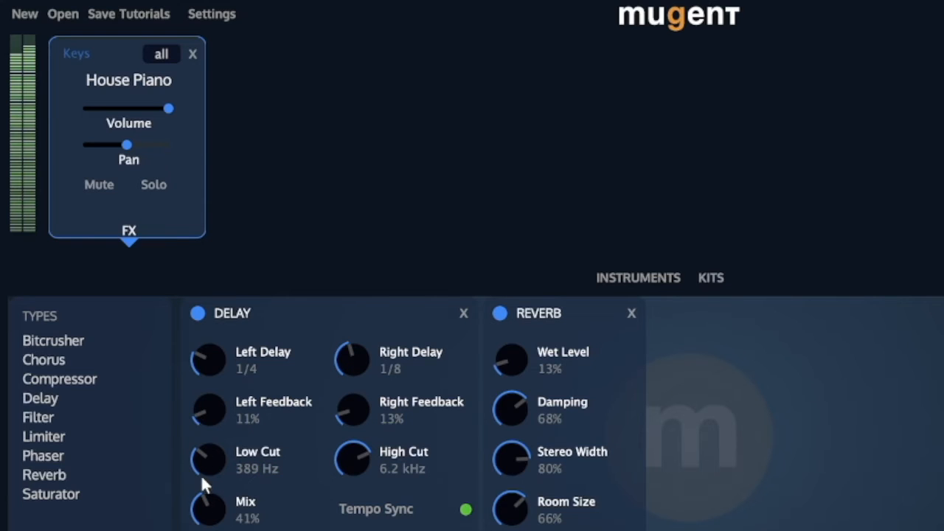
pyautogui.moveTo(341, 465); pyautogui.dragTo(334, 479)
pyautogui.moveTo(210, 502); pyautogui.dragTo(205, 528)
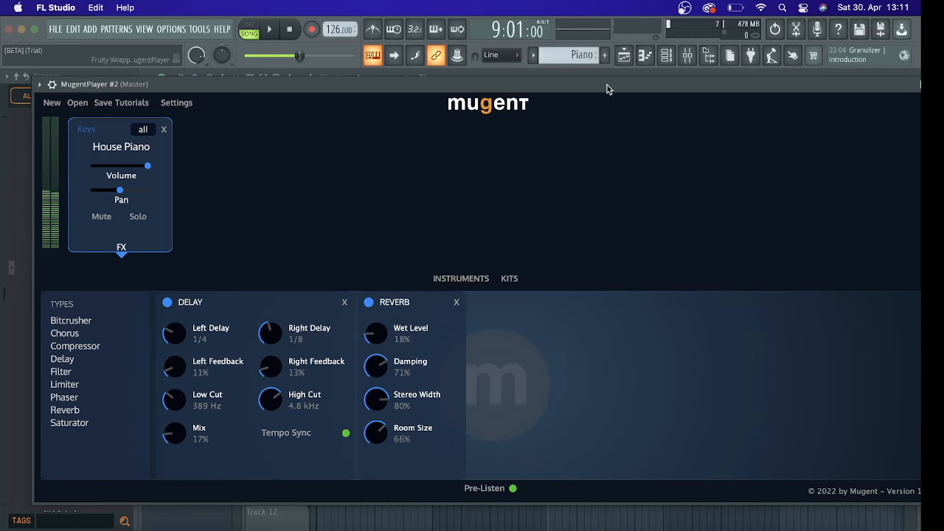
# Close the MugentPlayer #2 window and open the Piano pattern's notes in the piano roll from bar 1
pyautogui.moveTo(886, 82); pyautogui.dragTo(856, 87)
pyautogui.click(918, 90)
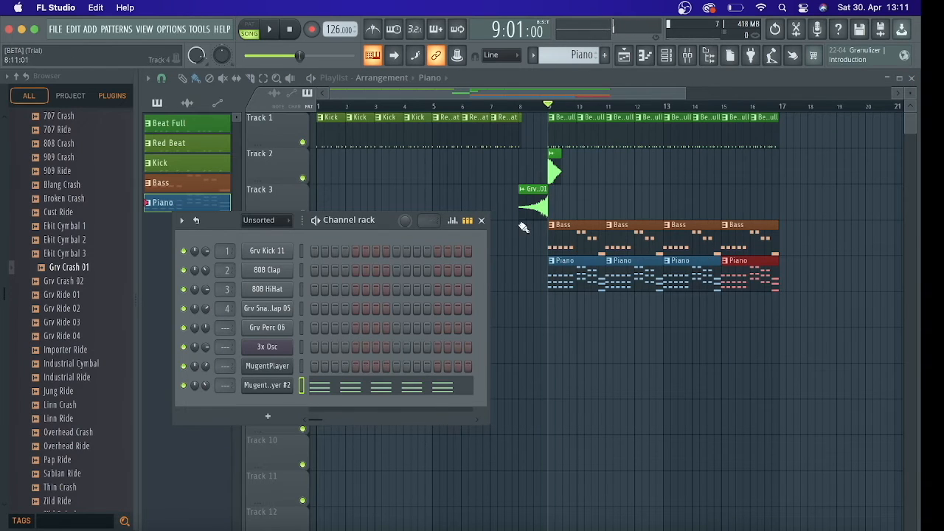
pyautogui.doubleClick(580, 263)
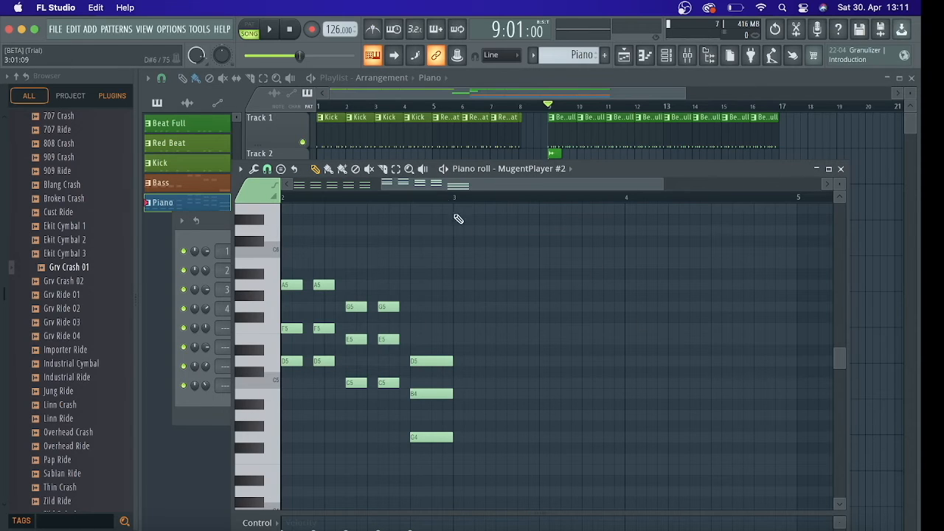
pyautogui.moveTo(476, 187); pyautogui.dragTo(312, 186)
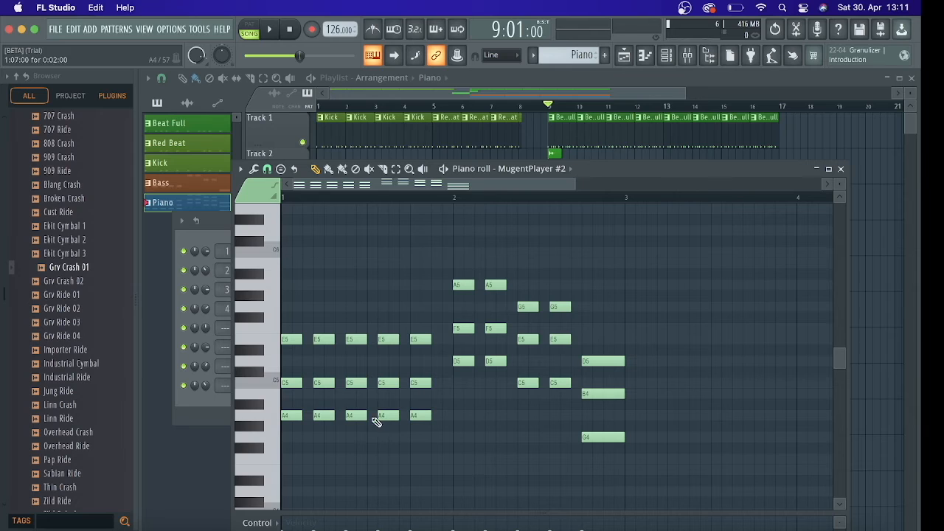
# Try the first bar's A4 notes an octave higher at A5, and return them to A4
pyautogui.moveTo(457, 409); pyautogui.dragTo(311, 451)
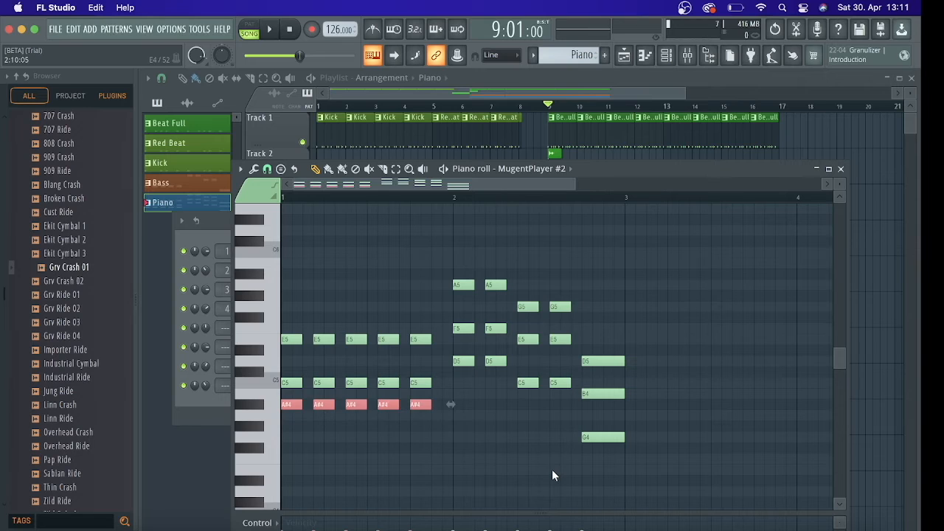
pyautogui.scroll(-1, 552, 476)
pyautogui.hotkey('ctrl', 'Up')
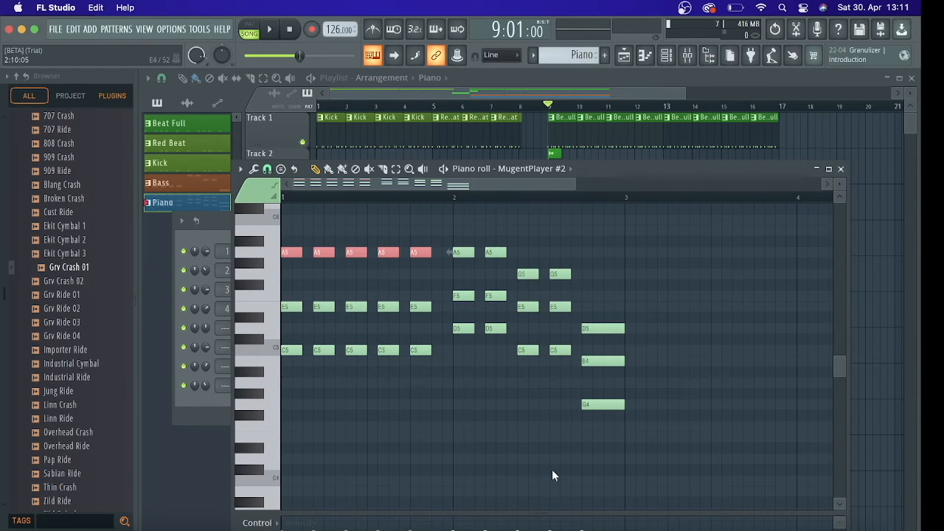
pyautogui.hotkey('ctrl', 'Down')
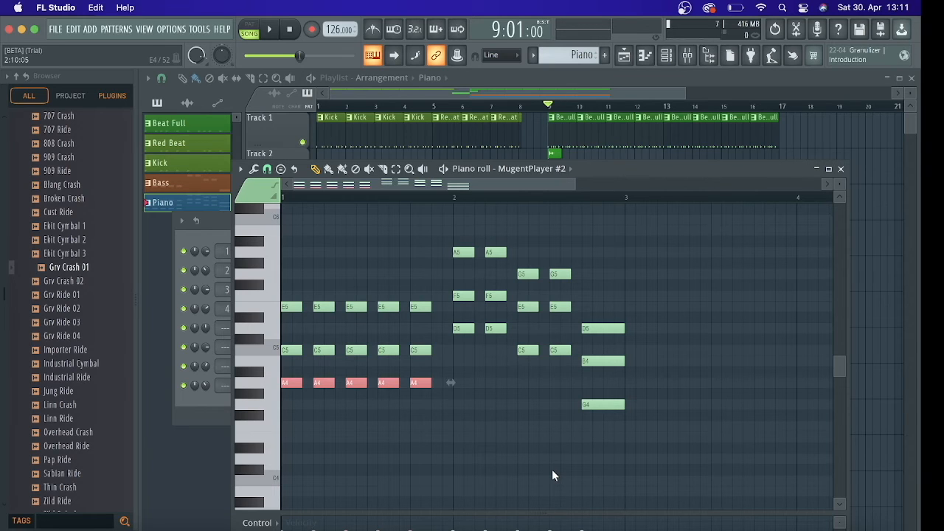
pyautogui.hotkey('ctrl', 'Up')
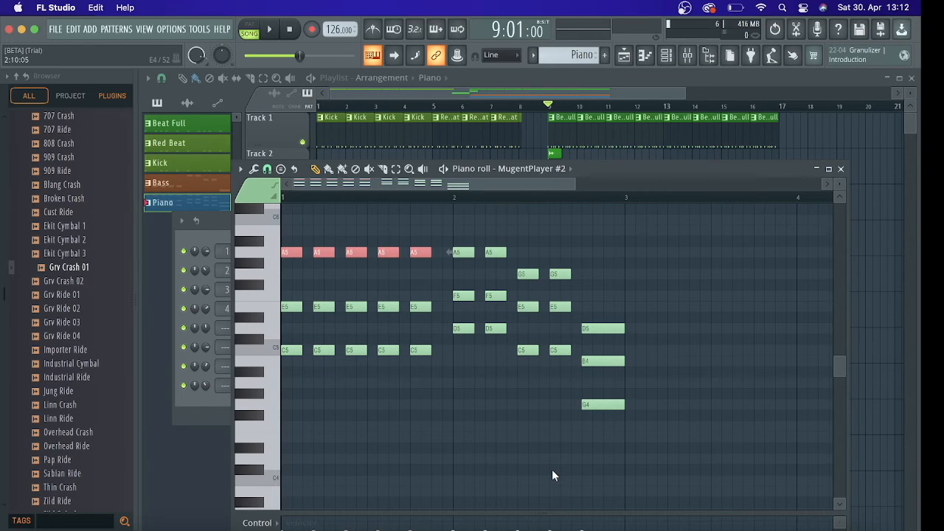
pyautogui.hotkey('ctrl', 'Down')
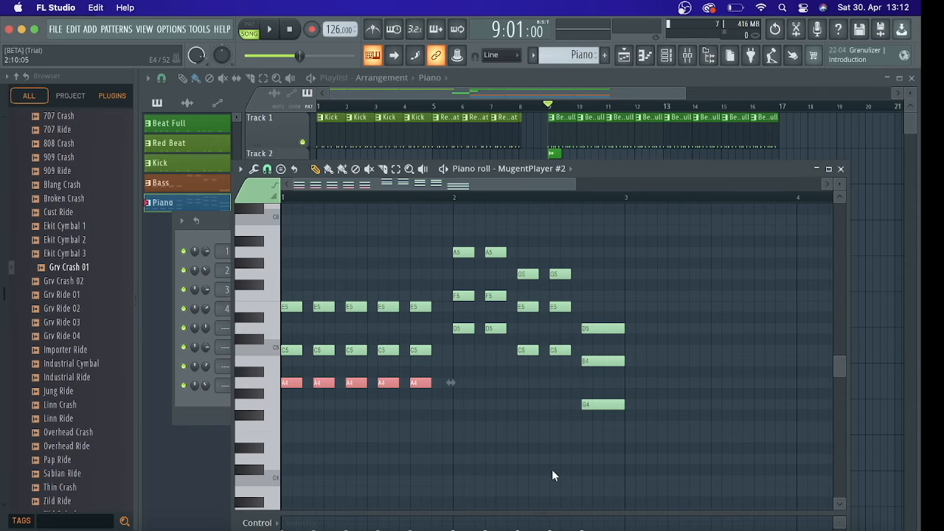
# Compare the first bar's A notes at A5 and A4 by switching octaves while playing the song from bar 9
pyautogui.press('space')
pyautogui.hotkey('ctrl', 'Up')
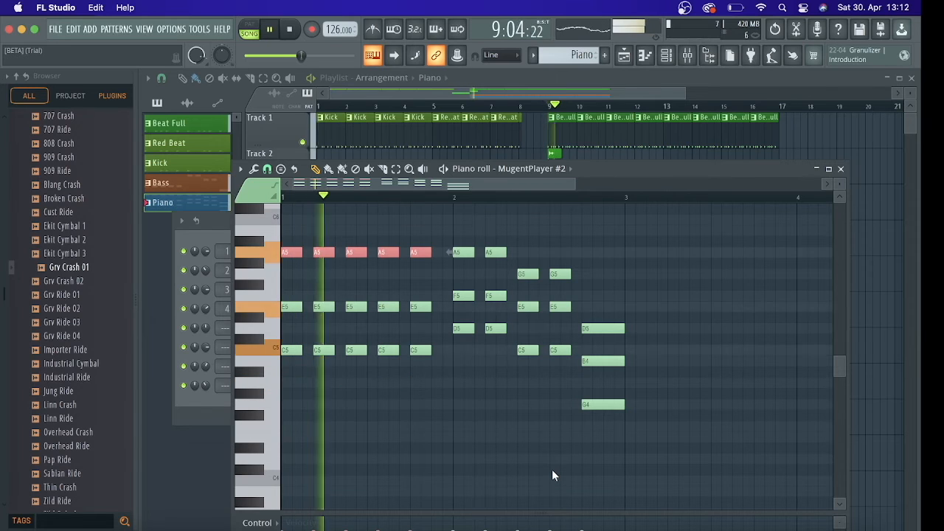
pyautogui.hotkey('ctrl', 'Down')
pyautogui.press('space')
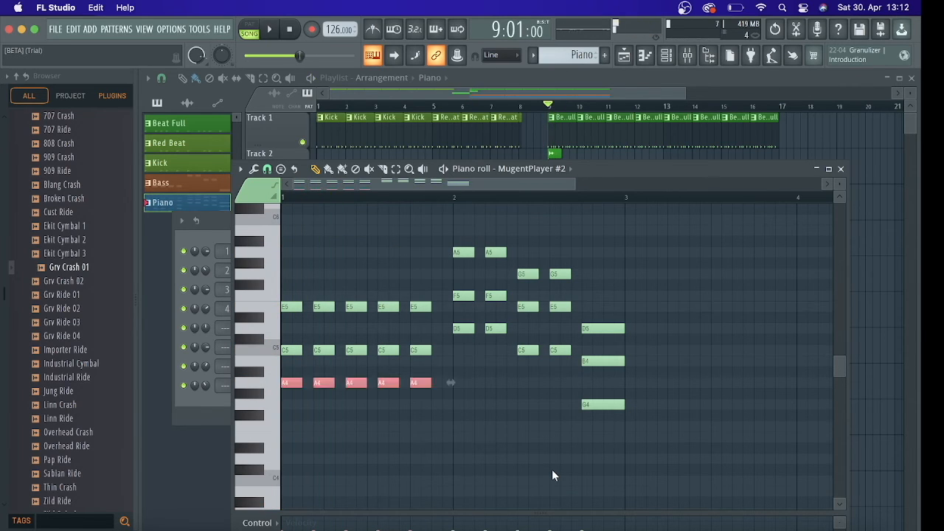
pyautogui.hotkey('ctrl', 'Up')
pyautogui.press('space')
pyautogui.press('space')
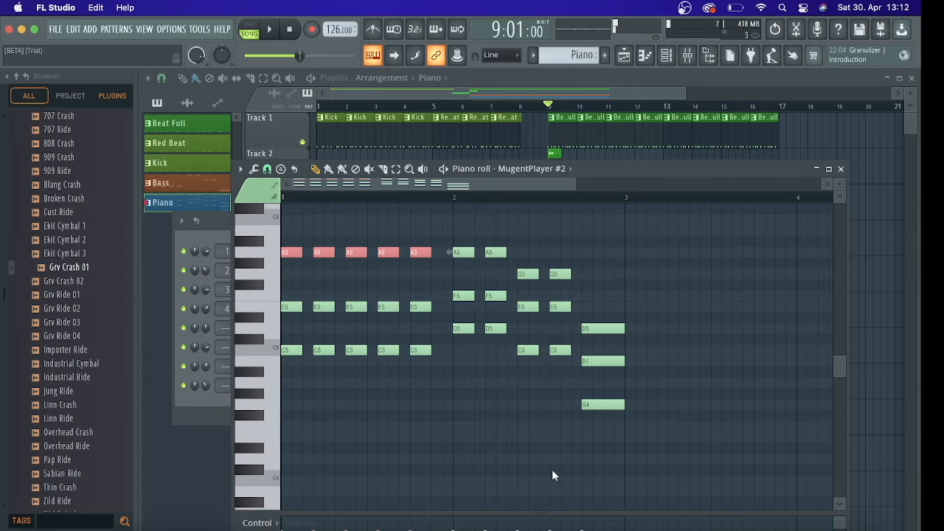
pyautogui.press('space')
pyautogui.hotkey('ctrl', 'Down')
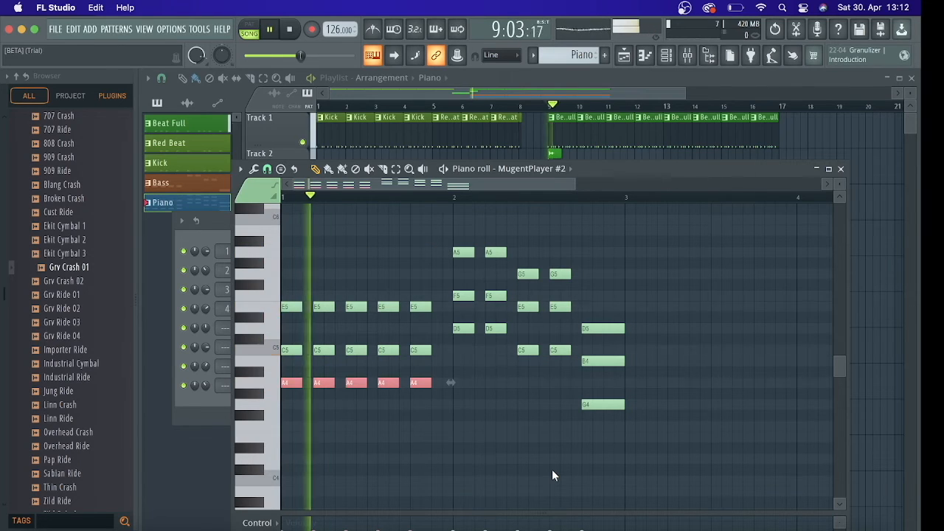
pyautogui.press('space')
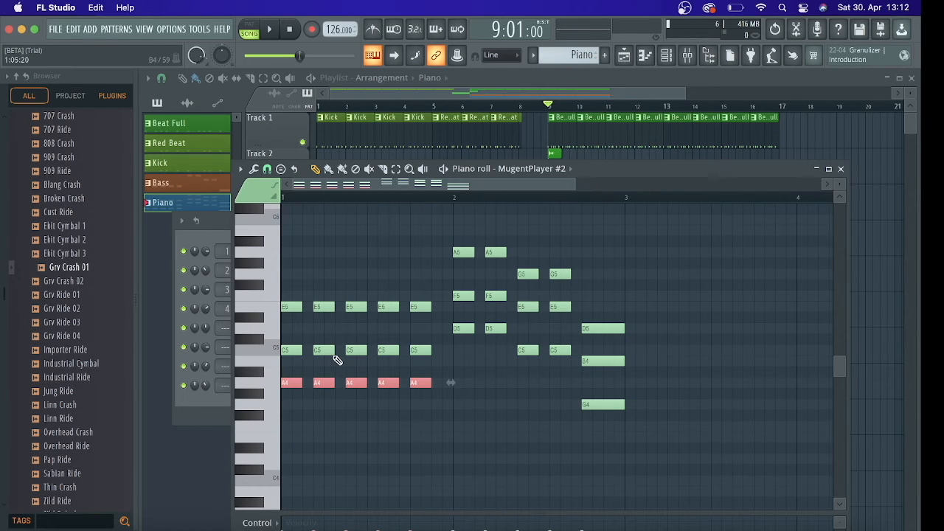
pyautogui.press('space')
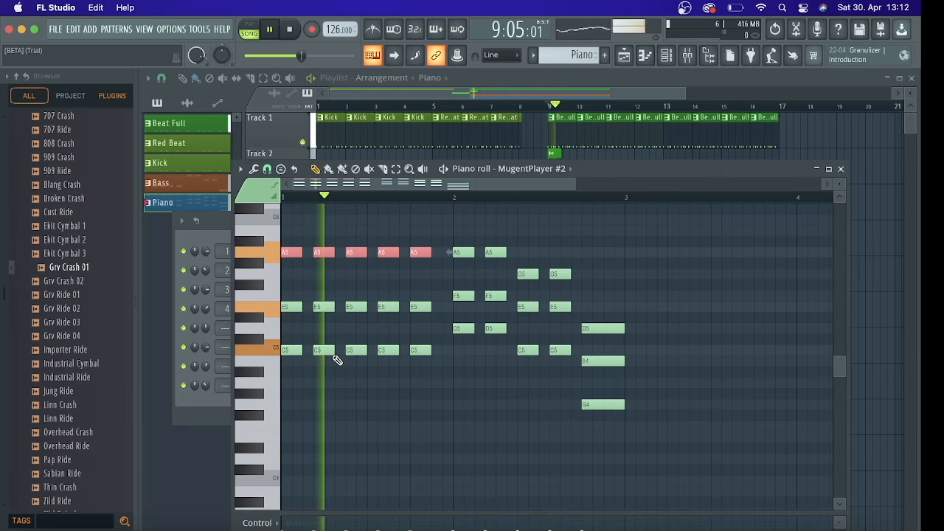
pyautogui.press('space')
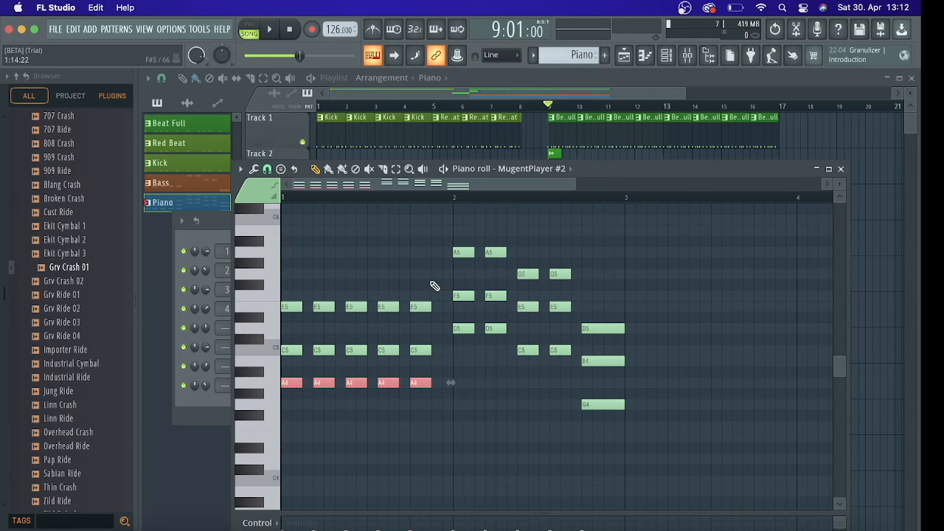
# Try the first bar's E5 notes at E4 and without them during playback, undo both changes and replay
pyautogui.moveTo(434, 274); pyautogui.dragTo(300, 316)
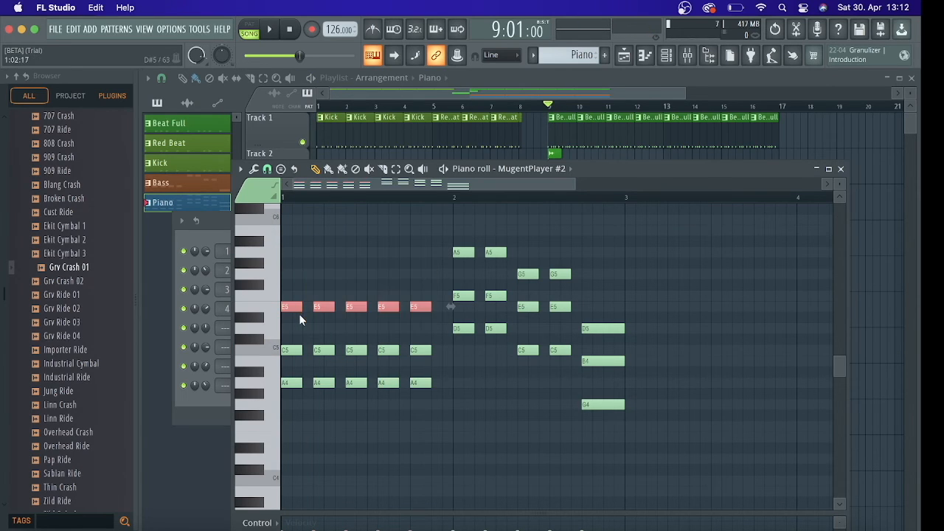
pyautogui.hotkey('ctrl', 'Down')
pyautogui.press('space')
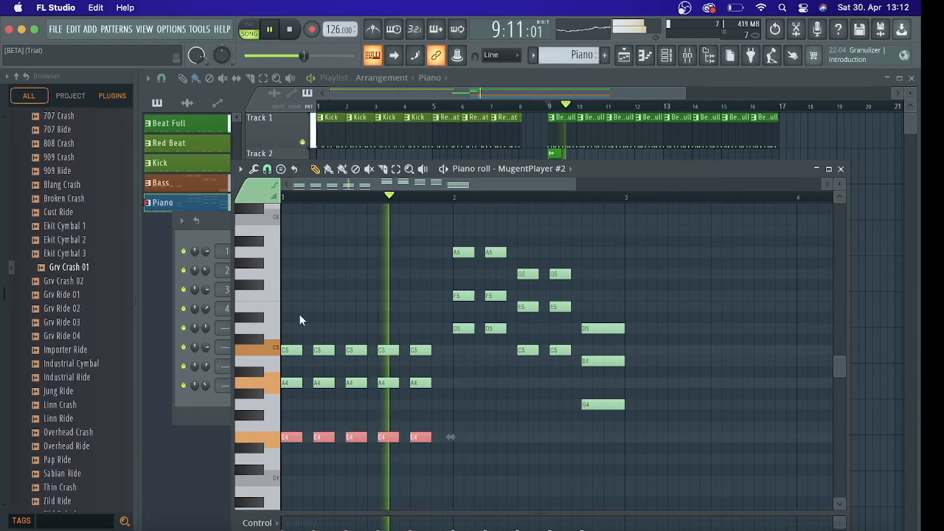
pyautogui.press('space')
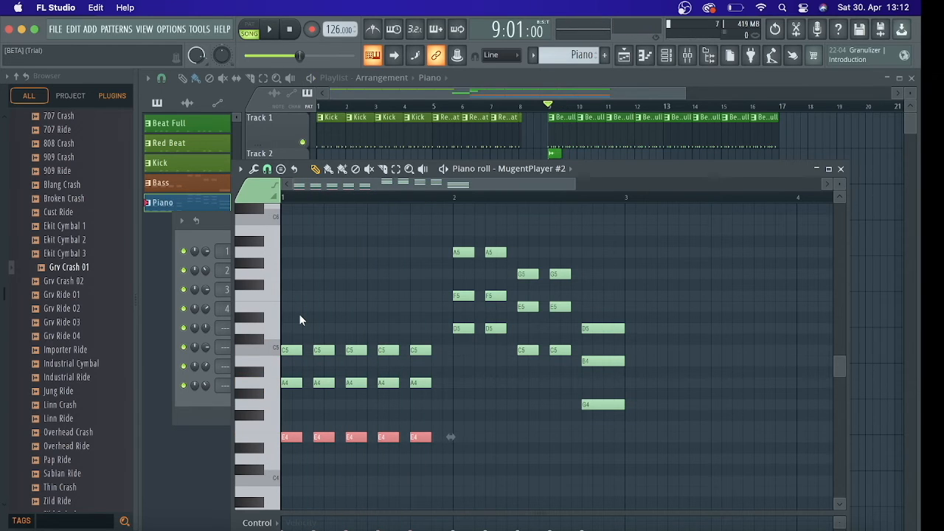
pyautogui.press('Delete')
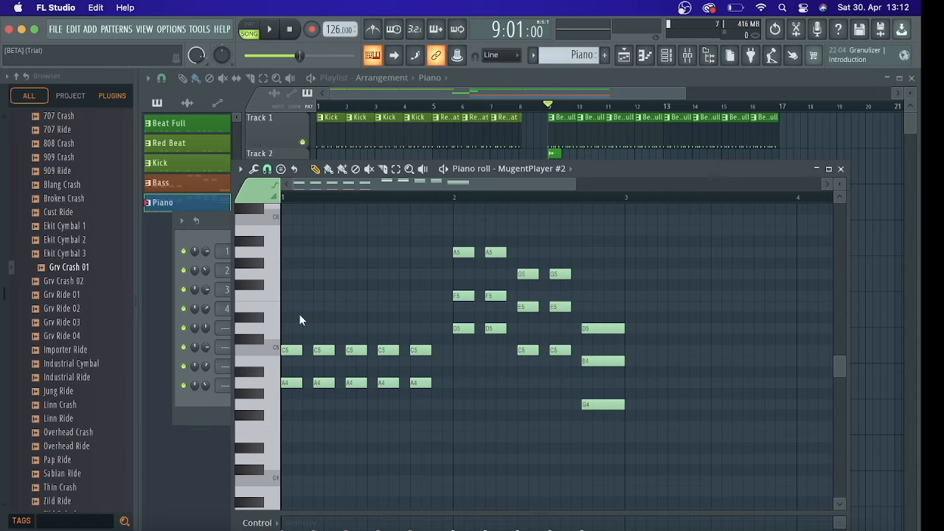
pyautogui.hotkey('ctrl', 'z')
pyautogui.hotkey('ctrl', 'z')
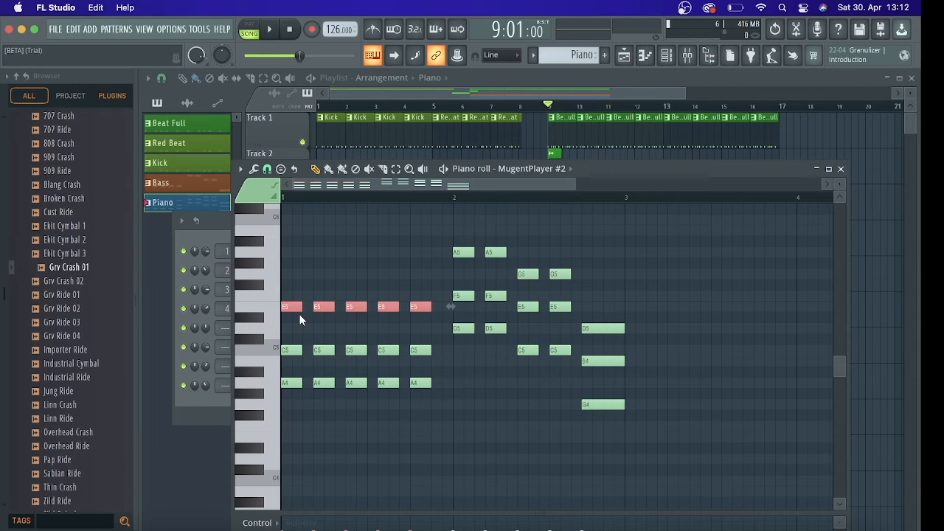
pyautogui.press('space')
pyautogui.press('space')
# Transpose the second bar's A5, F5 and G5 notes down an octave and play the arrangement from bar 9
pyautogui.moveTo(435, 226); pyautogui.dragTo(625, 296)
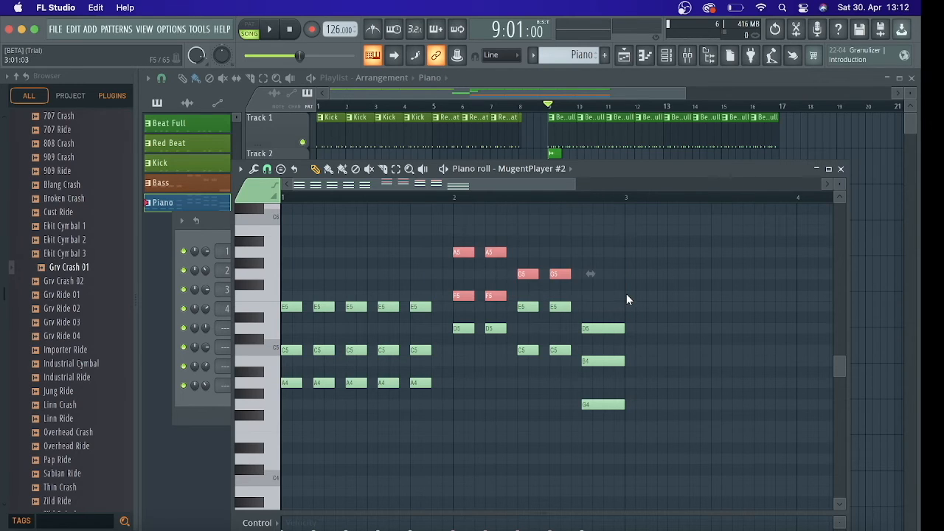
pyautogui.hotkey('ctrl', 'Down')
pyautogui.press('space')
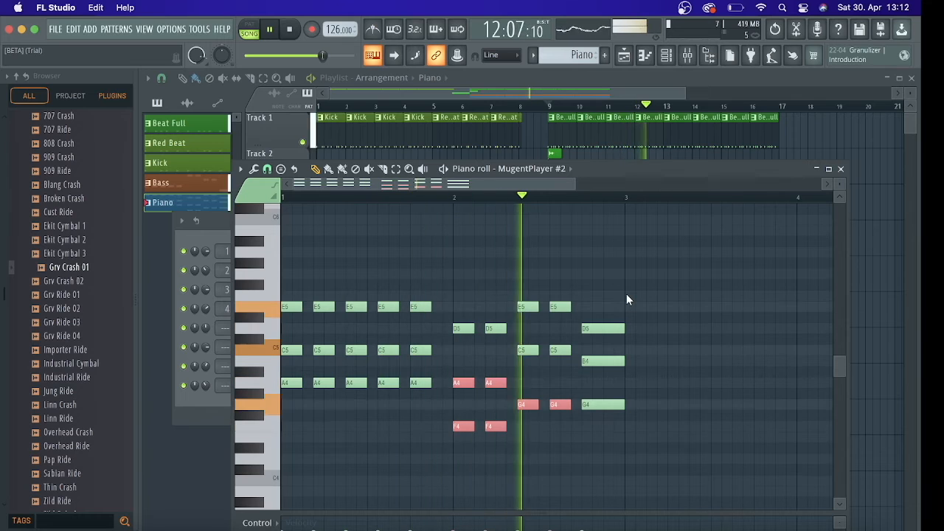
pyautogui.press('space')
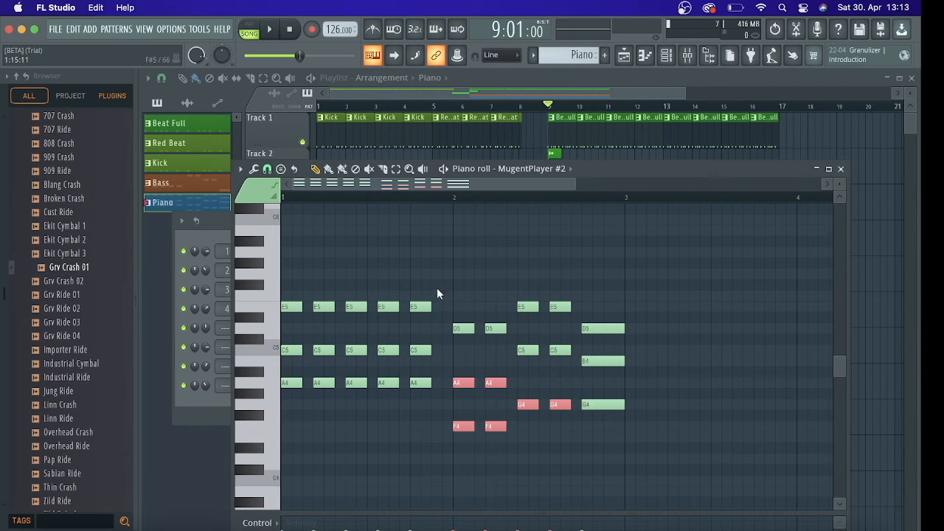
# Transpose the first bar's five E5 notes down an octave to E4 and audition the chords from bar 9
pyautogui.moveTo(440, 282); pyautogui.dragTo(295, 305)
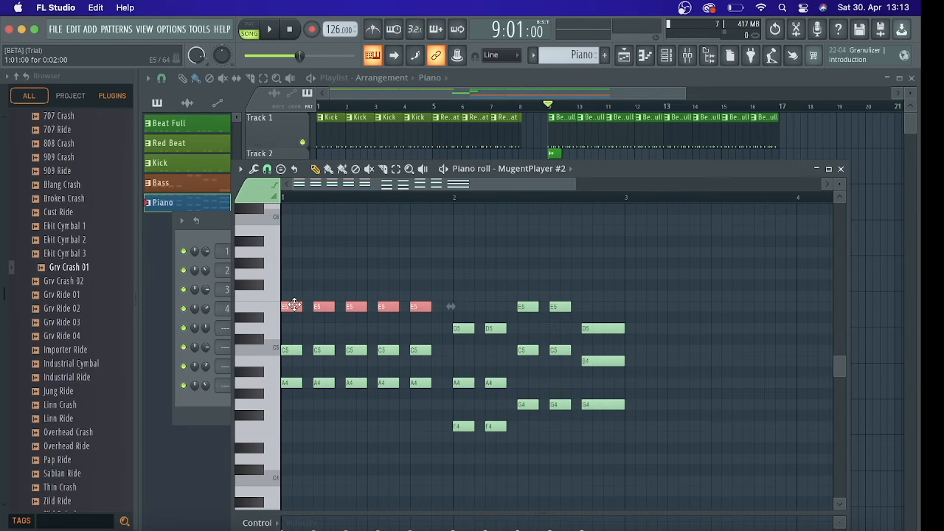
pyautogui.hotkey('ctrl', 'Down')
pyautogui.press('space')
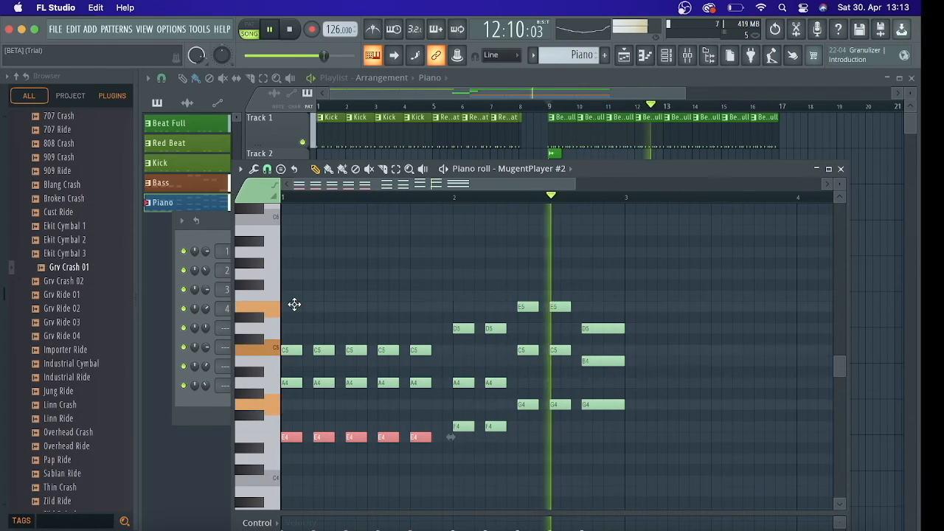
pyautogui.press('space')
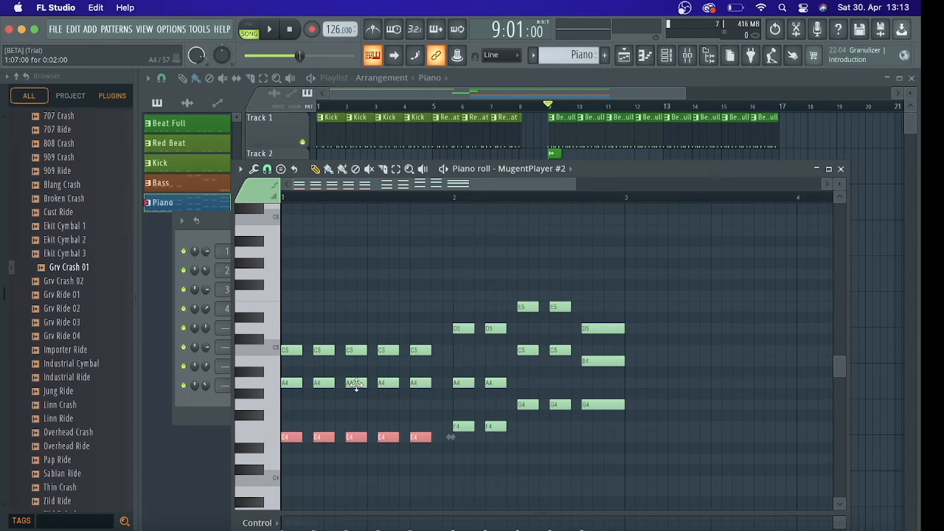
pyautogui.press('space')
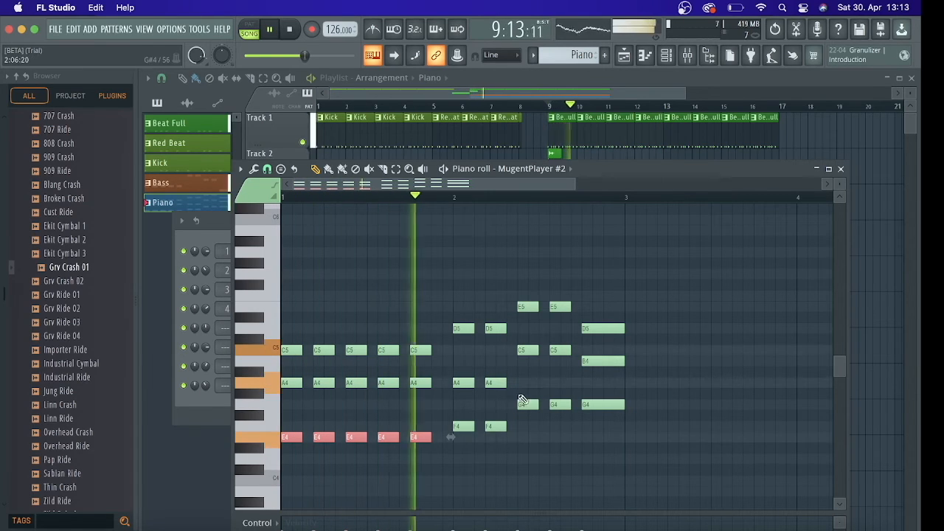
pyautogui.press('space')
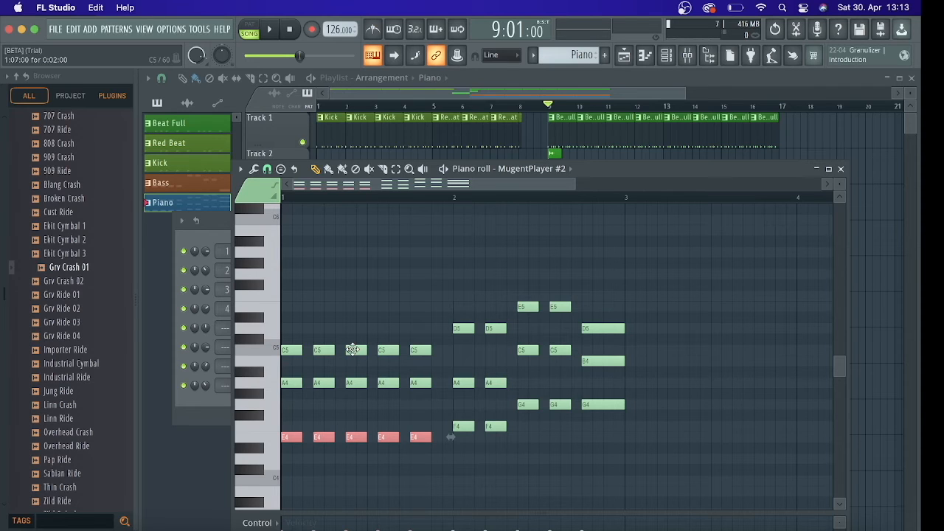
# Raise the top note of the first bar's third chord from C5 to D5 and start a short playback check
pyautogui.moveTo(357, 349); pyautogui.dragTo(360, 328)
pyautogui.press('space')
# Return the playlist's song position to bar 9, play the edited piano chords from there and stop
pyautogui.press('space')
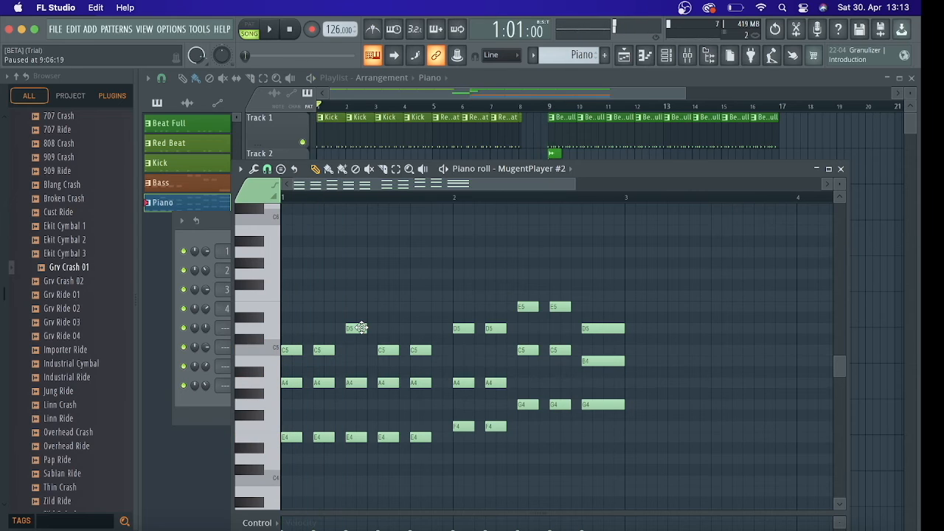
pyautogui.press('space')
pyautogui.press('space')
pyautogui.click(554, 108)
pyautogui.press('space')
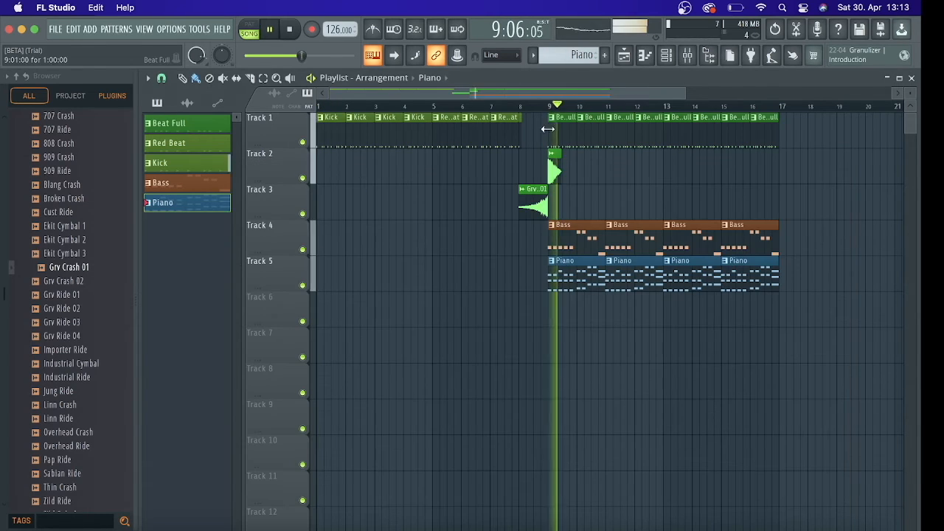
pyautogui.click(543, 108)
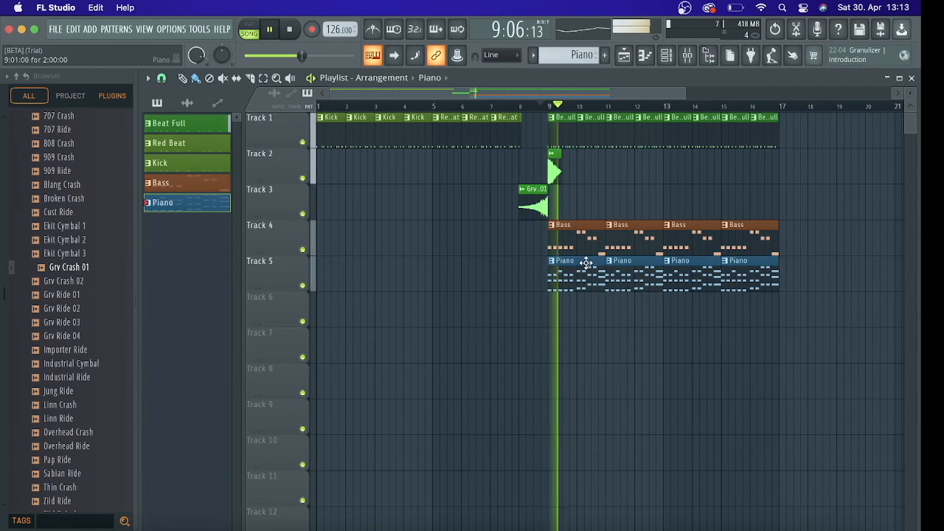
pyautogui.press('space')
pyautogui.click(554, 108)
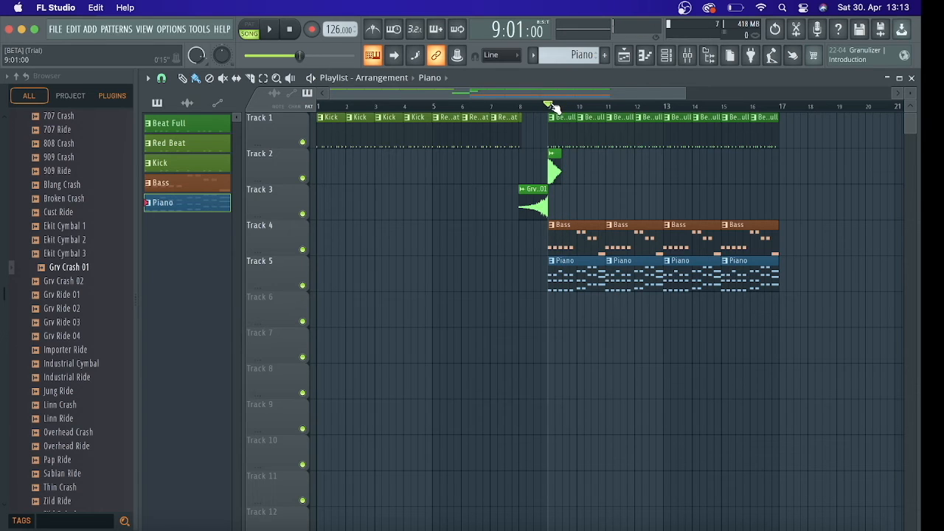
# Lower the top note of the first bar's third piano chord to B4 and audition it within the arrangement
pyautogui.doubleClick(579, 265)
pyautogui.press('space')
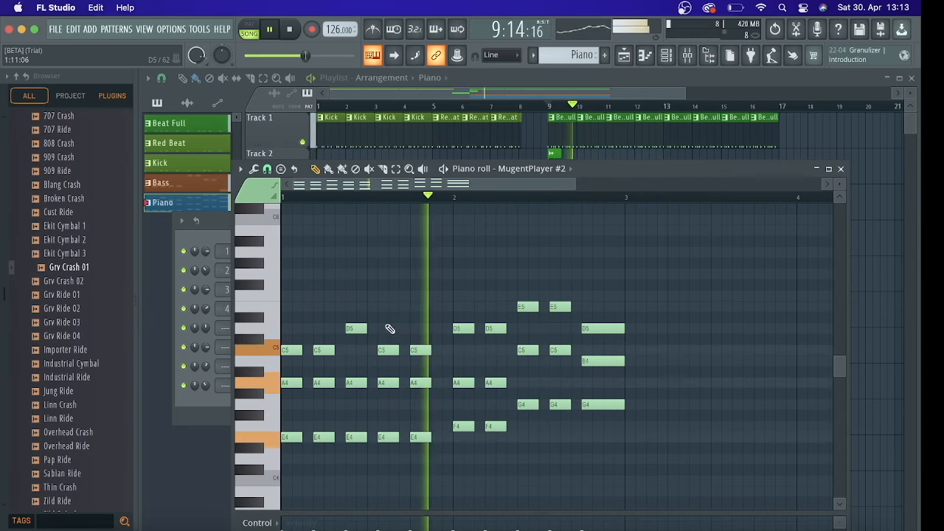
pyautogui.press('space')
pyautogui.moveTo(352, 329); pyautogui.dragTo(353, 363)
pyautogui.press('space')
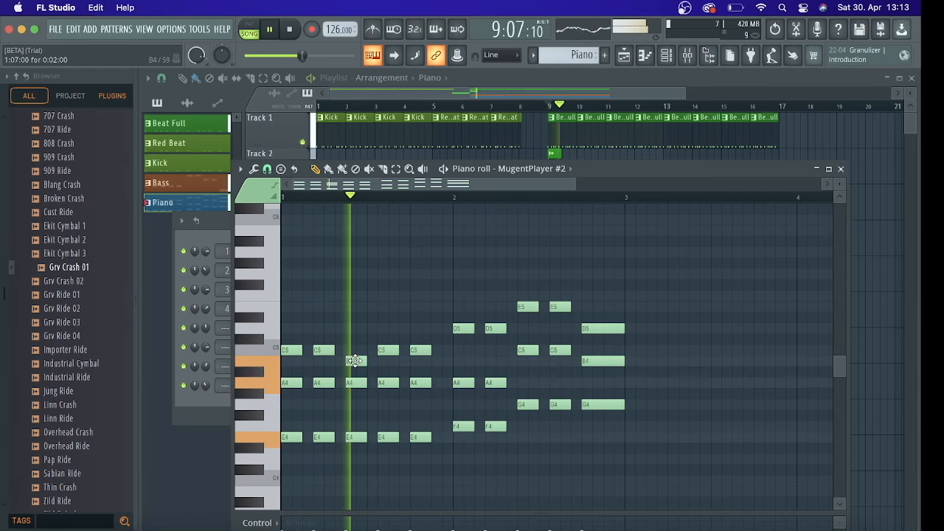
pyautogui.press('space')
# Move the third chord's top note to C5 and audition the first bar's chords
pyautogui.moveTo(355, 360); pyautogui.dragTo(356, 349)
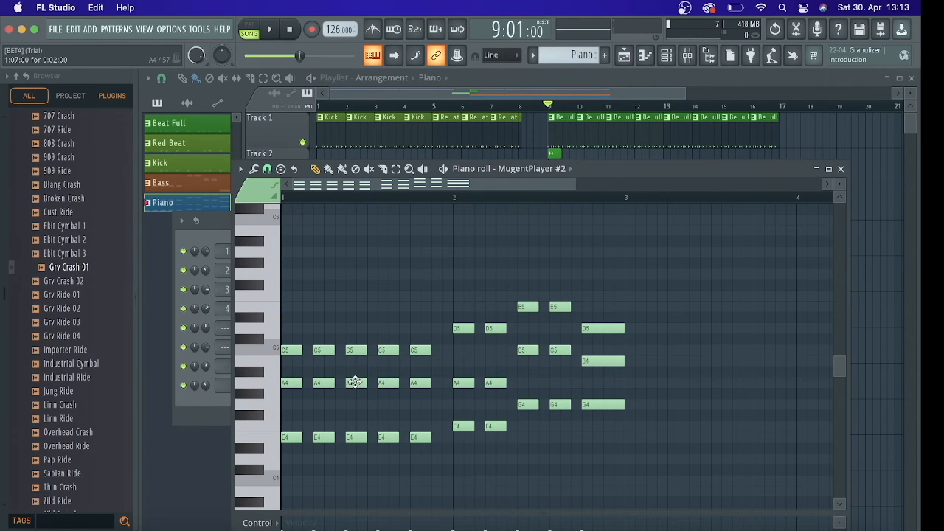
pyautogui.moveTo(355, 382)
pyautogui.mouseDown()
pyautogui.moveTo(355, 404)
pyautogui.moveTo(355, 382)
pyautogui.mouseUp()
pyautogui.press('space')
# Try lowering the third chord's bottom note to D4, play it from bar 9, and restore the note to E4
pyautogui.press('space')
pyautogui.moveTo(355, 436); pyautogui.dragTo(355, 463)
pyautogui.press('space')
pyautogui.press('space')
pyautogui.press('space')
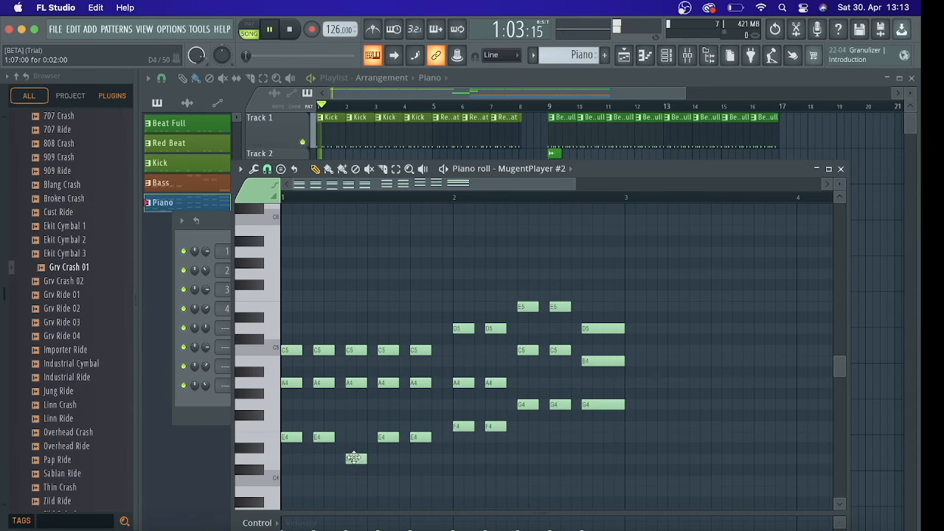
pyautogui.click(549, 107)
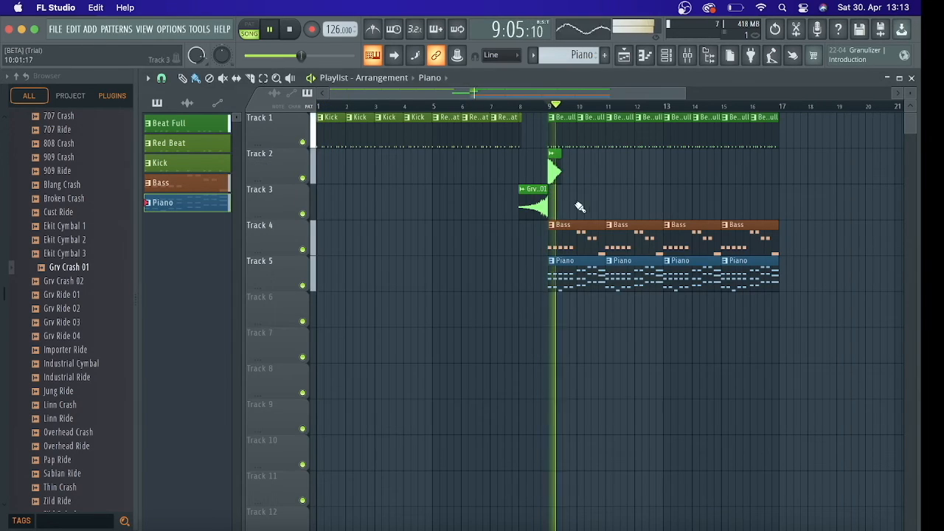
pyautogui.doubleClick(576, 261)
pyautogui.press('space')
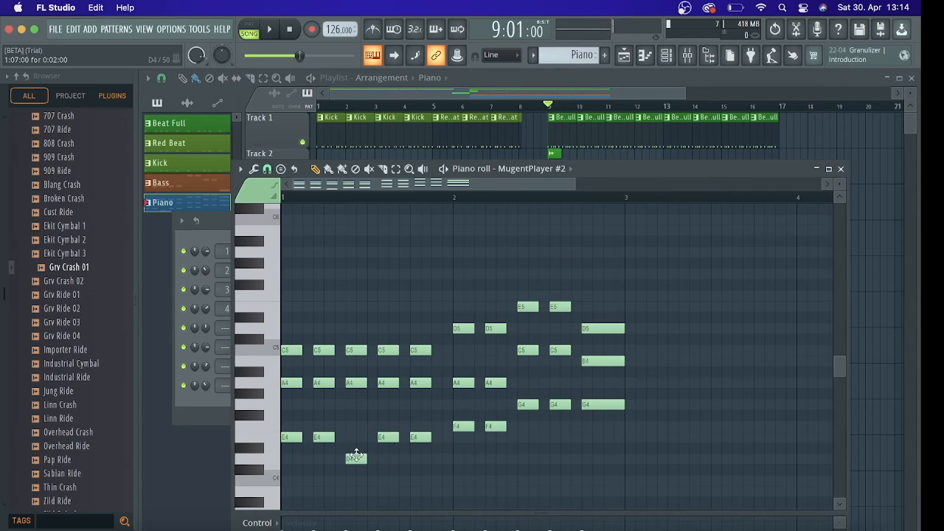
pyautogui.moveTo(355, 458); pyautogui.dragTo(355, 435)
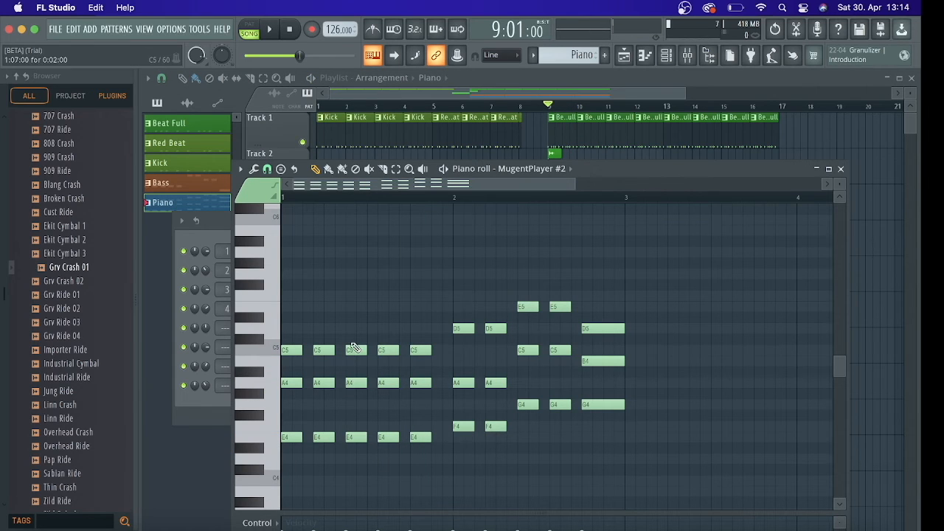
# Set the top note of the first bar's third chord to B4 and audition the progression from bar 9
pyautogui.moveTo(355, 349); pyautogui.dragTo(356, 361)
pyautogui.press('space')
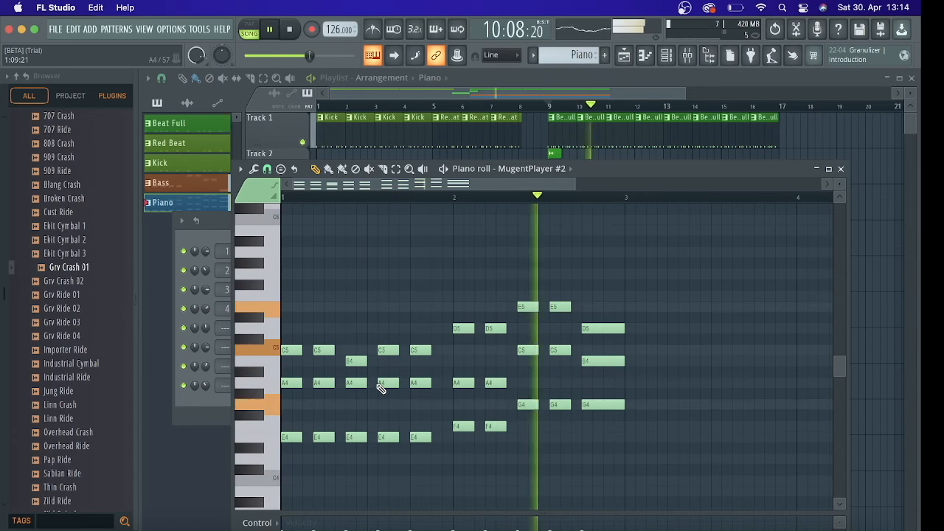
pyautogui.press('space')
# Lengthen the first bar's third chord (E4, A4, B4) to three steps so it meets the next chord, and audition it
pyautogui.moveTo(352, 312); pyautogui.dragTo(371, 438)
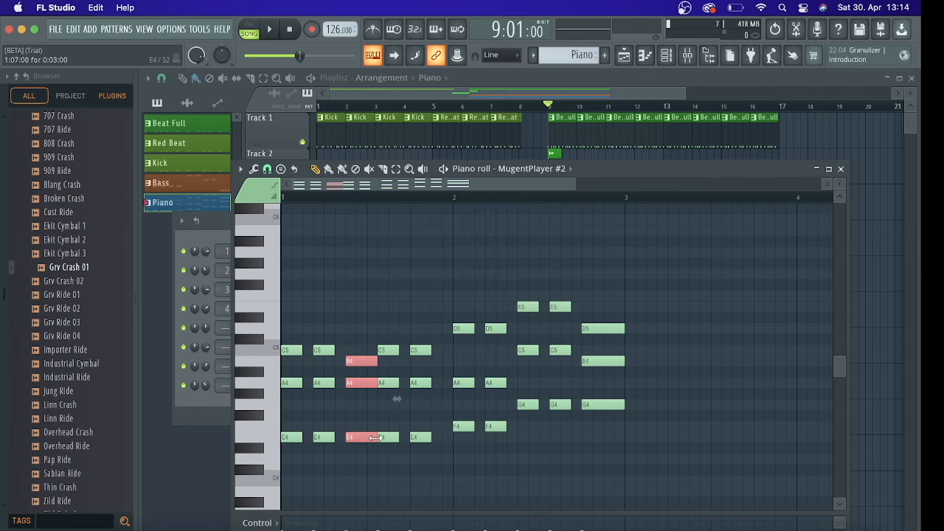
pyautogui.press('space')
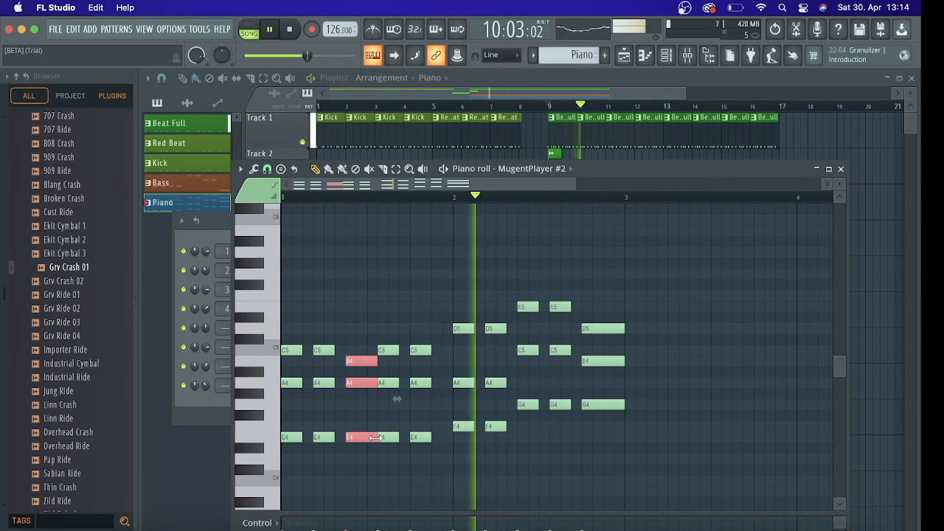
pyautogui.press('space')
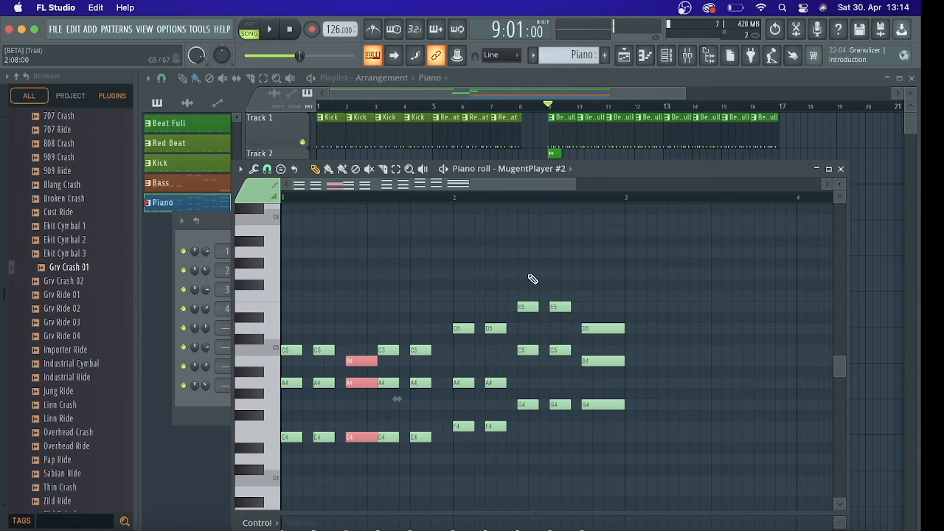
# Lengthen the second bar's first G4, C5, E5 chord to three steps so it meets its repeat, and play the result
pyautogui.moveTo(526, 271); pyautogui.dragTo(549, 404)
pyautogui.press('space')
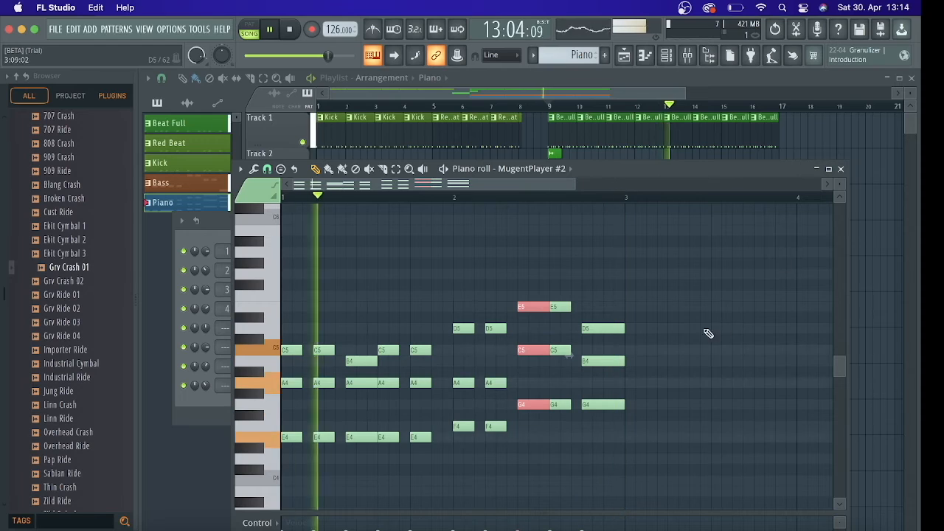
pyautogui.press('space')
# Try splitting the final G4, B4, D5 chord into a three-step chord plus a one-step repeat, audition it, and restore the single four-step chord
pyautogui.moveTo(609, 296); pyautogui.dragTo(610, 405)
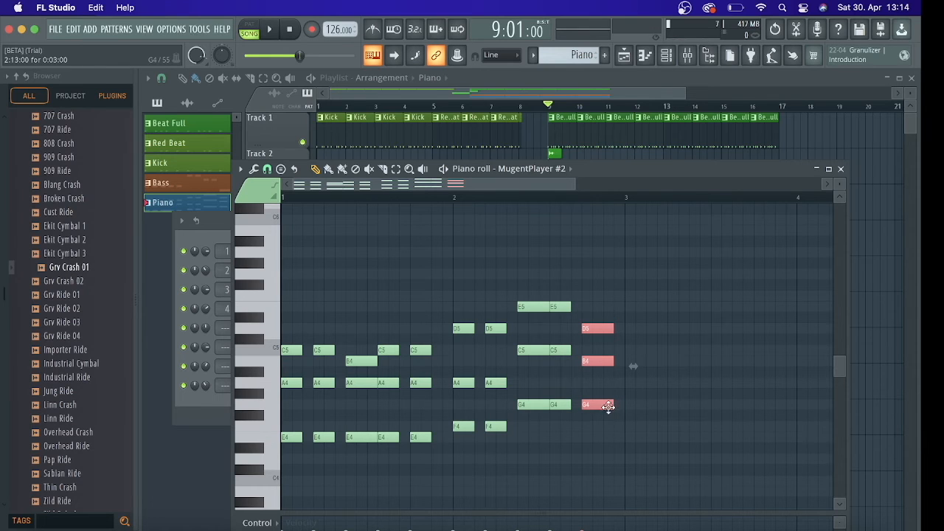
pyautogui.hotkey('ctrl', 'b')
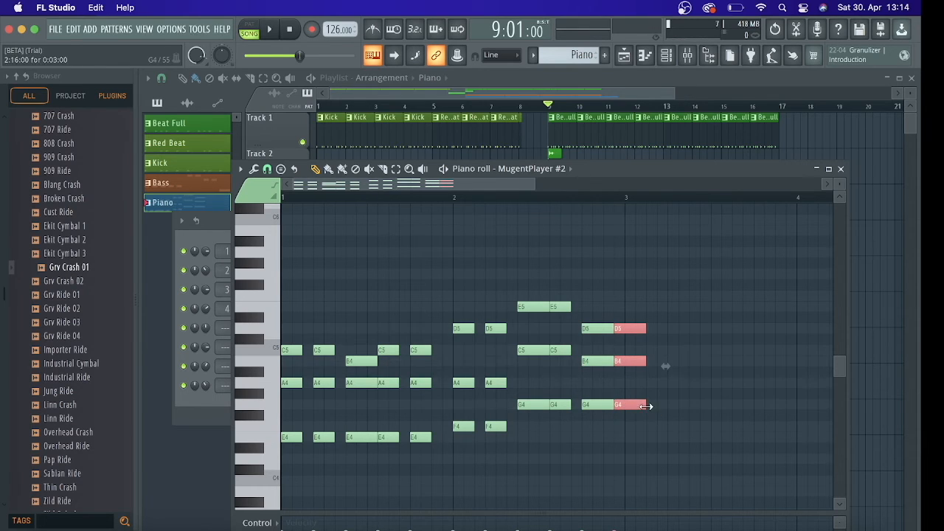
pyautogui.moveTo(643, 405); pyautogui.dragTo(623, 406)
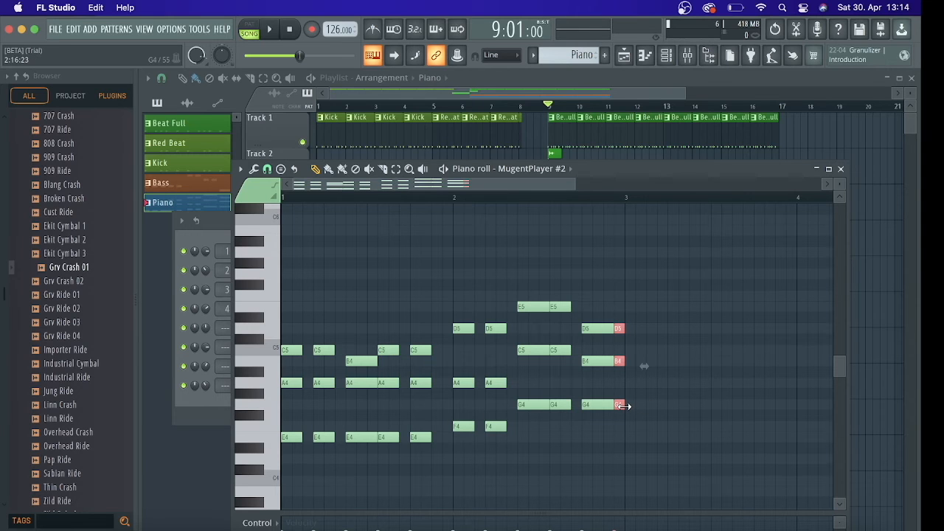
pyautogui.press('space')
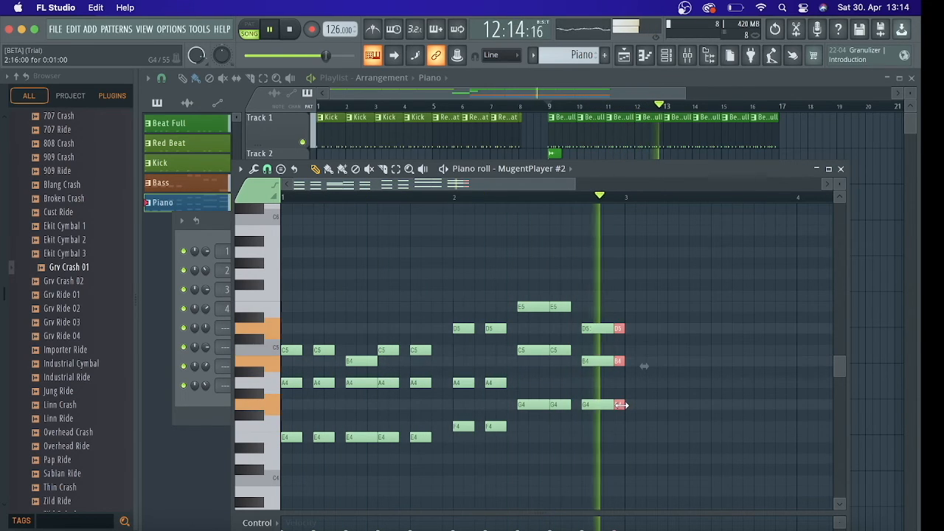
pyautogui.press('space')
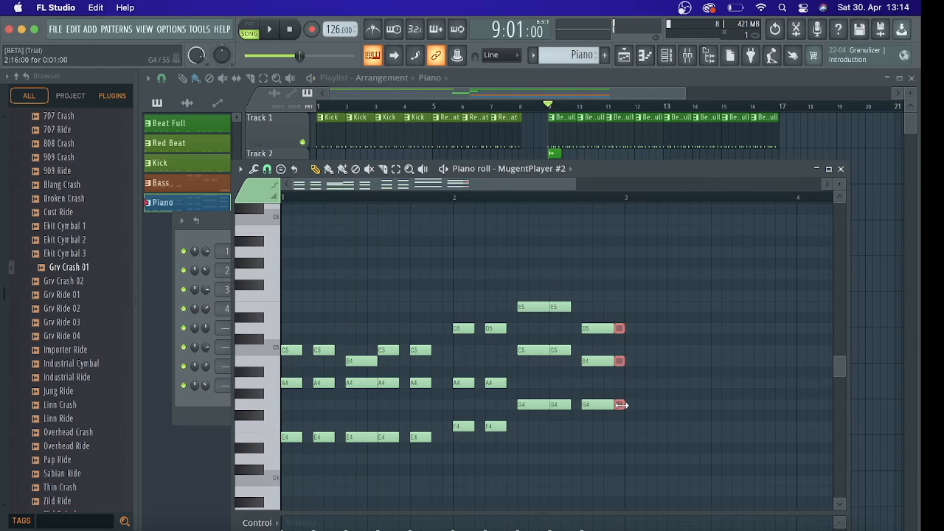
pyautogui.press('Delete')
pyautogui.moveTo(603, 292); pyautogui.dragTo(625, 405)
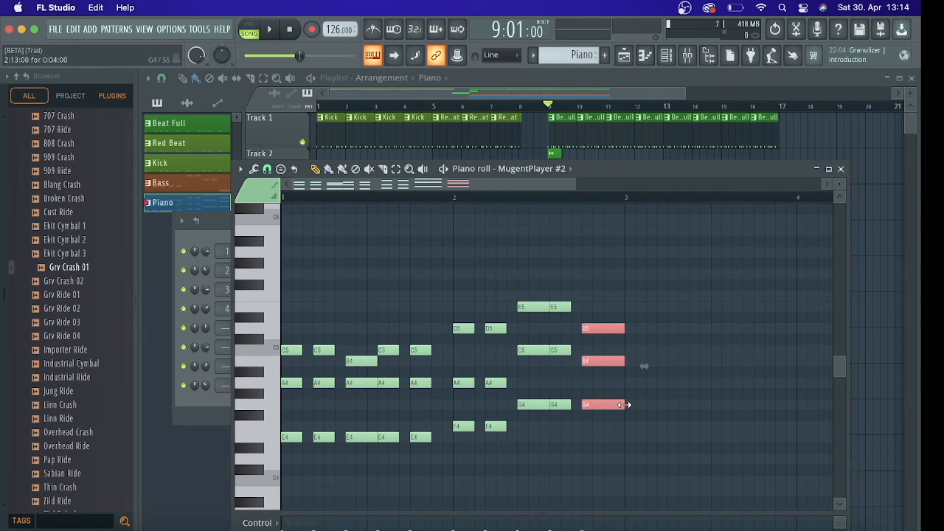
# Close the piano roll, set the MugentPlayer #2 channel's volume to about 36% during playback from bar 9, and hide the channel rack
pyautogui.moveTo(834, 366); pyautogui.dragTo(836, 372)
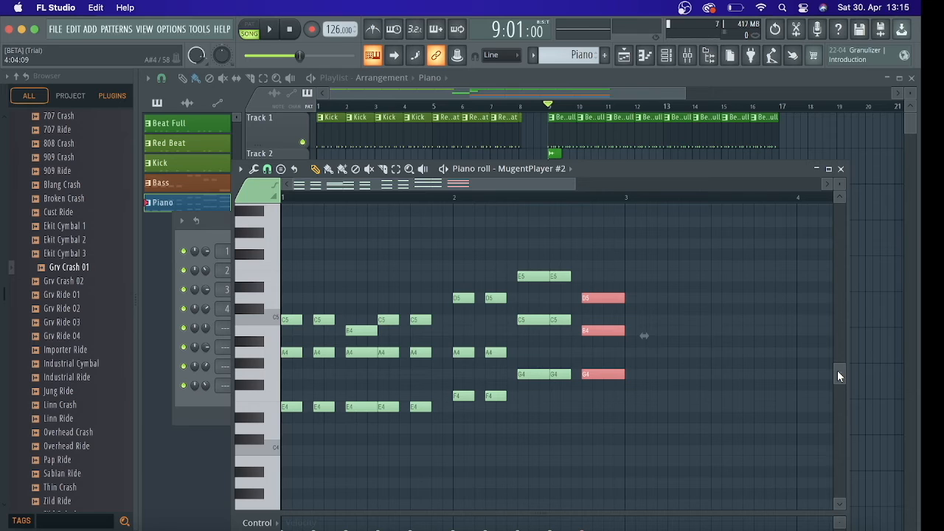
pyautogui.click(840, 169)
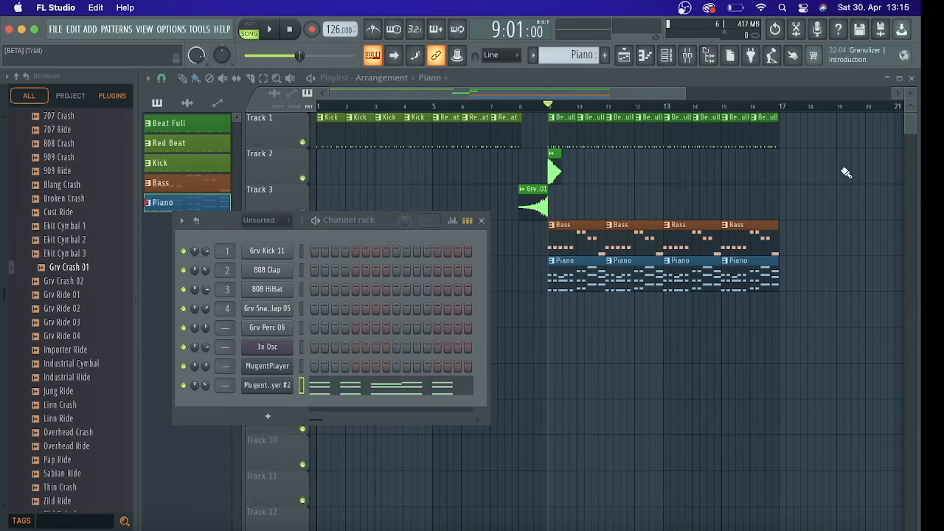
pyautogui.press('space')
pyautogui.press('space')
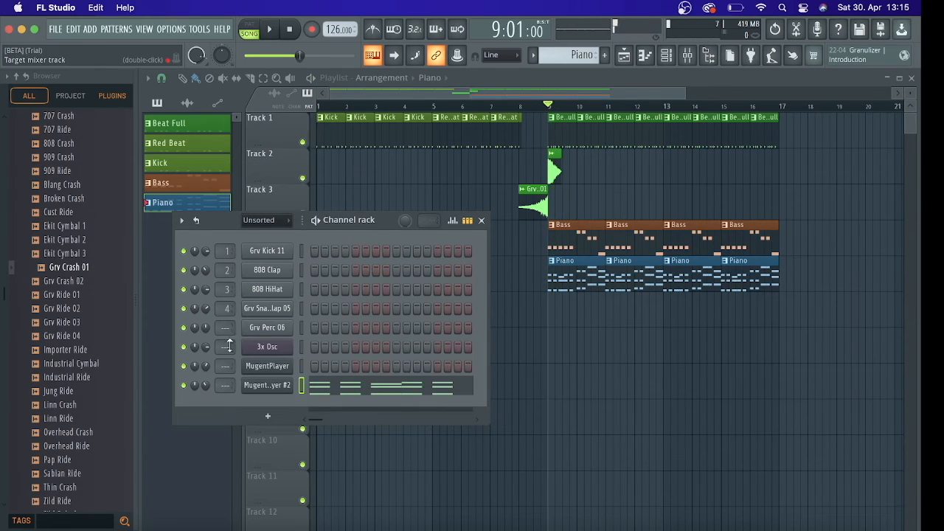
pyautogui.press('space')
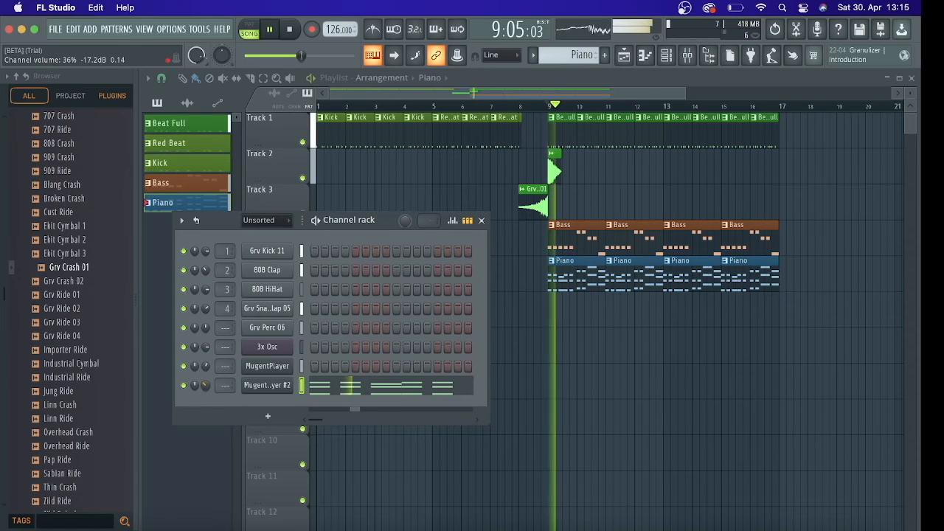
pyautogui.scroll(-3, 205, 385)
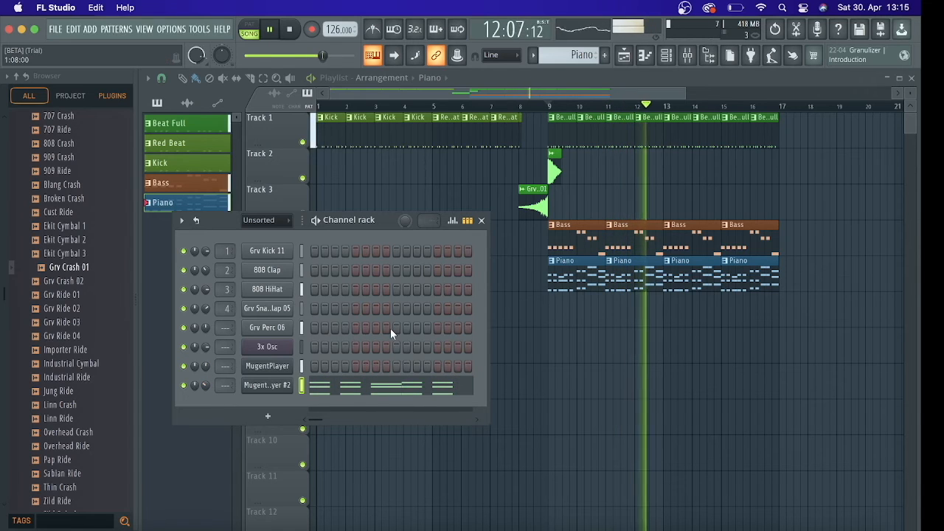
pyautogui.press('F6')
pyautogui.press('space')
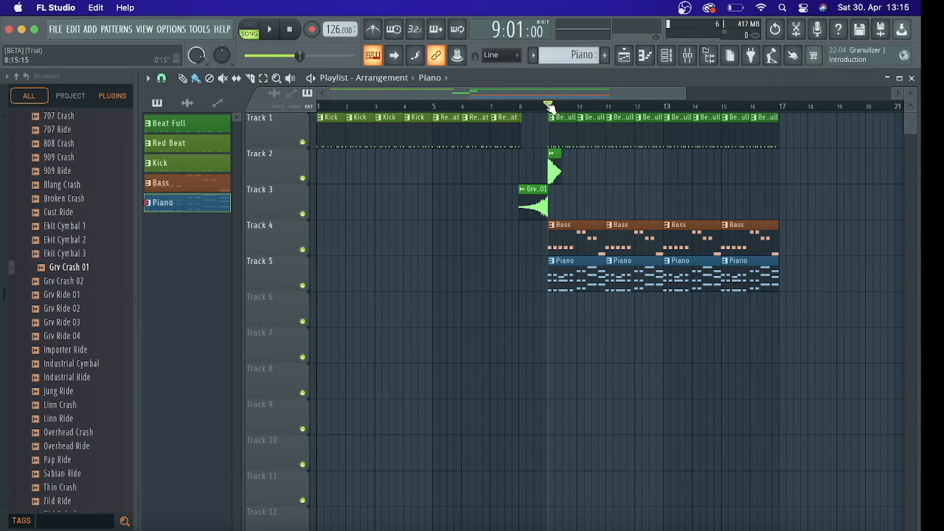
# Move the song position to bar 1, play the kick intro, and stop
pyautogui.moveTo(548, 107); pyautogui.dragTo(325, 111)
pyautogui.press('space')
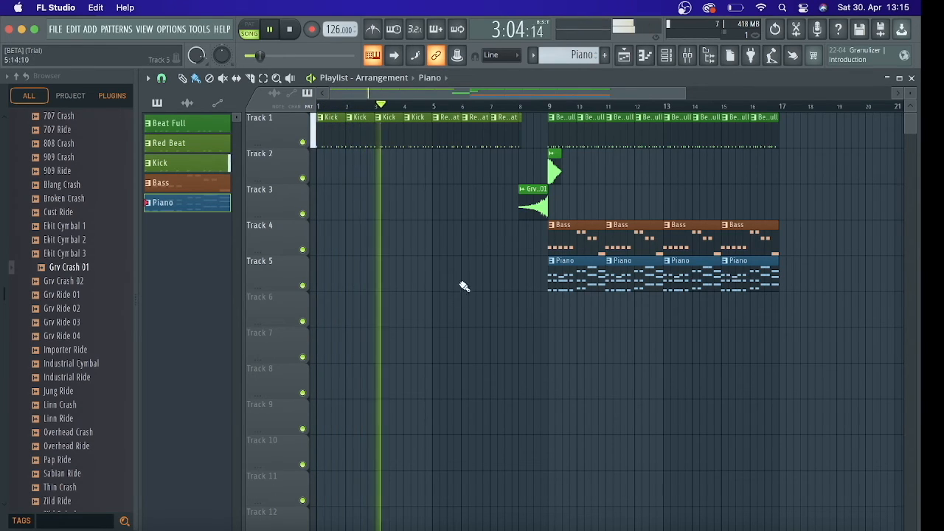
pyautogui.press('space')
# Copy the four Piano clips on Track 5 to start at bar 1, filling bars 1 to 8, and play the arrangement through
pyautogui.moveTo(529, 256); pyautogui.dragTo(771, 365)
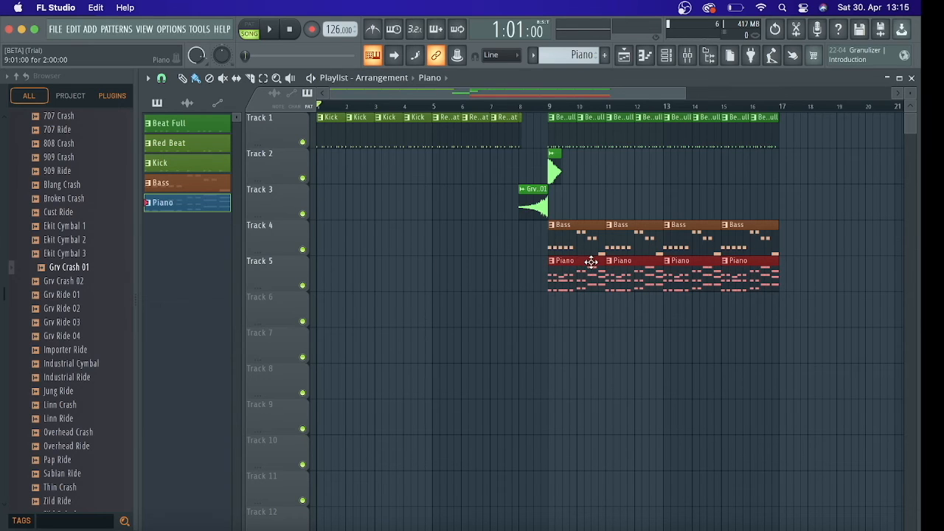
pyautogui.keyDown('shift'); pyautogui.moveTo(584, 260); pyautogui.dragTo(354, 273); pyautogui.keyUp('shift')
pyautogui.press('space')
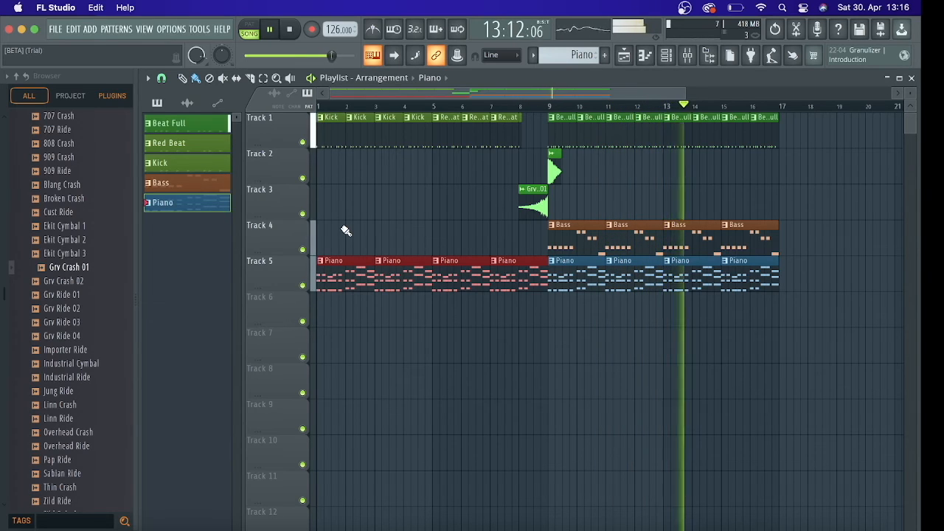
pyautogui.press('space')
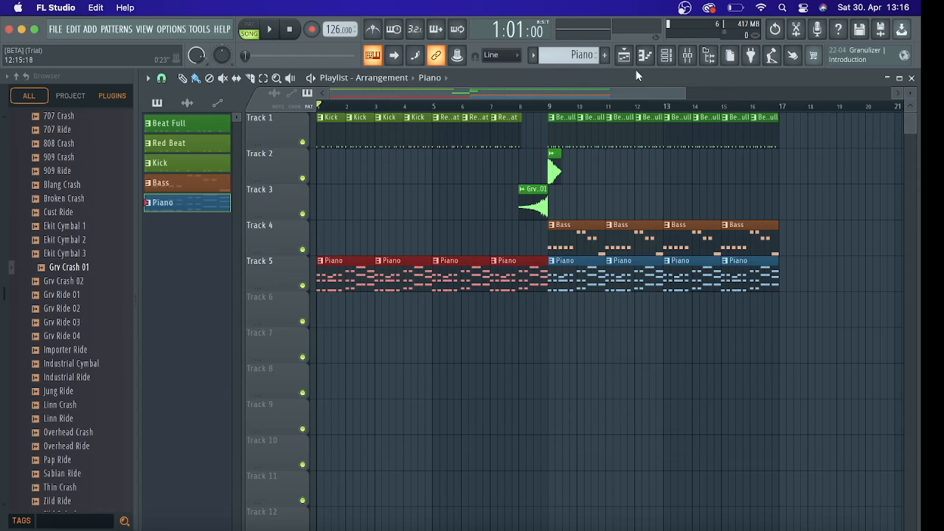
# Open the mixer and the Master track's Fruity Limiter, placing both windows fully in view for inspection
pyautogui.click(686, 59)
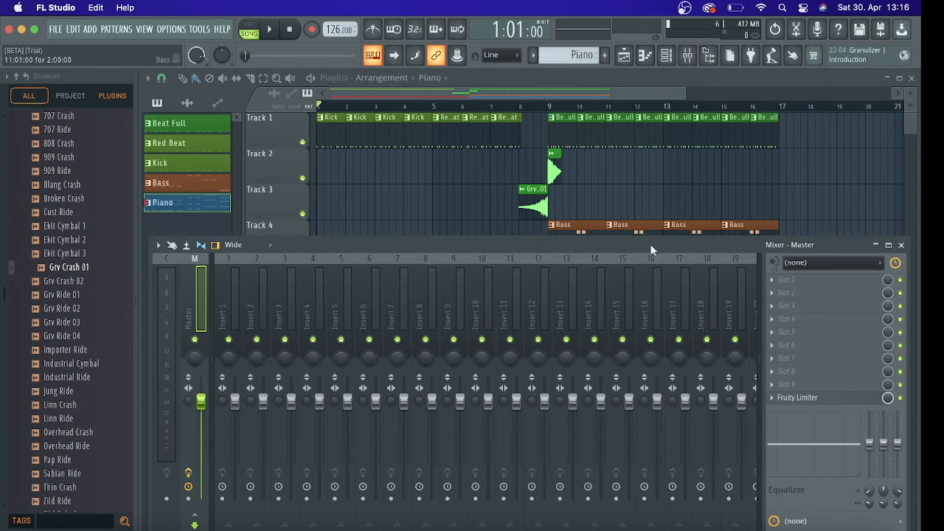
pyautogui.moveTo(649, 245); pyautogui.dragTo(626, 116)
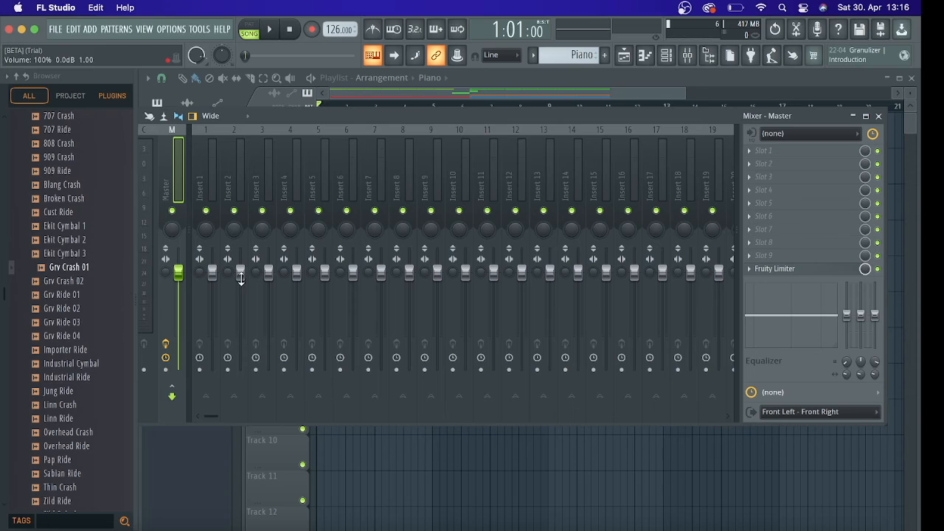
pyautogui.press('space')
pyautogui.press('space')
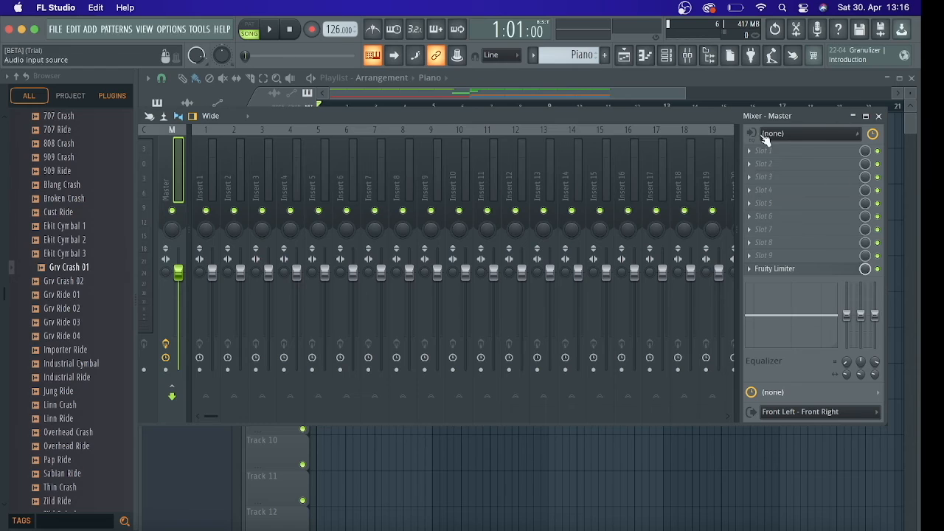
pyautogui.click(790, 272)
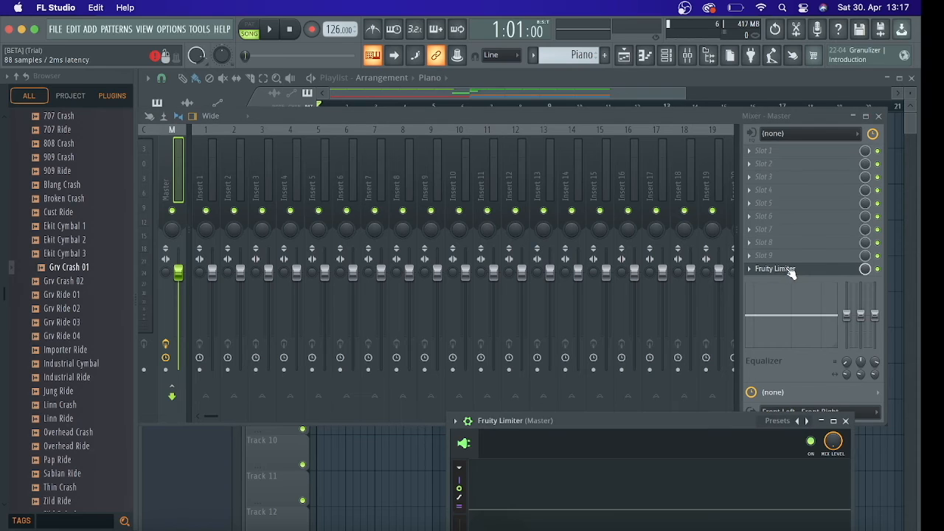
pyautogui.moveTo(727, 422); pyautogui.dragTo(539, 189)
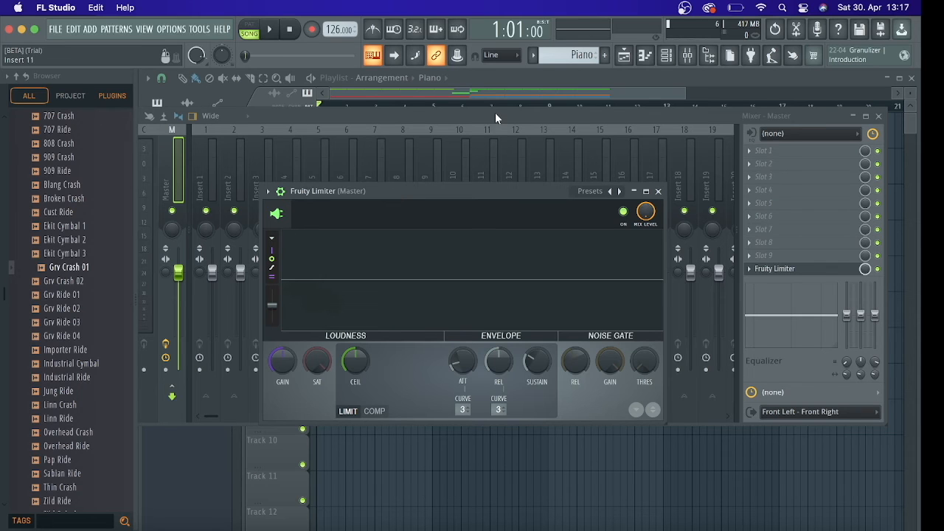
# Move the mixer down to uncover the playlist and set the song position to bar 9
pyautogui.moveTo(495, 112); pyautogui.dragTo(479, 279)
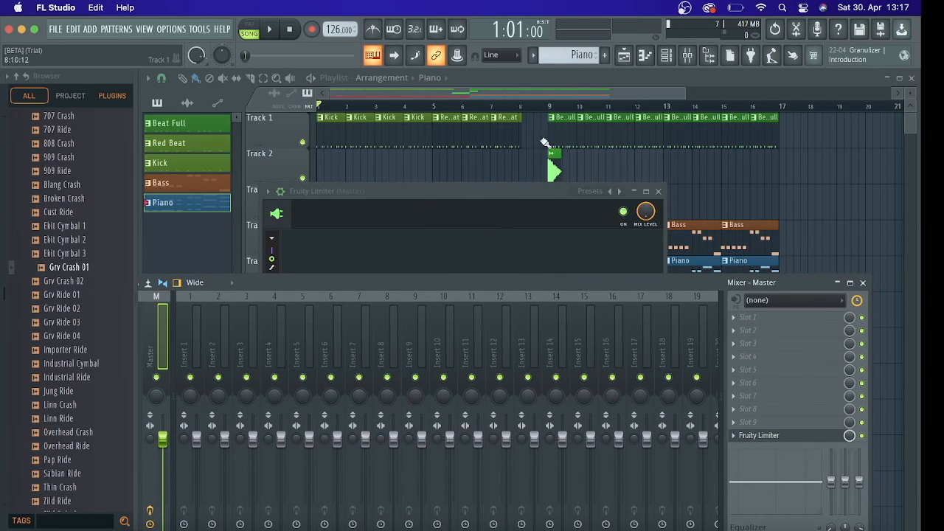
pyautogui.click(549, 106)
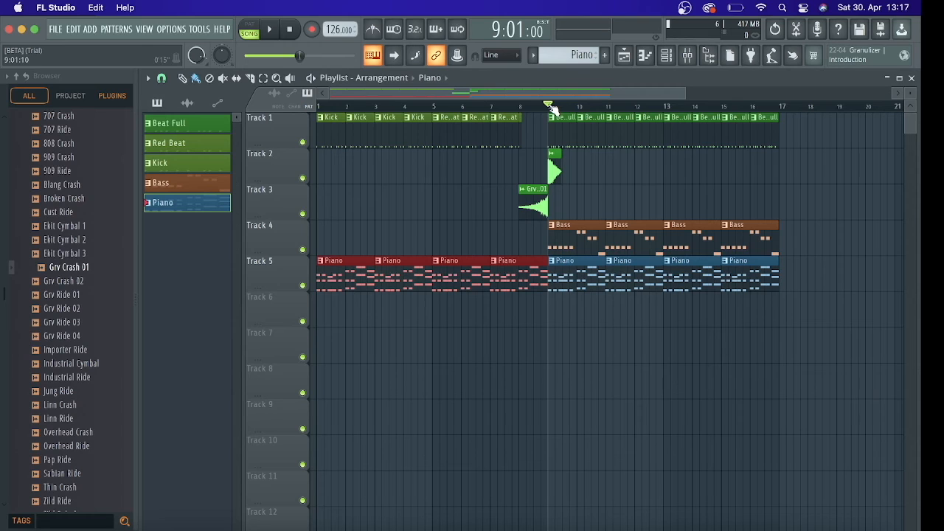
# Bring the mixer up over the playlist and open the Master track's Fruity Limiter, moving its window fully into view
pyautogui.click(656, 56)
pyautogui.click(656, 55)
pyautogui.click(673, 56)
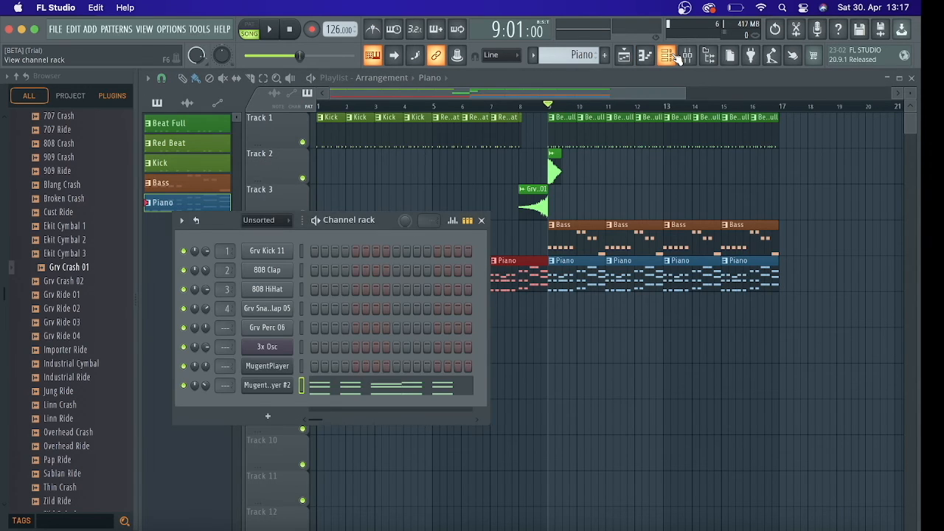
pyautogui.click(671, 56)
pyautogui.click(687, 56)
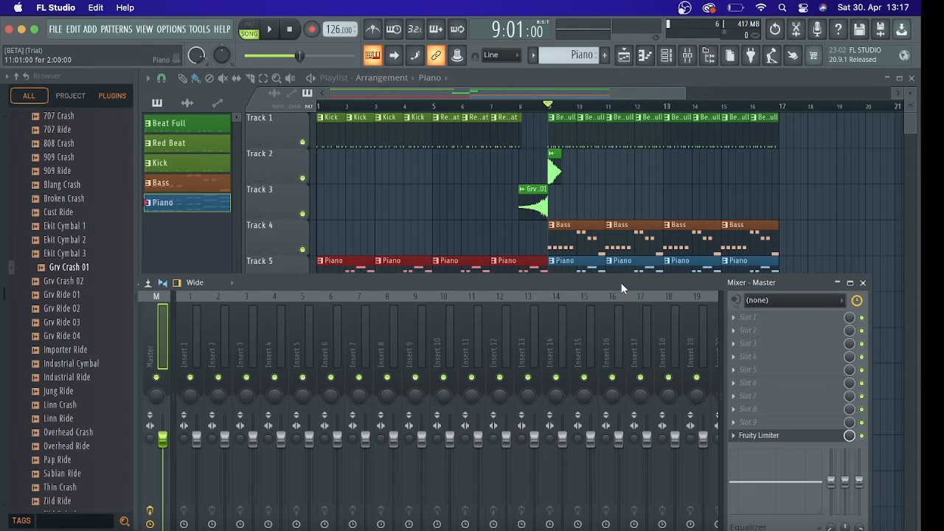
pyautogui.moveTo(621, 283); pyautogui.dragTo(611, 134)
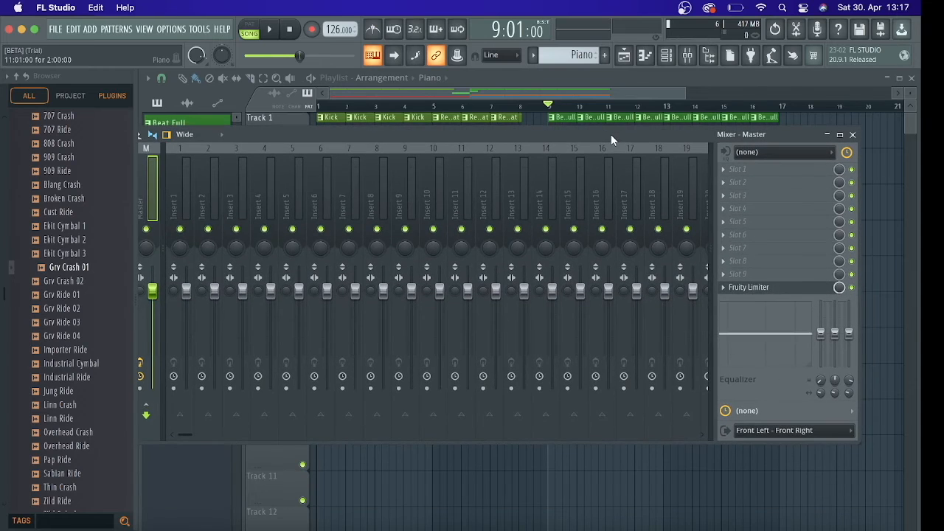
pyautogui.click(760, 287)
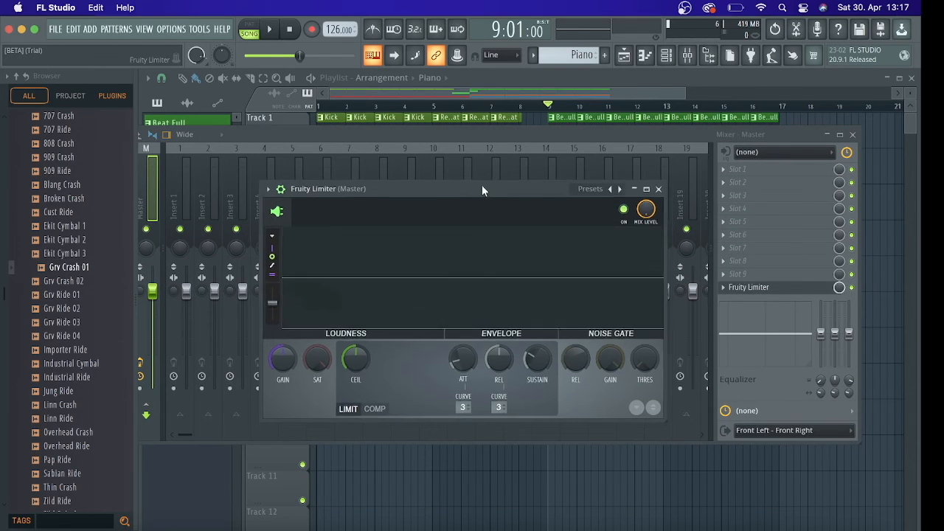
pyautogui.moveTo(483, 190); pyautogui.dragTo(455, 114)
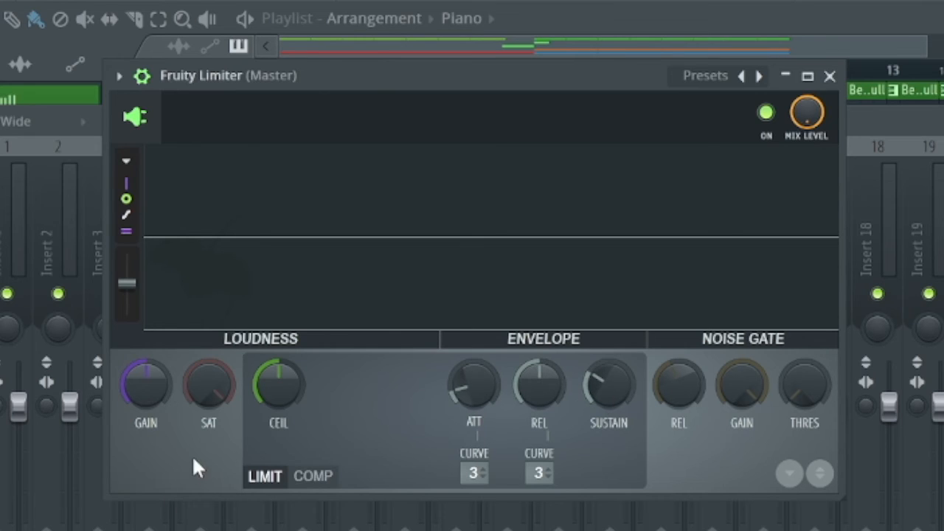
# Try raising the Fruity Limiter's loudness Gain with playback stopped, and return it to its default
pyautogui.scroll(3, 148, 384)
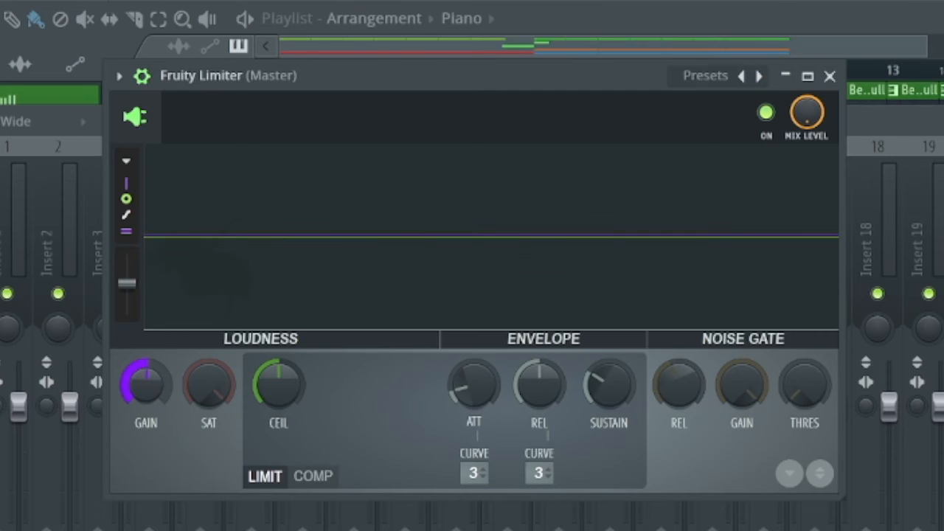
pyautogui.moveTo(150, 387)
pyautogui.mouseDown()
pyautogui.moveTo(150, 352)
pyautogui.moveTo(150, 424)
pyautogui.moveTo(150, 391)
pyautogui.mouseUp()
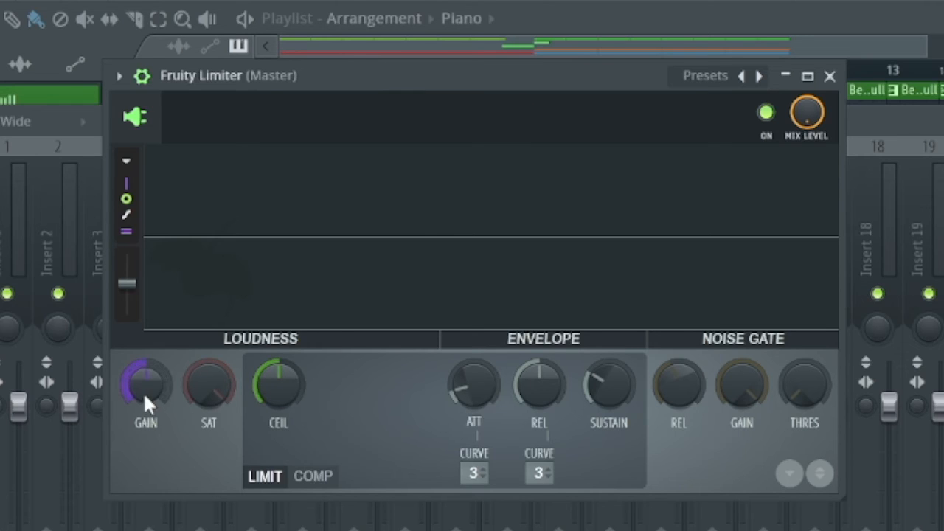
pyautogui.moveTo(146, 392); pyautogui.dragTo(145, 336)
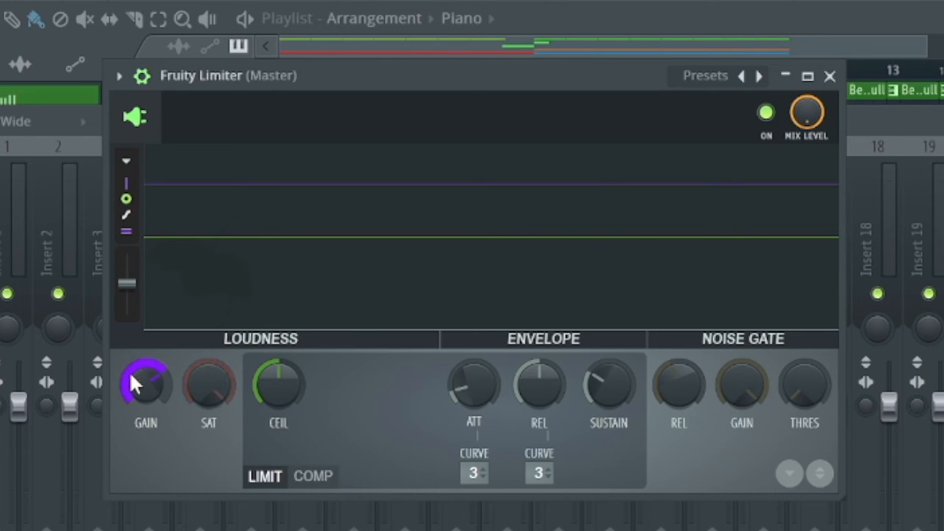
pyautogui.moveTo(152, 387); pyautogui.dragTo(153, 413)
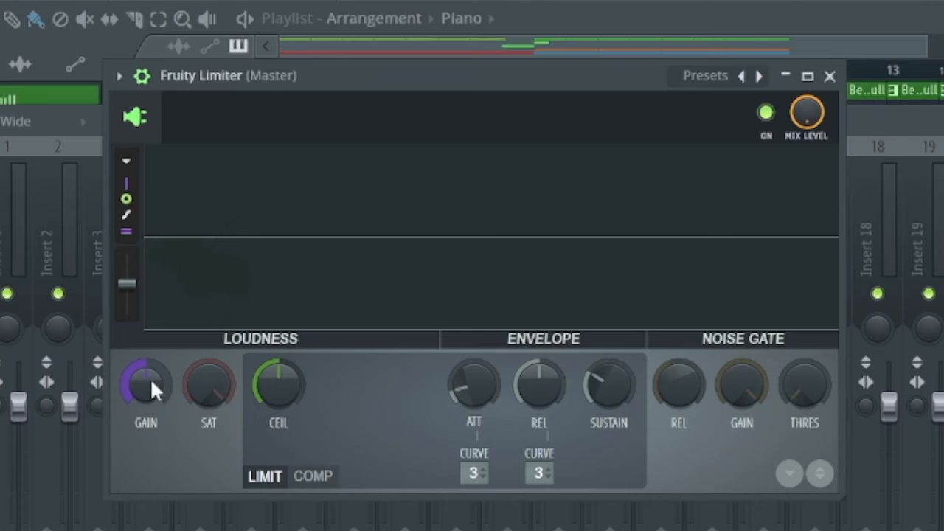
# Play the arrangement from bar 9, try a higher Gain on the Master limiter, and return it to the default
pyautogui.moveTo(516, 76)
pyautogui.mouseDown()
pyautogui.moveTo(520, 186)
pyautogui.moveTo(509, 87)
pyautogui.mouseUp()
pyautogui.press('space')
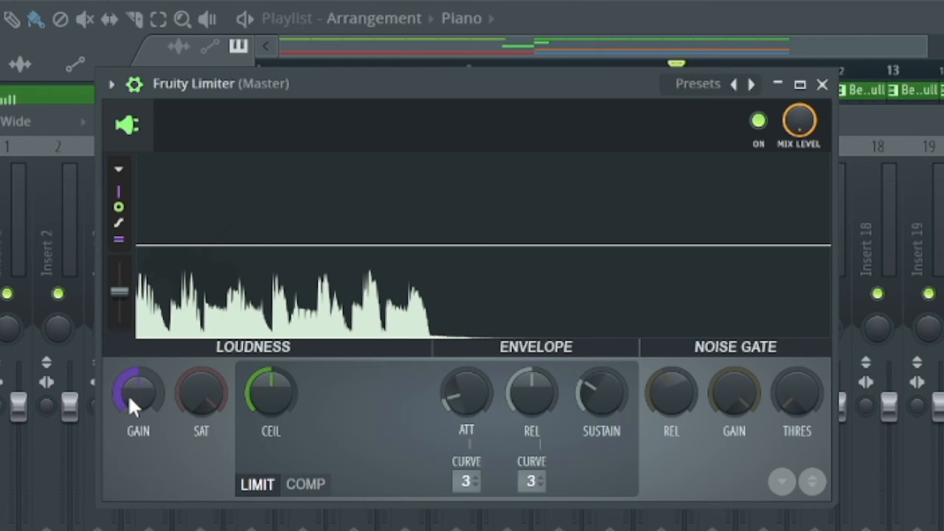
pyautogui.press('space')
pyautogui.moveTo(137, 402); pyautogui.dragTo(138, 354)
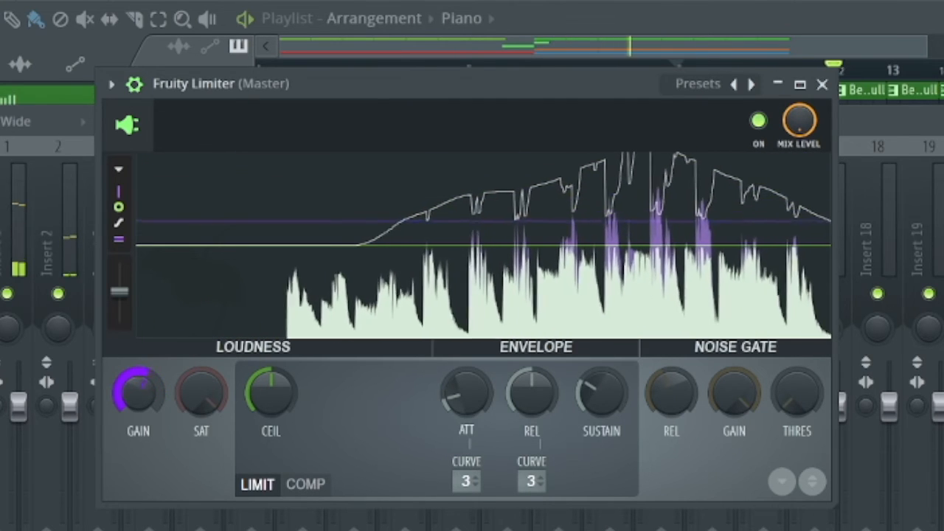
pyautogui.moveTo(139, 400); pyautogui.dragTo(139, 435)
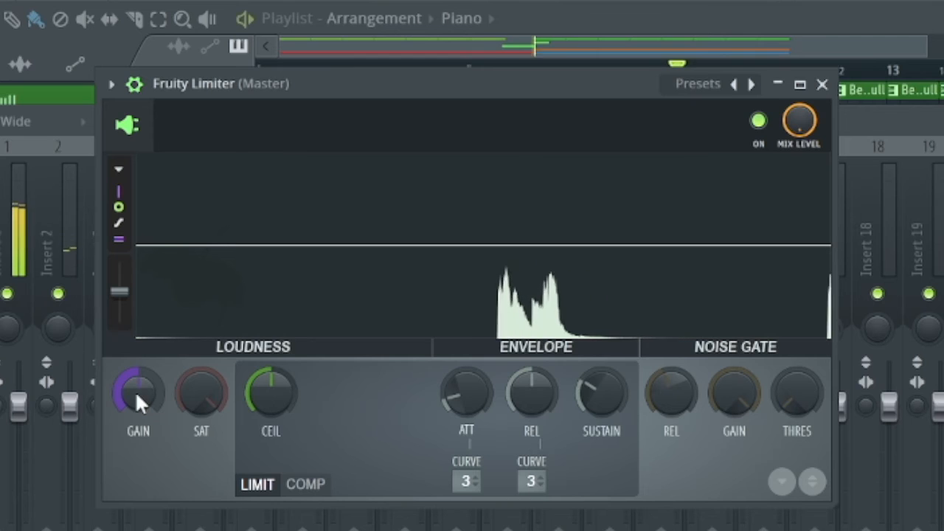
# Raise the Master limiter's Gain in two stages during playback until the loudest peaks exceed the ceiling, and close the limiter
pyautogui.moveTo(135, 391); pyautogui.dragTo(135, 360)
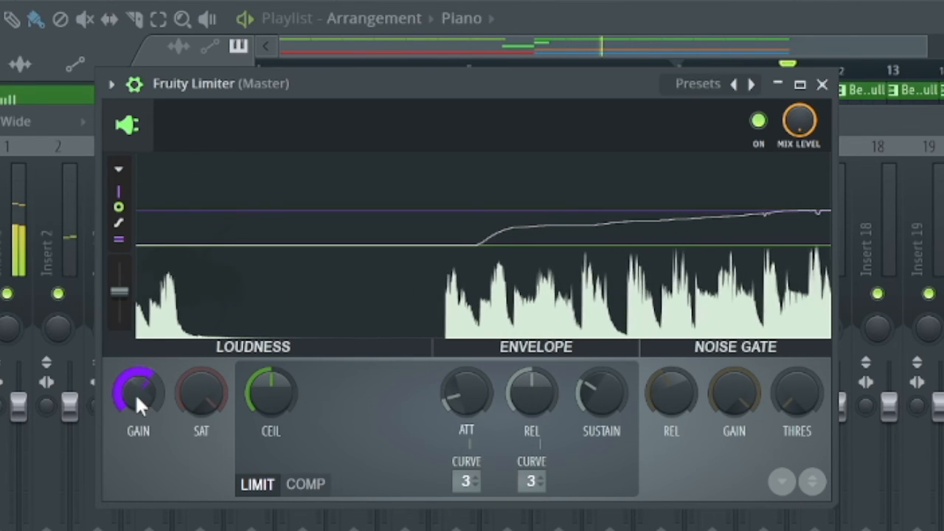
pyautogui.moveTo(137, 403); pyautogui.dragTo(137, 376)
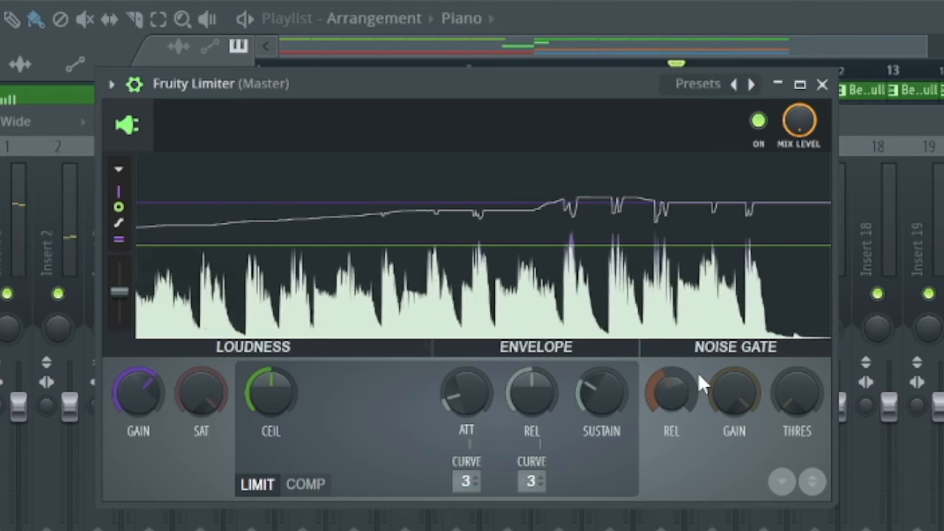
pyautogui.click(824, 84)
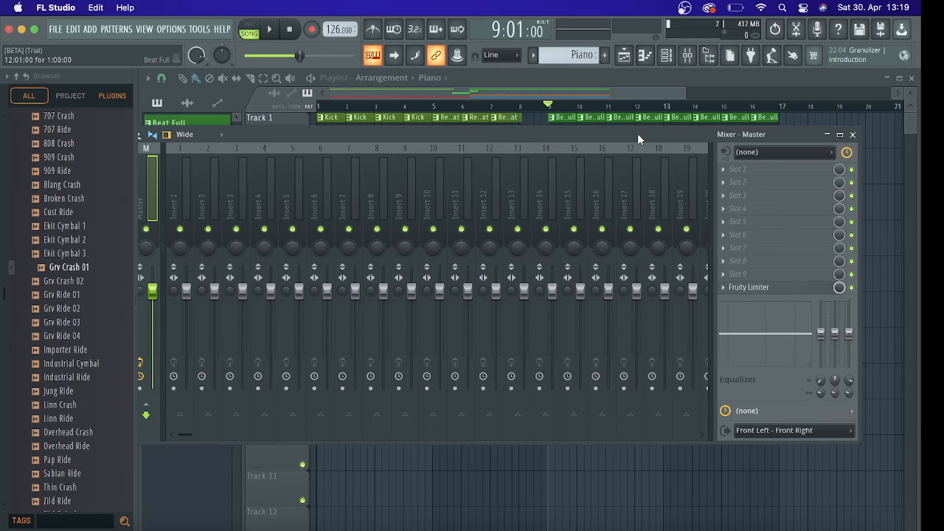
# Start an MP3 export of the song to the Desktop with the file name "My first major Hit"
pyautogui.click(56, 28)
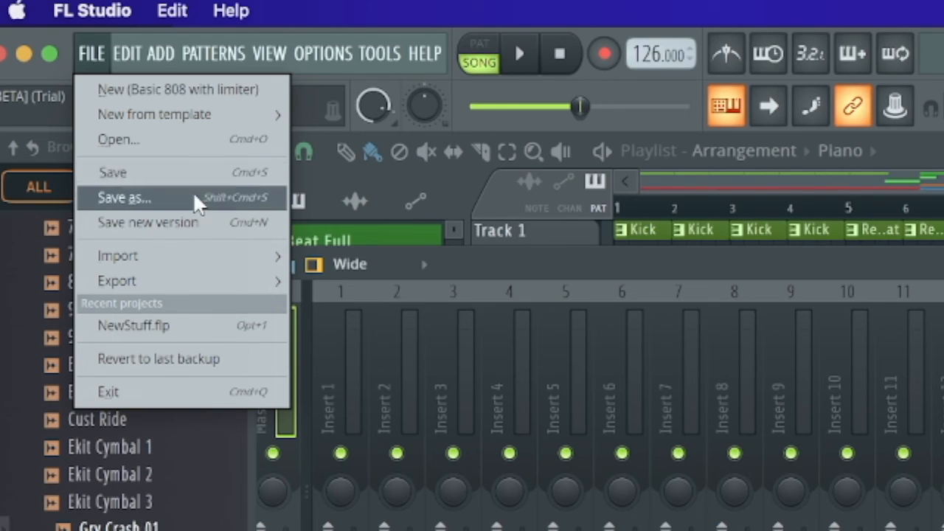
pyautogui.moveTo(173, 288)
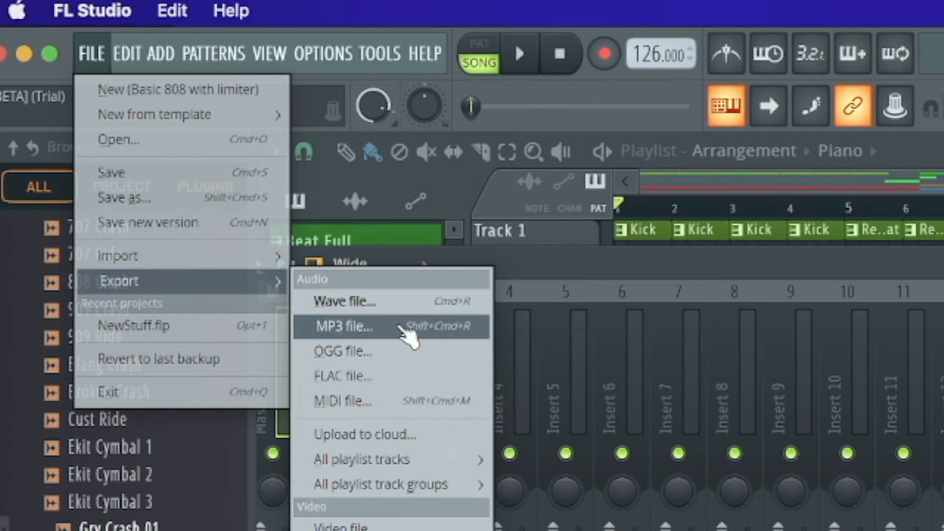
pyautogui.click(405, 330)
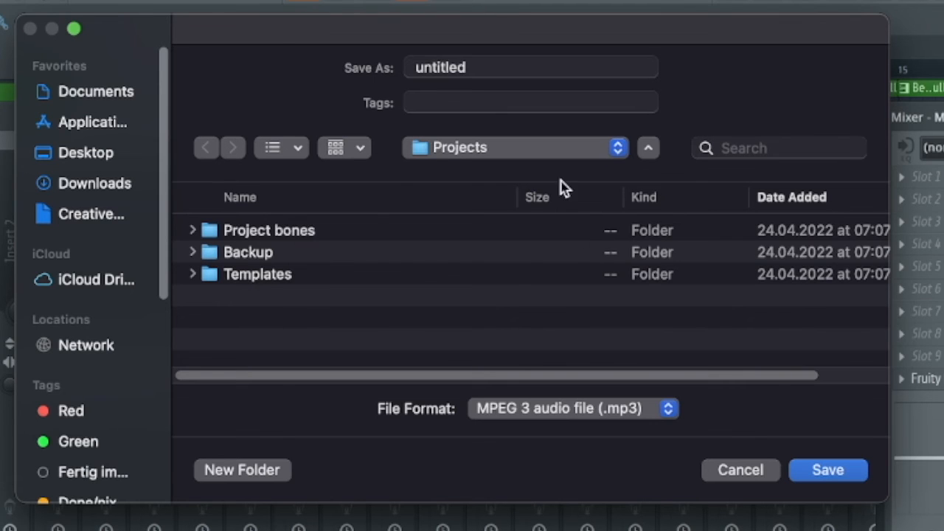
pyautogui.click(112, 152)
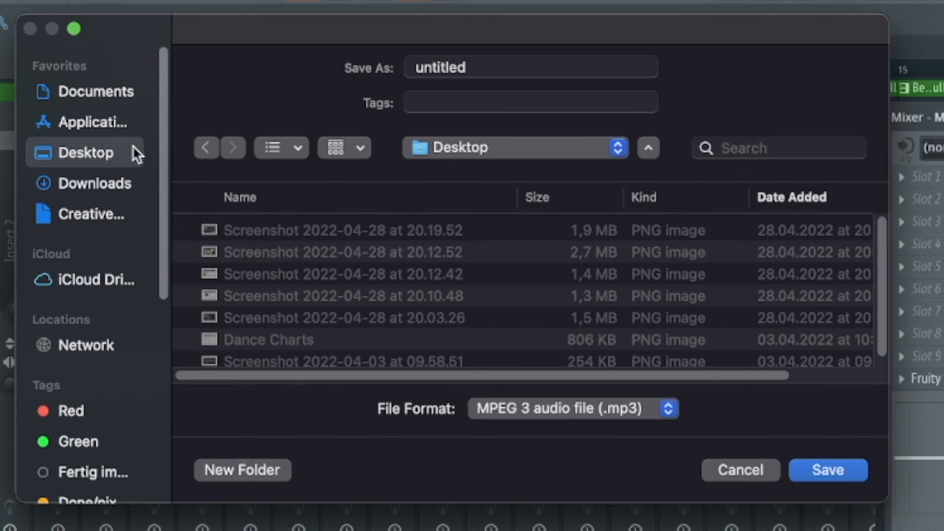
pyautogui.click(539, 74)
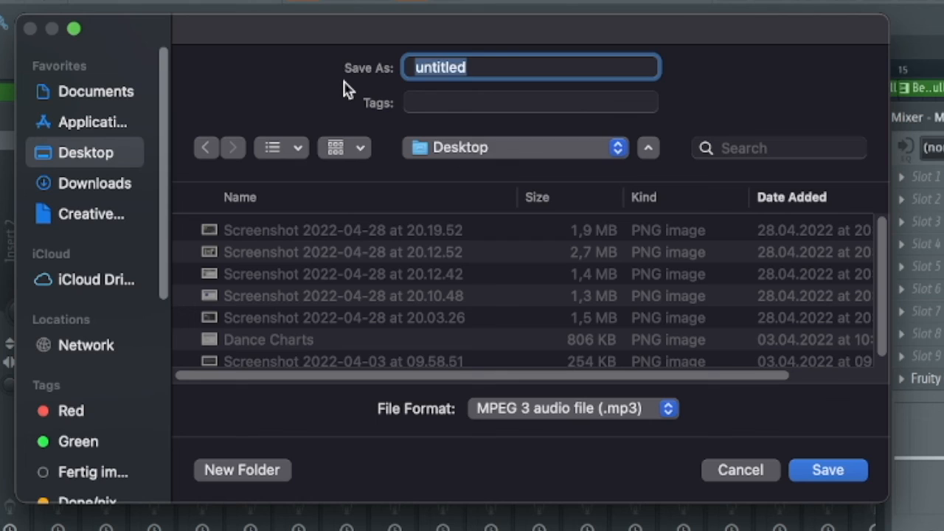
pyautogui.write('My f')
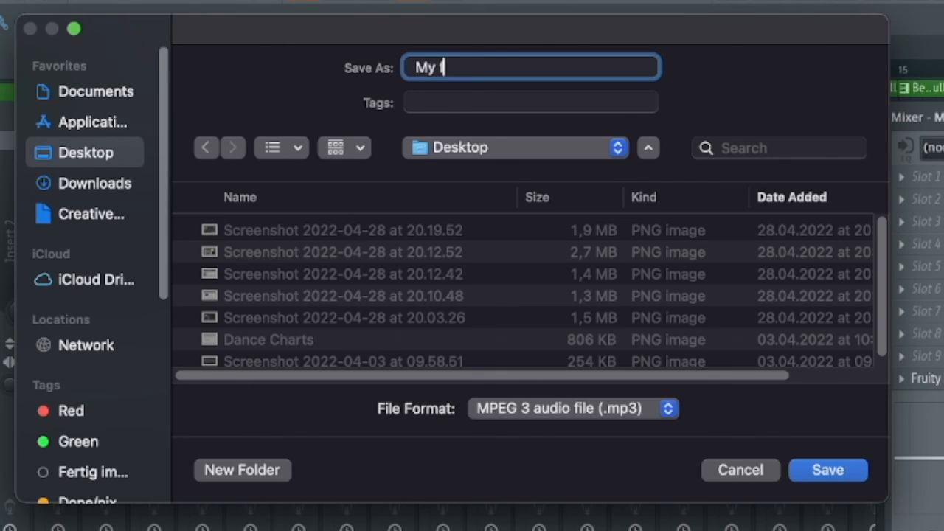
pyautogui.write('irst major Hit')
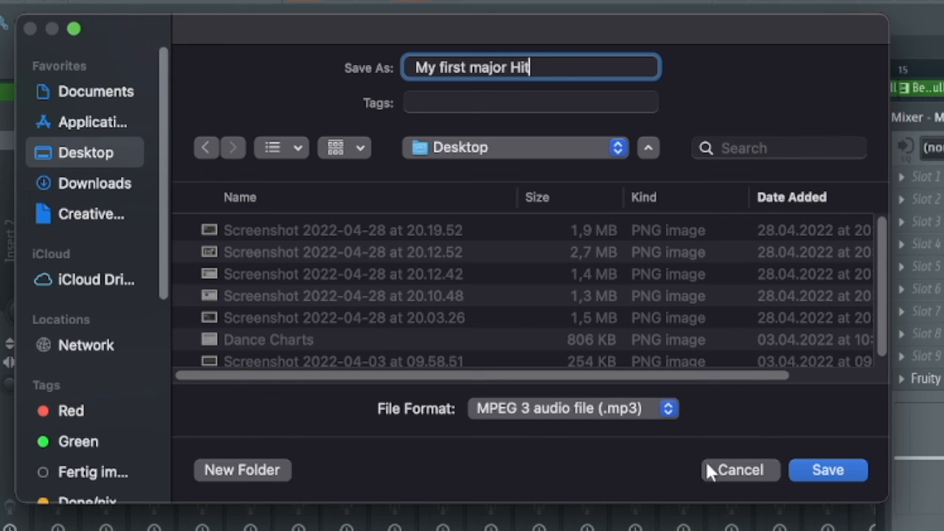
# Keep MPEG 3 audio file (.mp3) as the format, save, and render the full song with the default settings
pyautogui.click(590, 411)
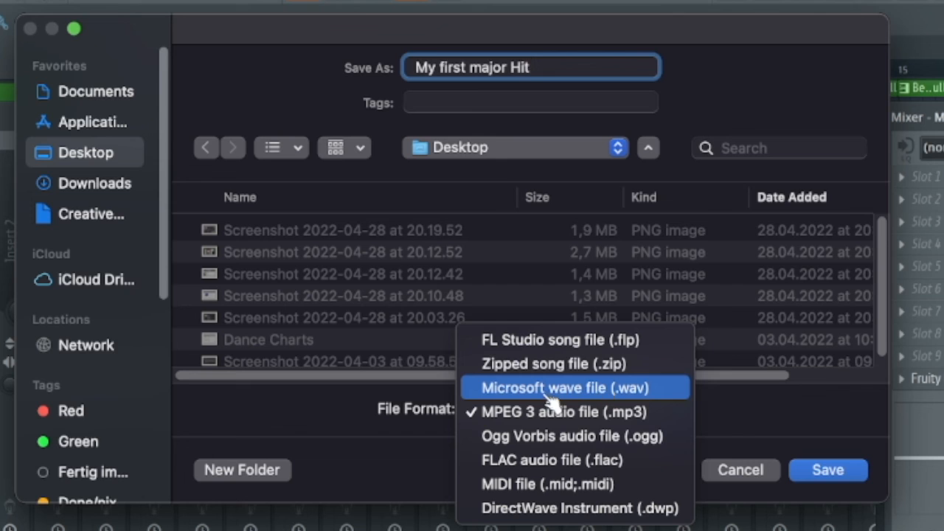
pyautogui.click(767, 406)
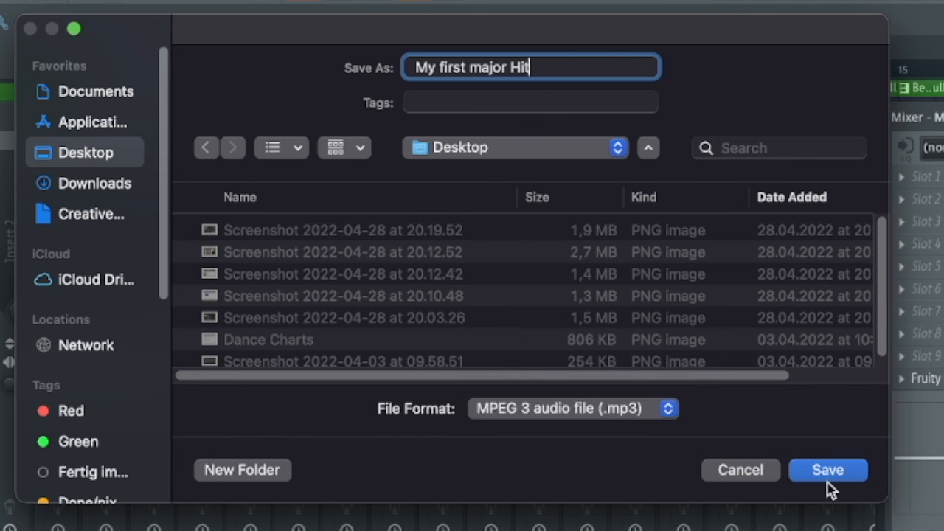
pyautogui.click(826, 472)
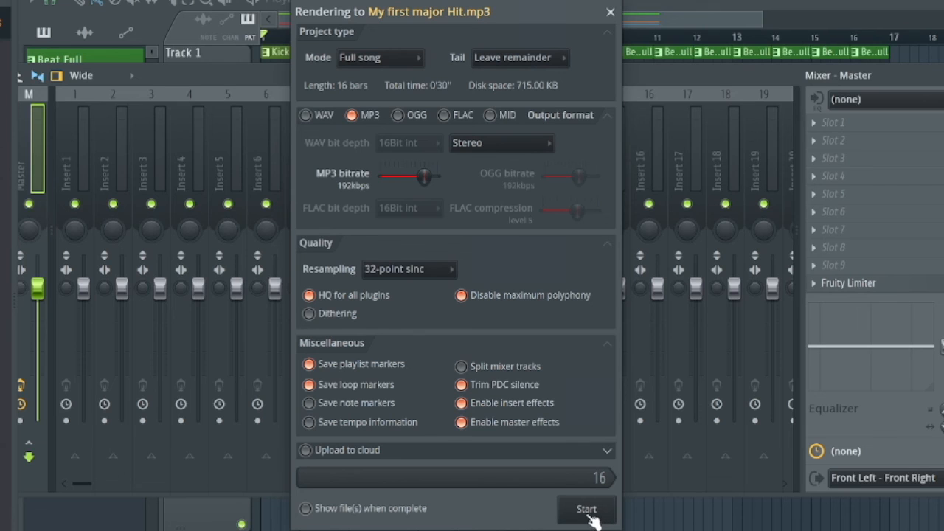
pyautogui.click(591, 516)
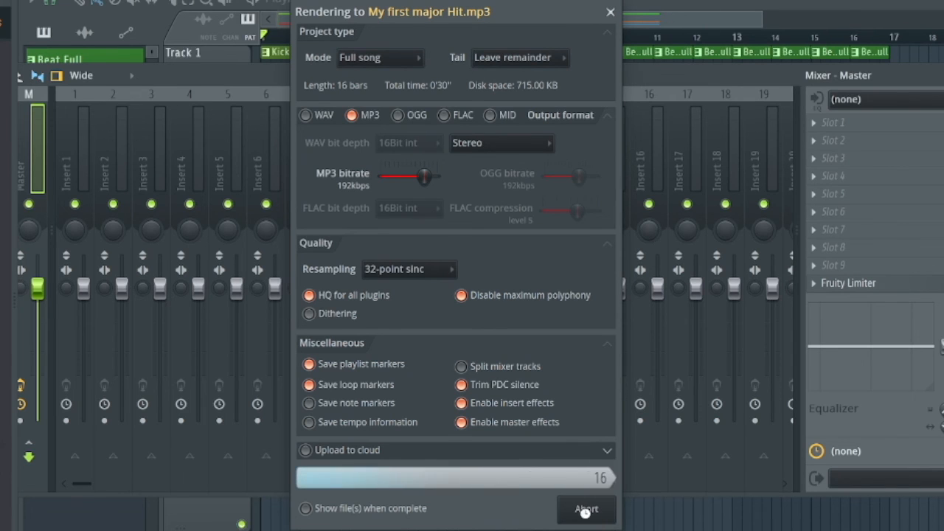
# Switch to Finder, preview "My first major Hit.mp3" on the Desktop, close that Finder window, and return to FL Studio
pyautogui.press('super+Tab')
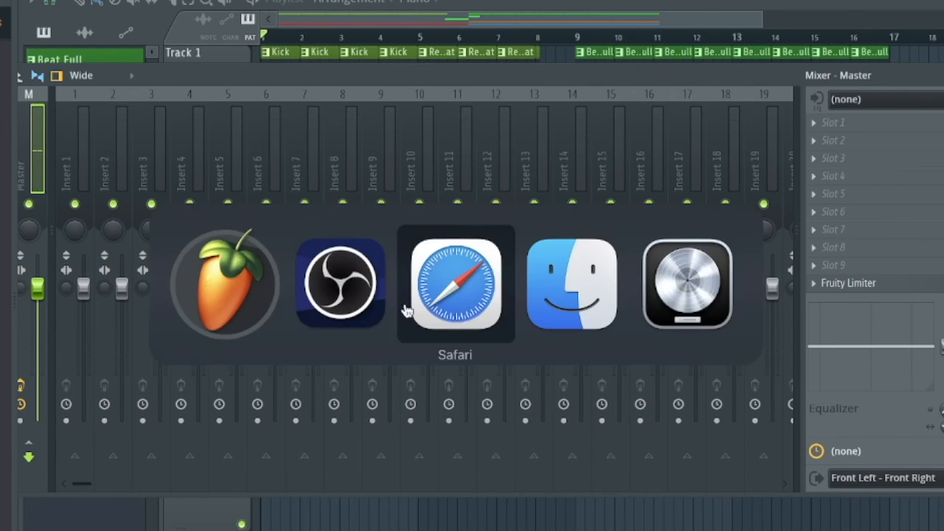
pyautogui.press('super+Tab')
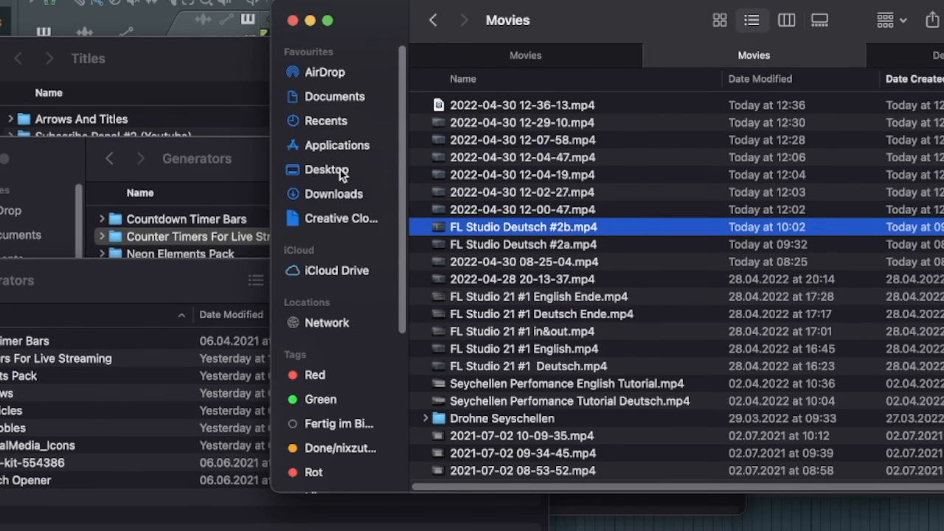
pyautogui.click(340, 170)
pyautogui.click(531, 104)
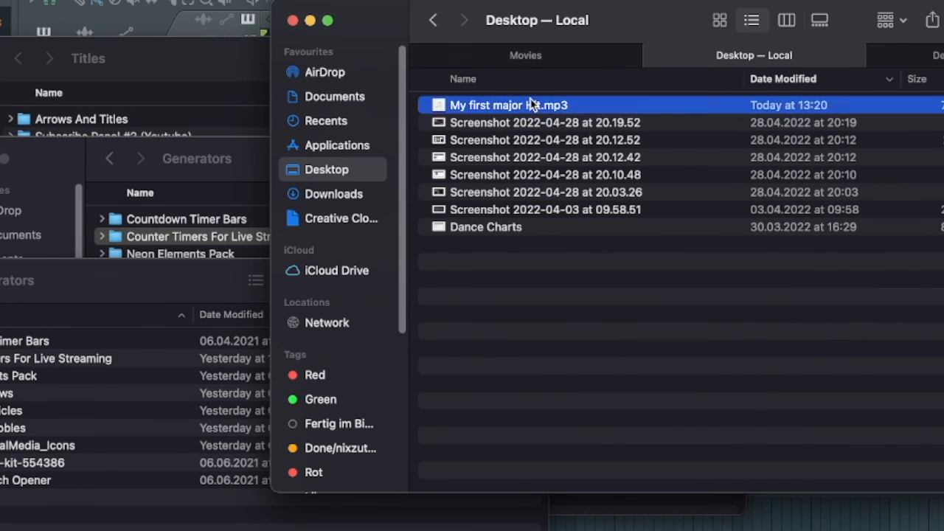
pyautogui.press('space')
pyautogui.press('space')
pyautogui.click(292, 21)
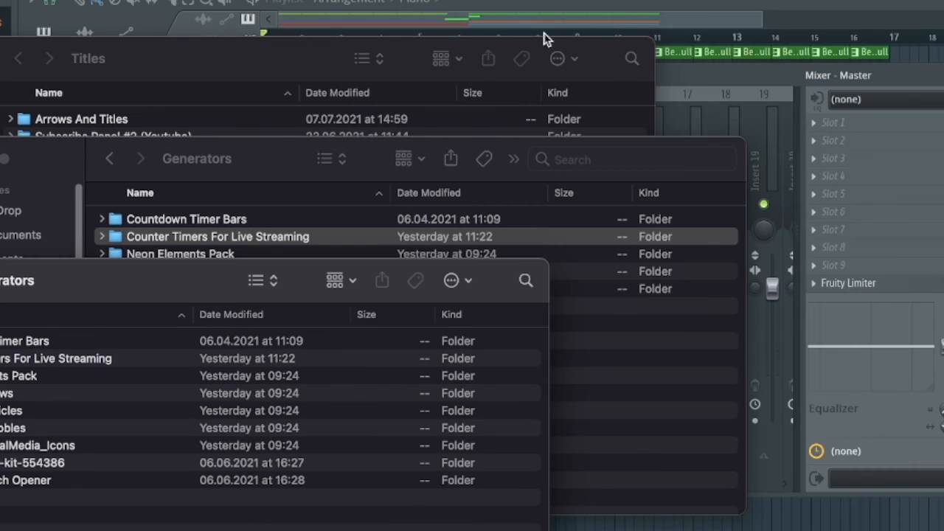
pyautogui.click(712, 80)
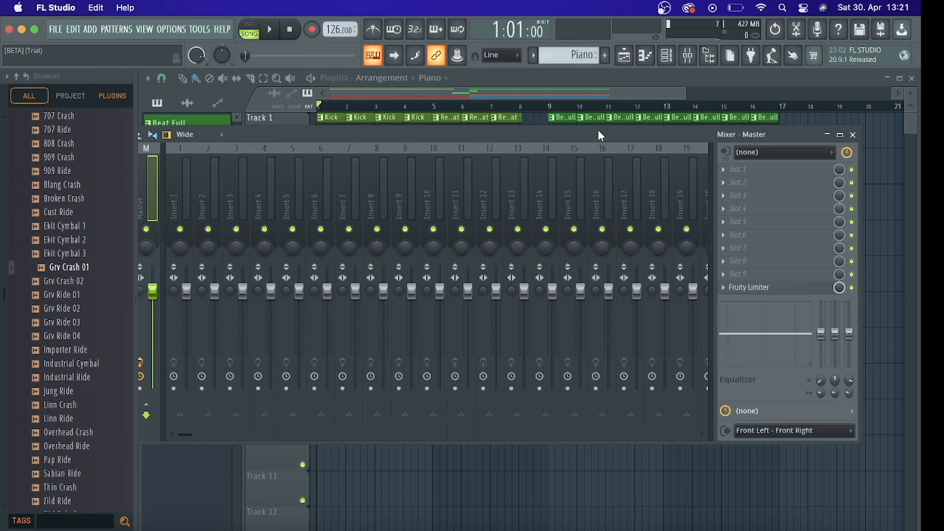
# Close the mixer and open the channel rack over the playlist
pyautogui.moveTo(598, 133); pyautogui.dragTo(593, 108)
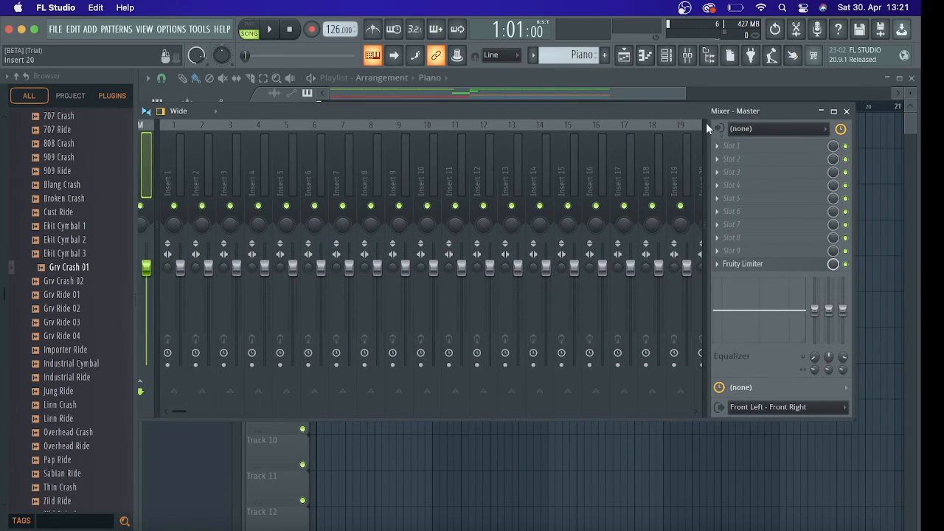
pyautogui.moveTo(704, 109); pyautogui.dragTo(682, 143)
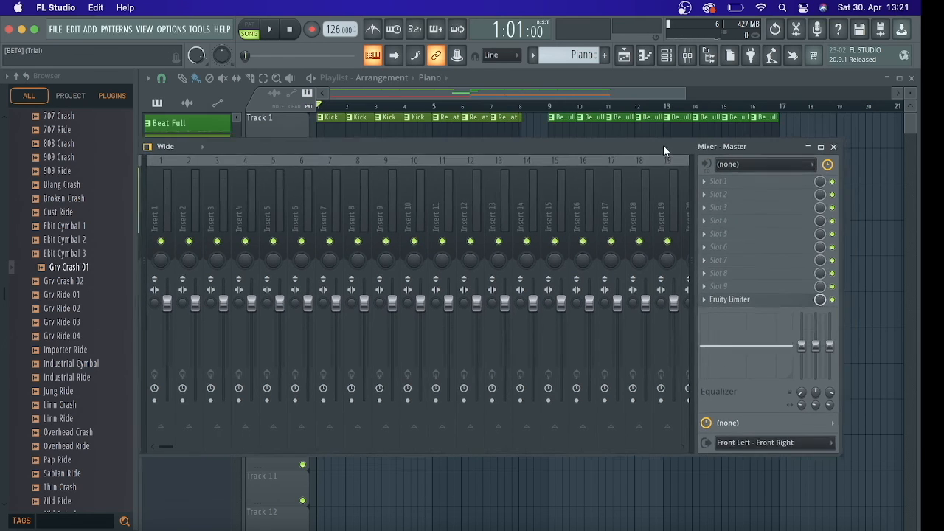
pyautogui.click(836, 145)
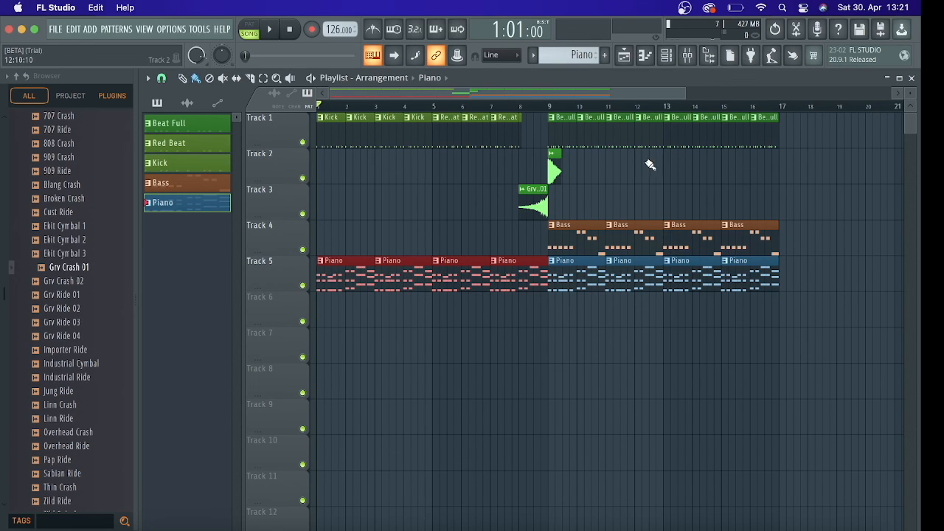
pyautogui.click(666, 56)
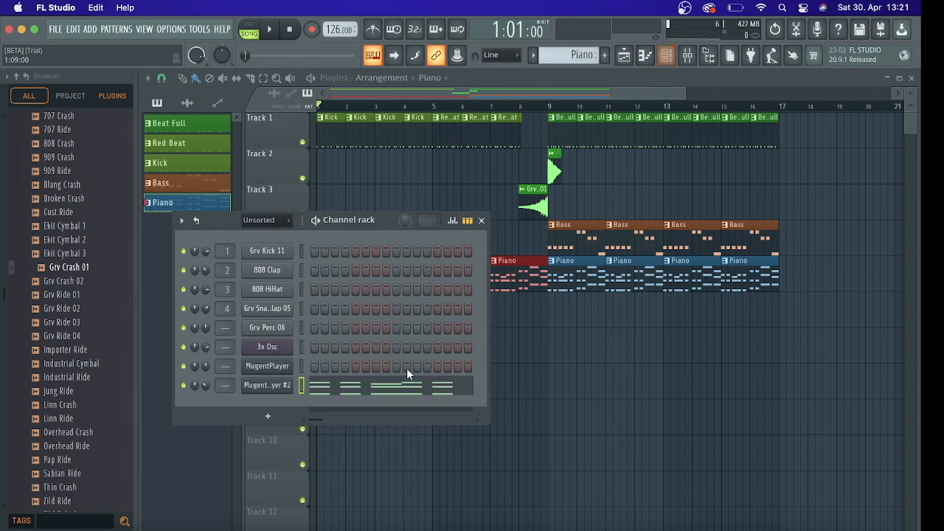
# Open the second MugentPlayer channel's plugin and view the EDM Piano and Full Organ entries among its Keys instruments
pyautogui.moveTo(362, 219); pyautogui.dragTo(411, 157)
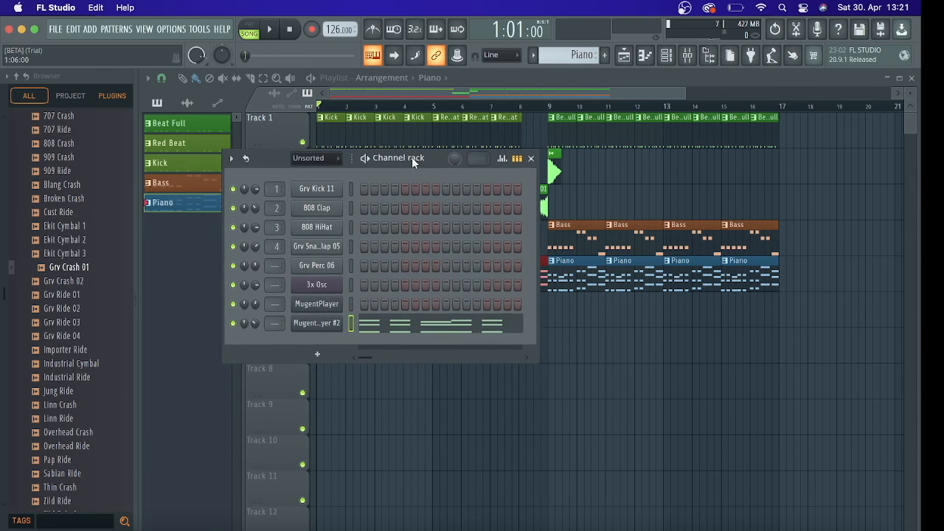
pyautogui.click(315, 322)
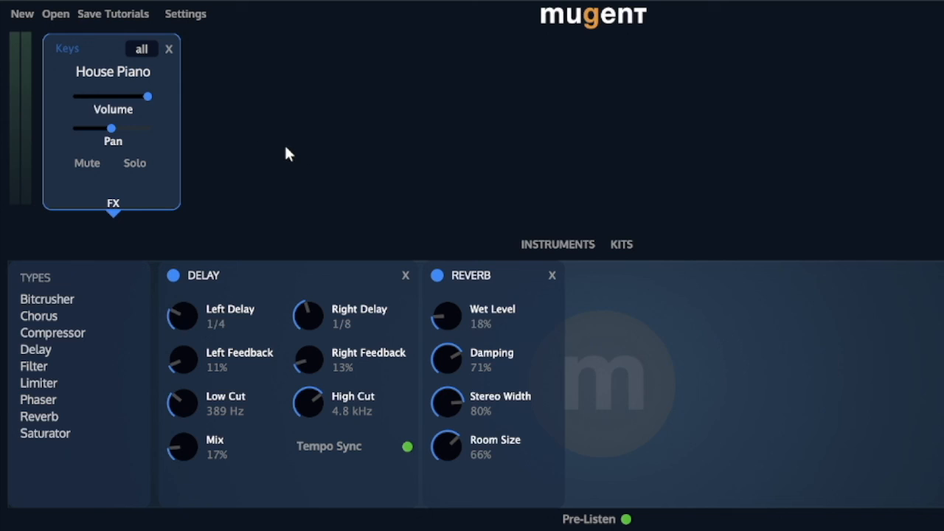
pyautogui.click(567, 244)
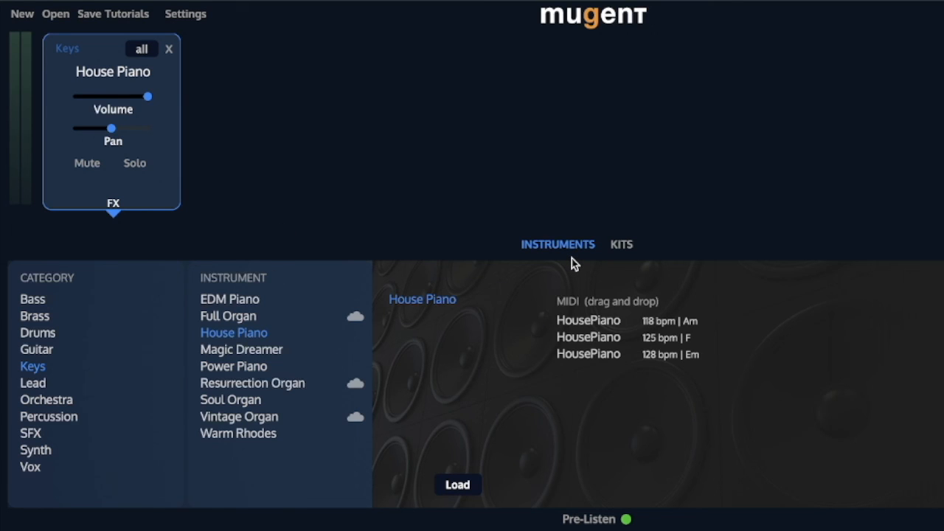
pyautogui.click(237, 305)
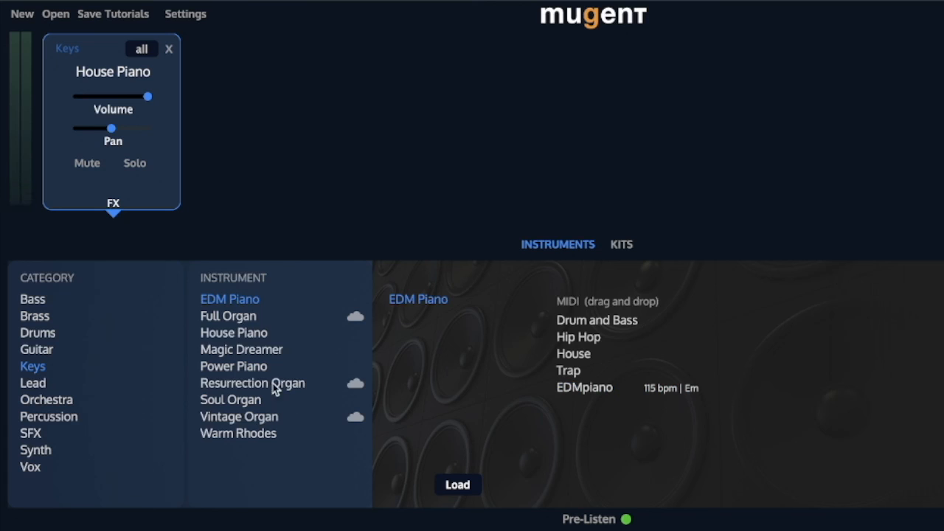
pyautogui.click(230, 315)
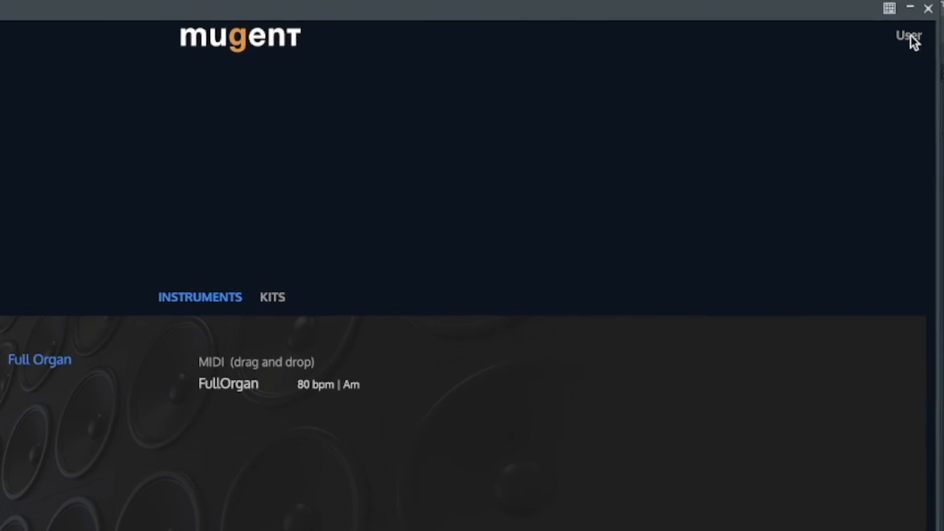
# Open Mugent's Refer a Friend page, copy the personalized referral link, and close the plugin window
pyautogui.click(913, 39)
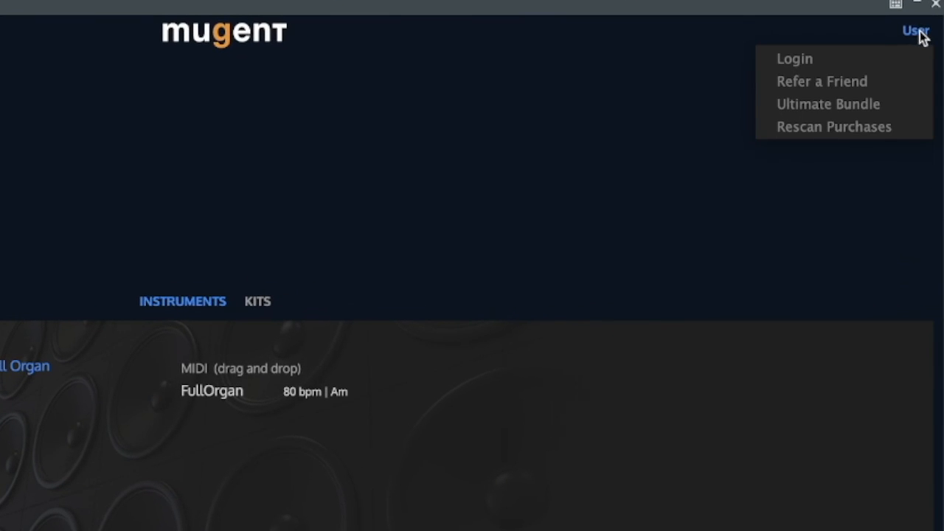
pyautogui.click(818, 80)
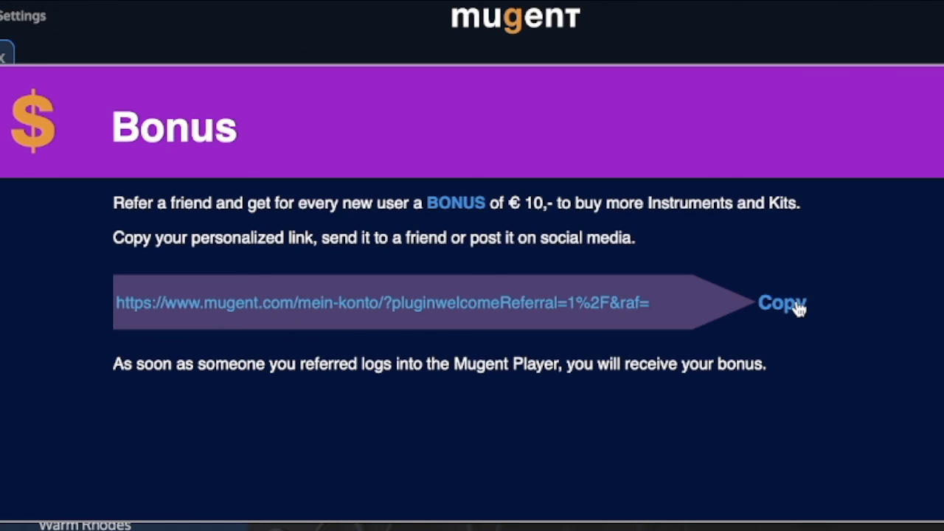
pyautogui.click(798, 307)
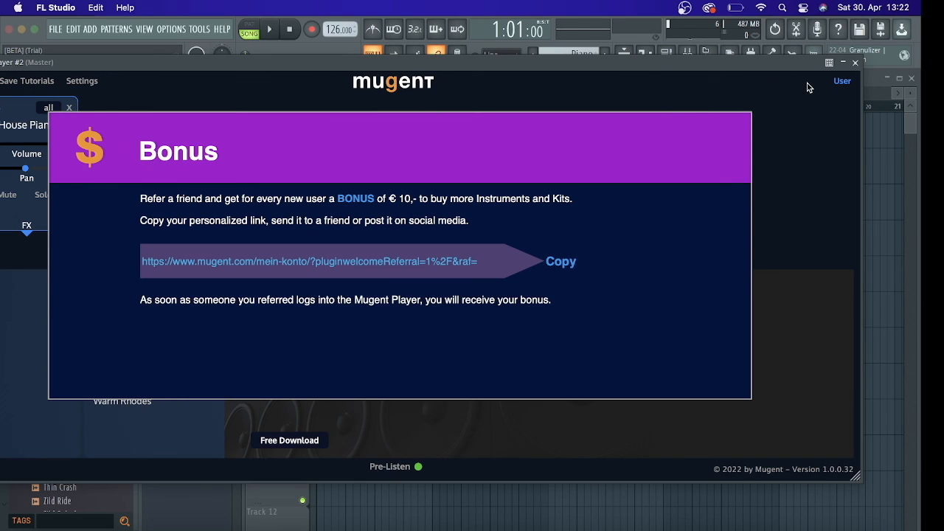
pyautogui.moveTo(775, 64); pyautogui.dragTo(739, 67)
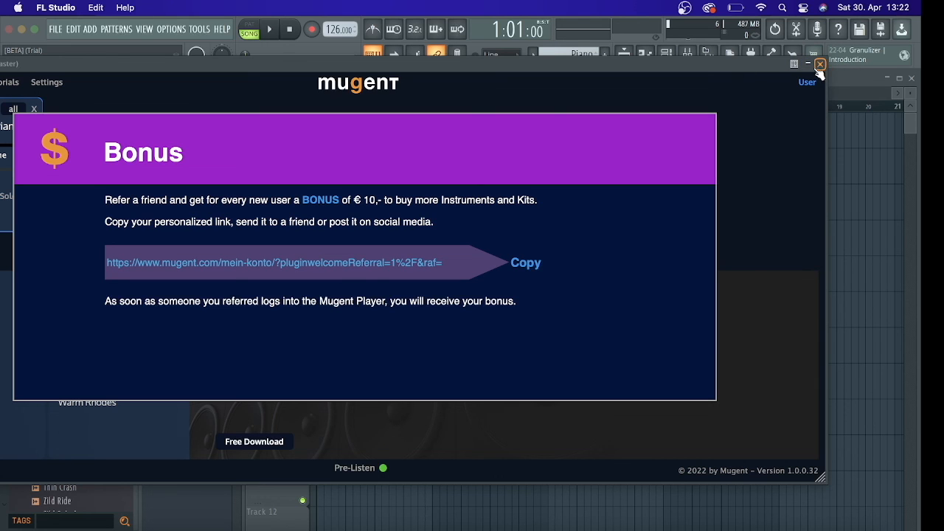
pyautogui.moveTo(677, 66); pyautogui.dragTo(727, 60)
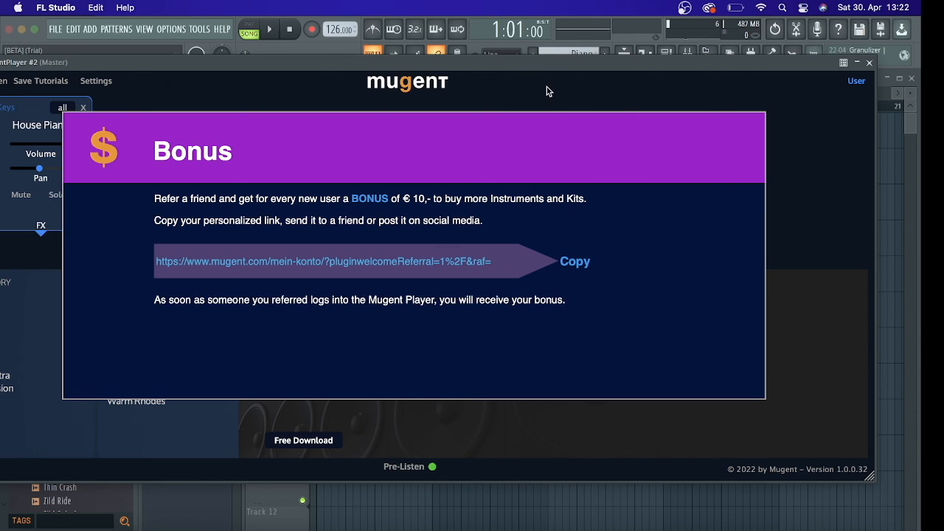
pyautogui.click(870, 65)
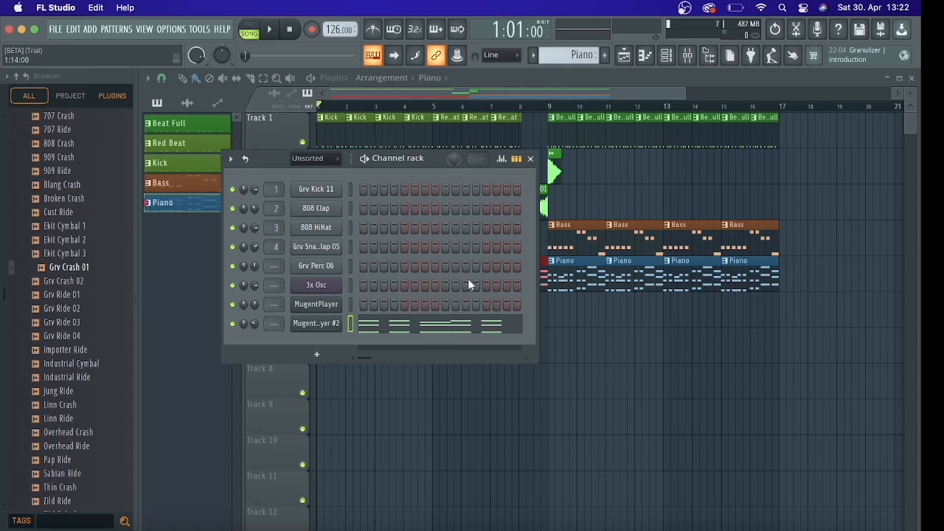